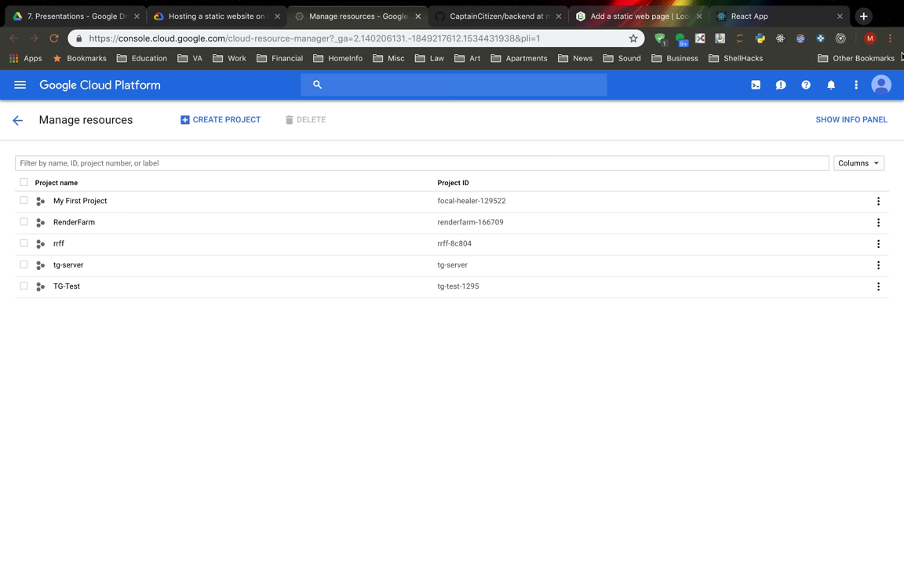
# - Switch to the university account and list the projects in the fiu.edu organization
pyautogui.click(881, 84)
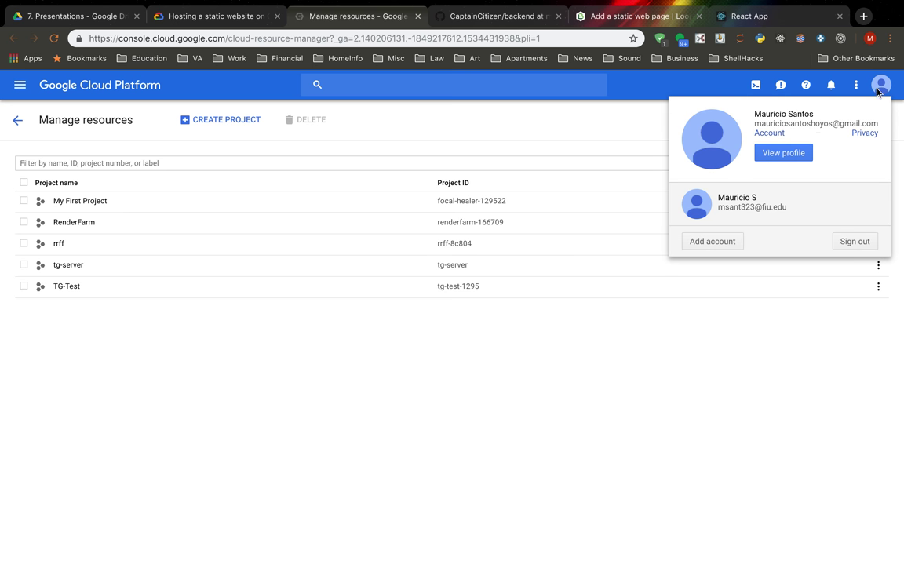
pyautogui.click(753, 202)
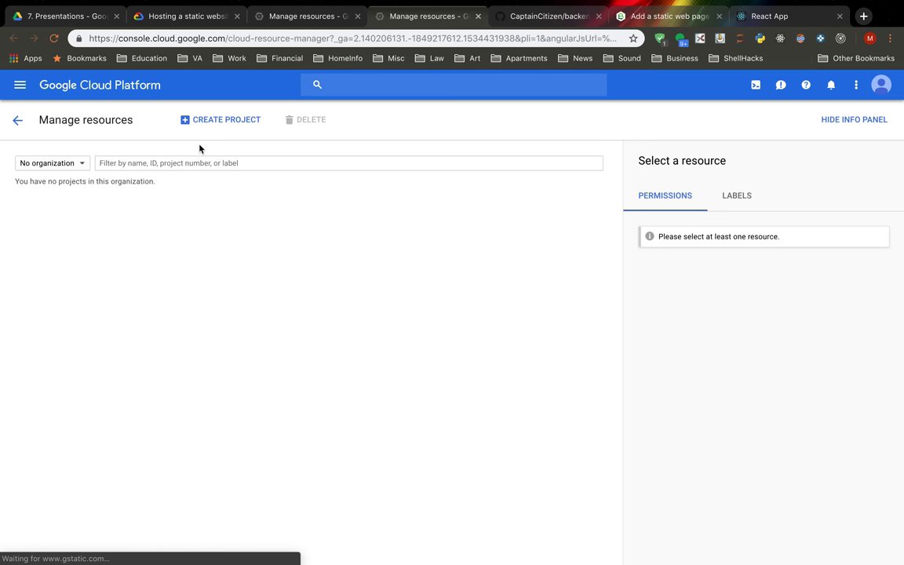
pyautogui.click(74, 167)
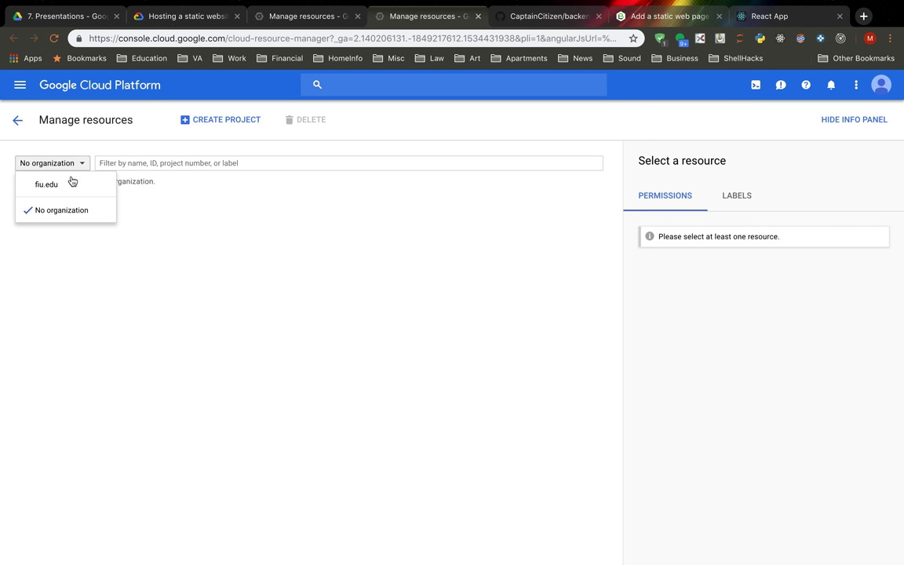
pyautogui.click(69, 185)
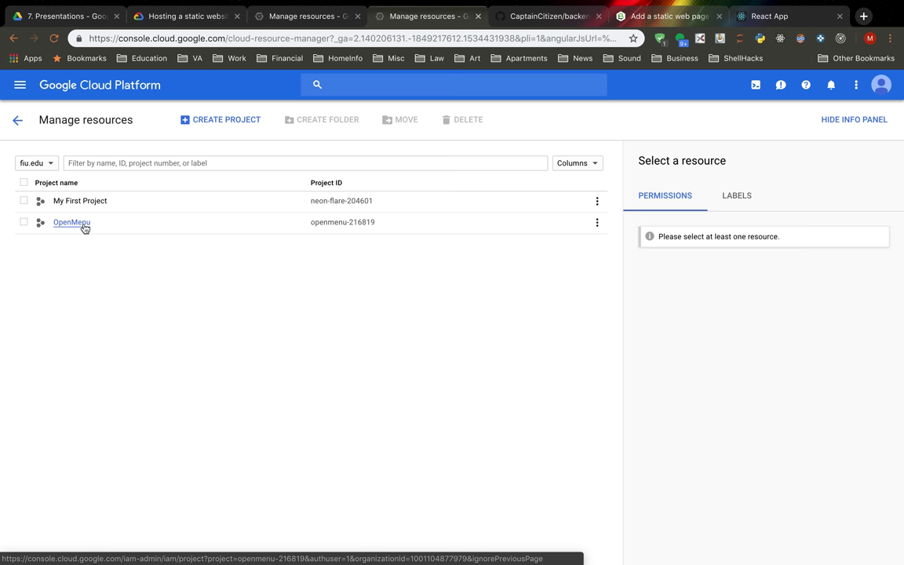
# - Open the OpenMenu project and go to its App Engine dashboard
pyautogui.click(72, 223)
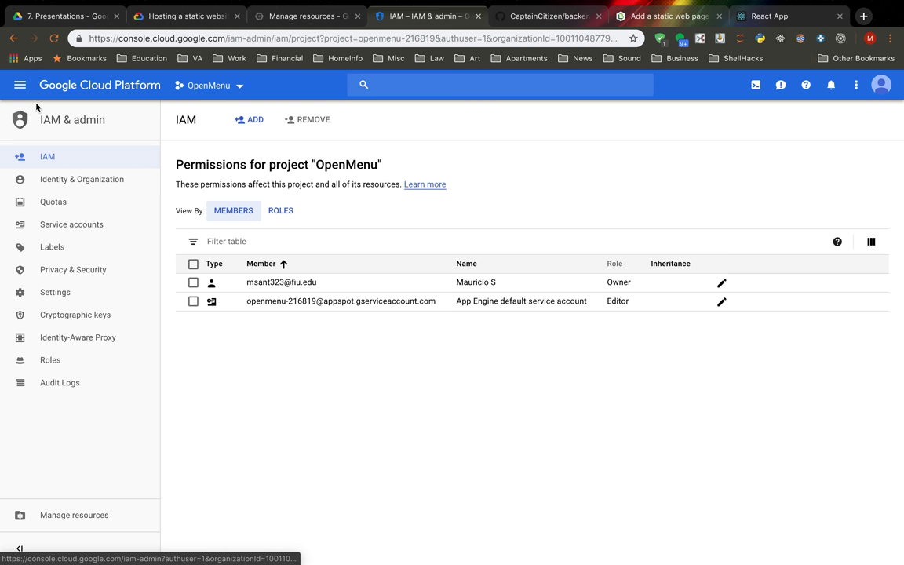
pyautogui.click(19, 86)
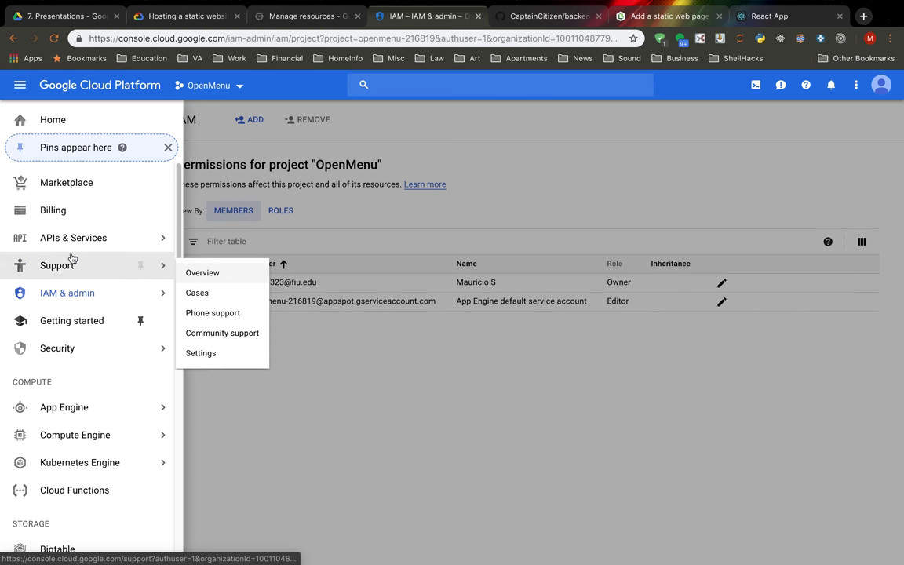
pyautogui.click(77, 418)
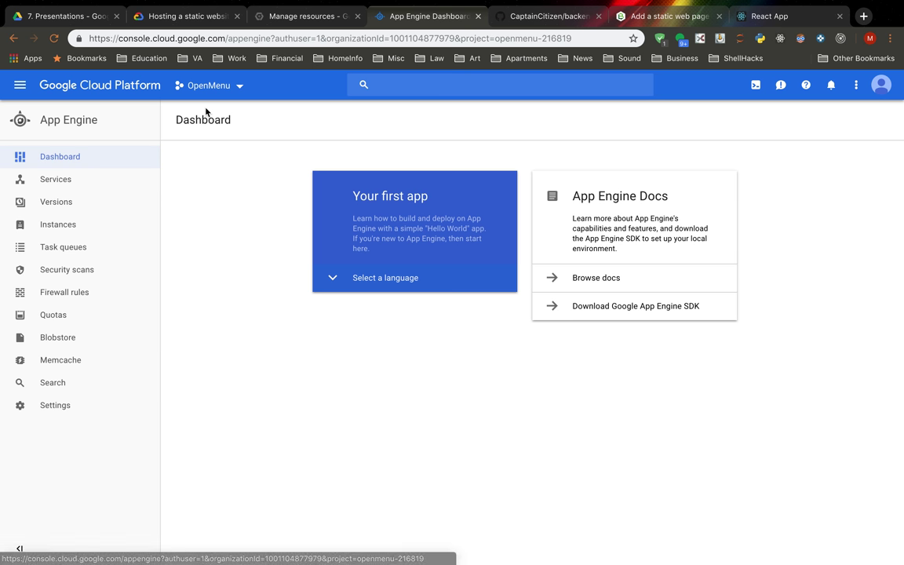
# - Look up the OpenMenu project's ID in the project selector, keeping the current project
pyautogui.click(221, 86)
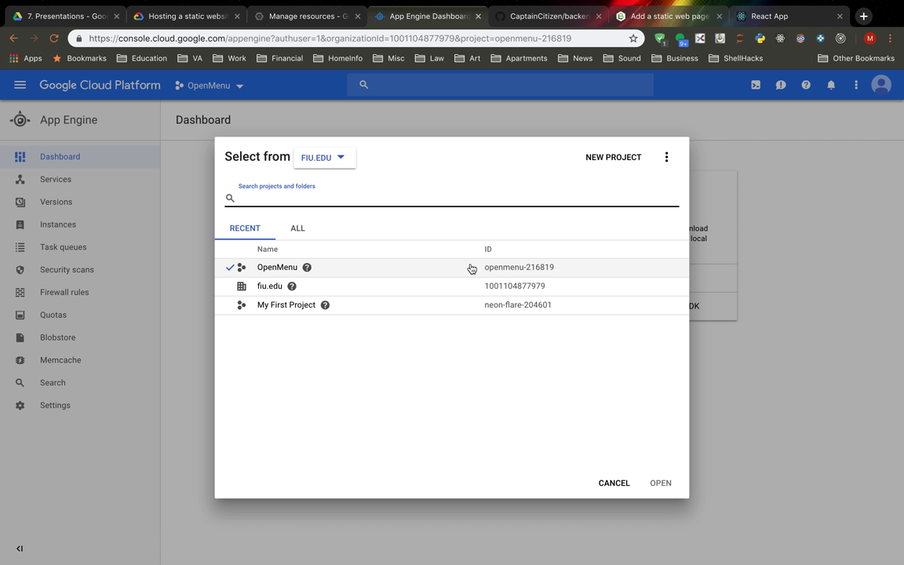
pyautogui.click(618, 485)
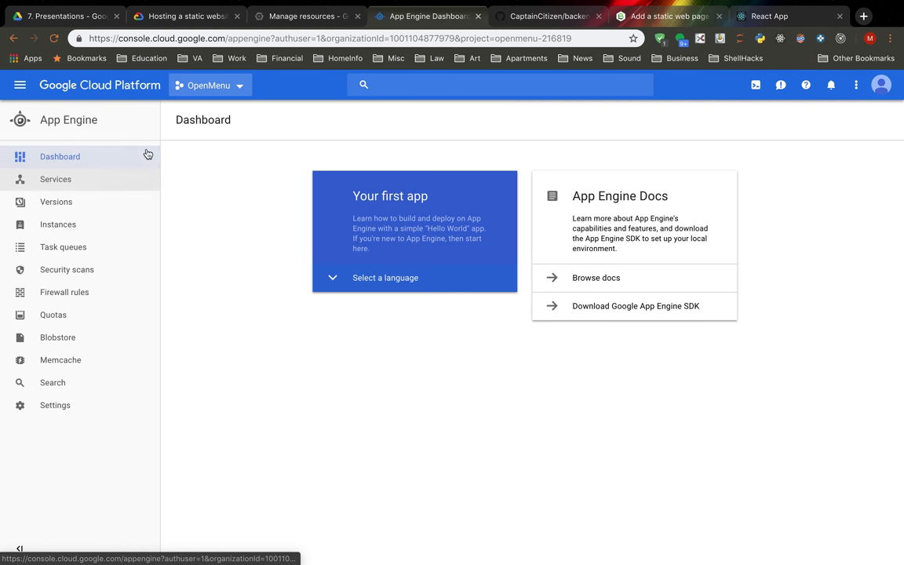
pyautogui.click(209, 88)
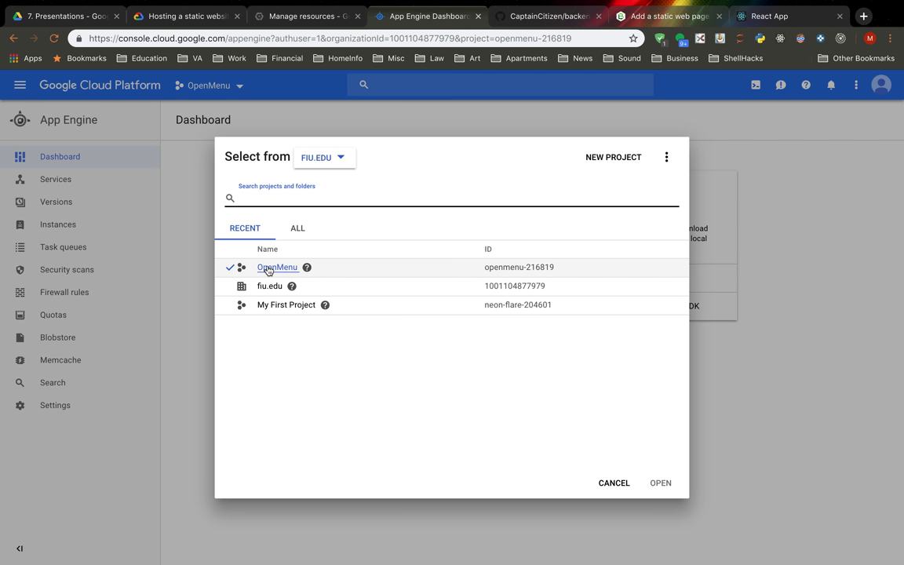
pyautogui.moveTo(483, 269); pyautogui.dragTo(557, 274)
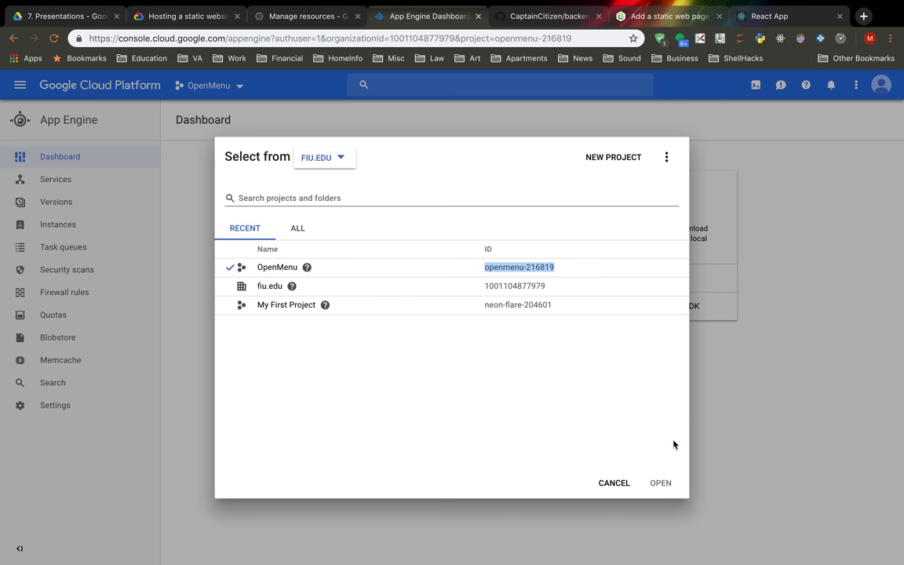
pyautogui.click(616, 484)
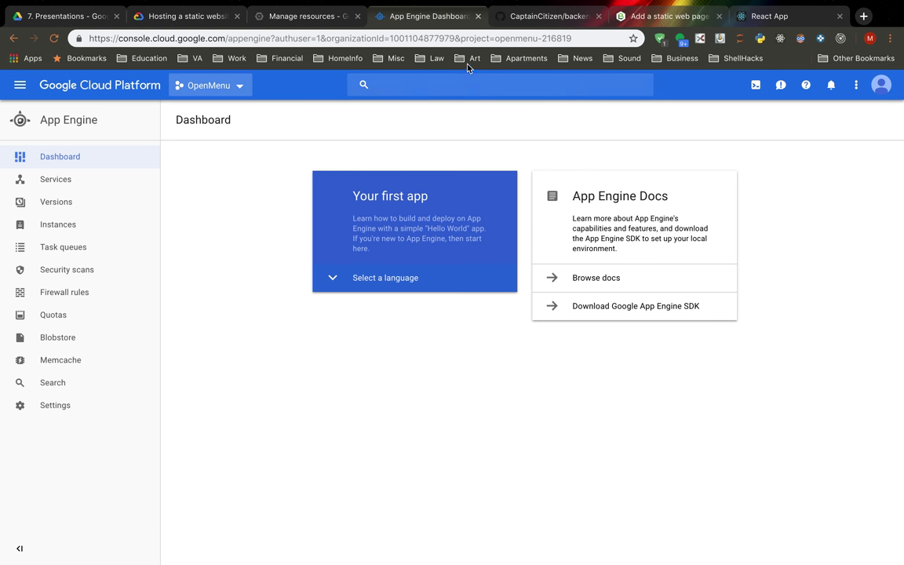
# - Close the App Engine dashboard and Manage resources pages in the browser
pyautogui.click(284, 17)
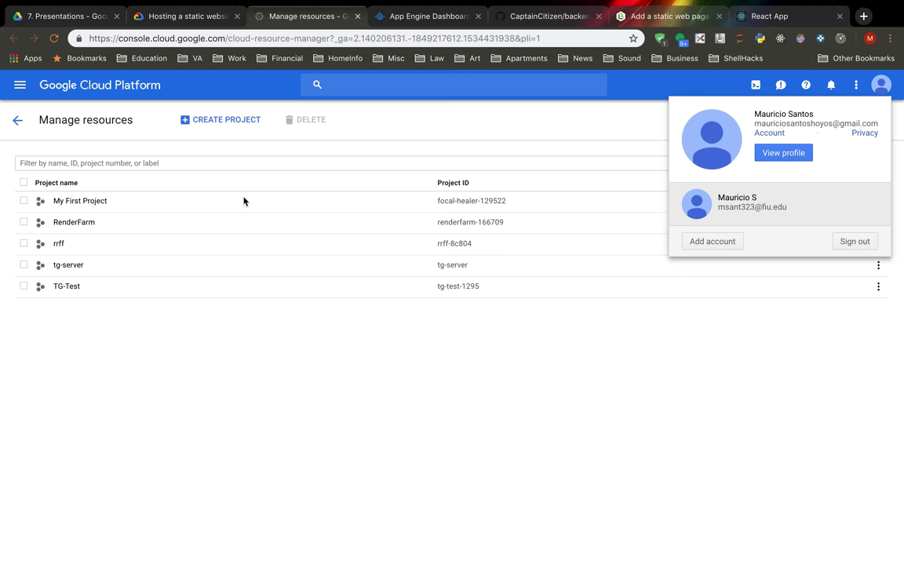
pyautogui.click(478, 16)
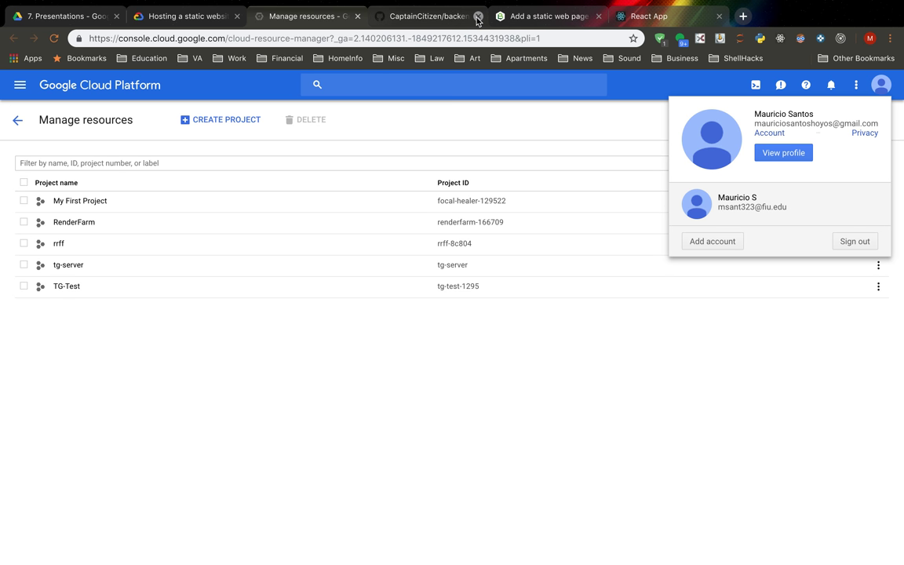
pyautogui.middleClick(323, 17)
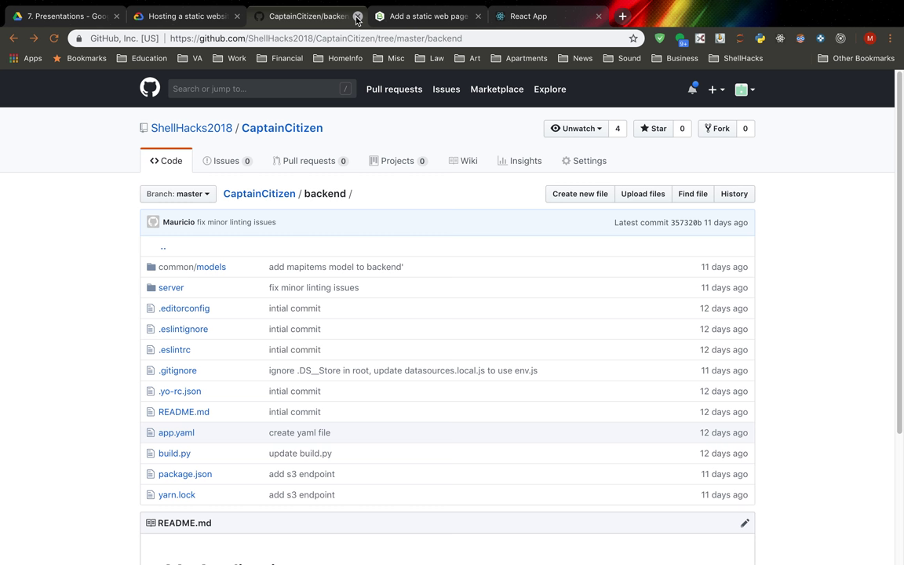
# - Return to the static website hosting guide and open its Google Cloud SDK download page
pyautogui.click(188, 17)
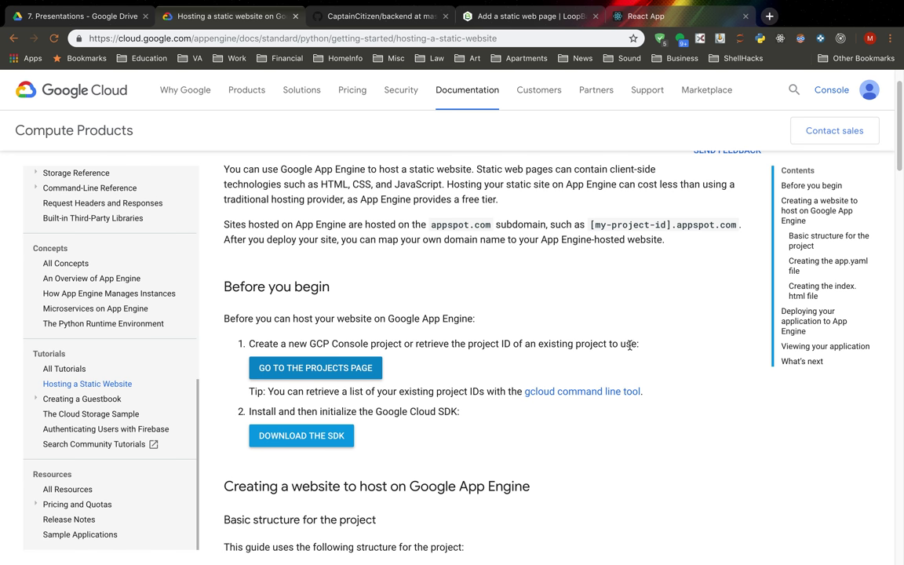
pyautogui.scroll(-1, 458, 345)
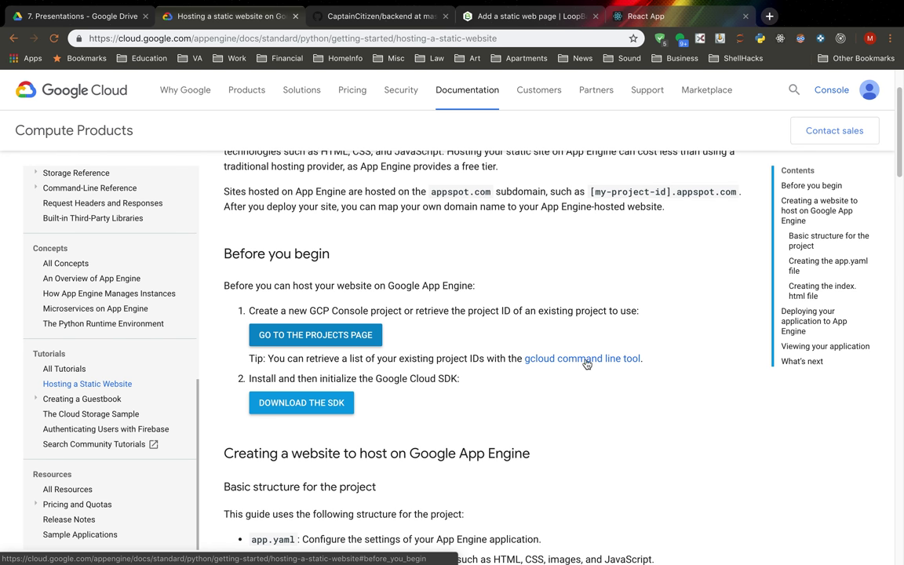
pyautogui.scroll(-1, 548, 360)
pyautogui.scroll(-1, 538, 355)
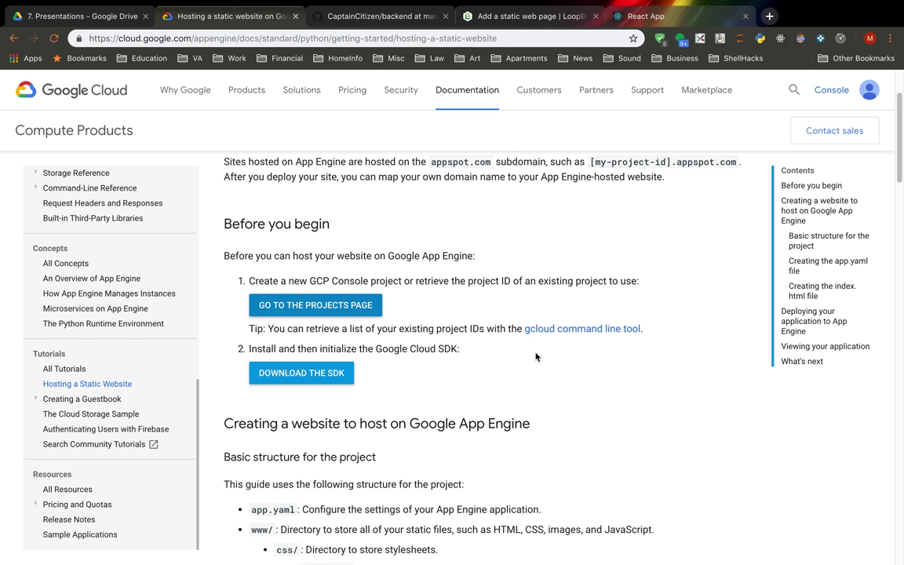
pyautogui.click(299, 379)
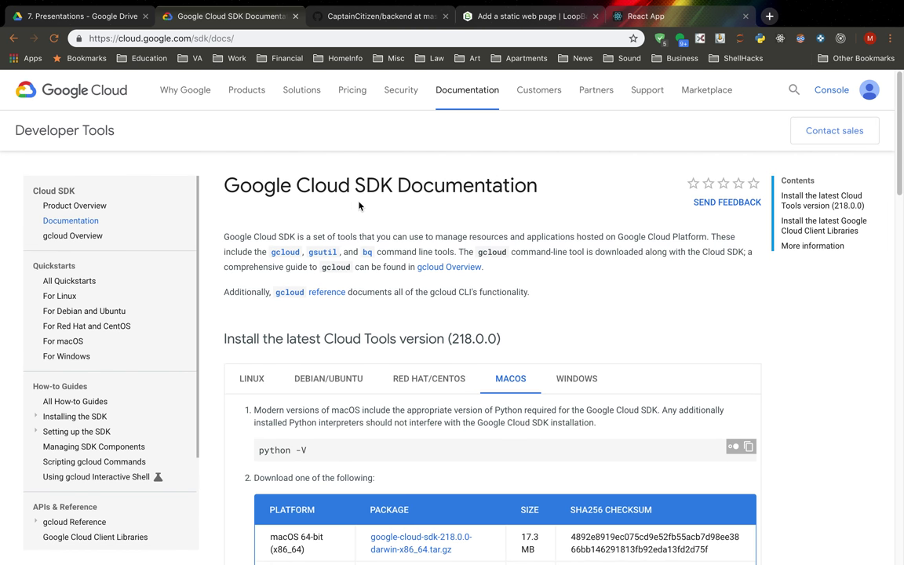
# - Download the macOS 64-bit Cloud SDK package, google-cloud-sdk-218.0.0-darwin-x86_64.tar.gz
pyautogui.scroll(-2, 359, 289)
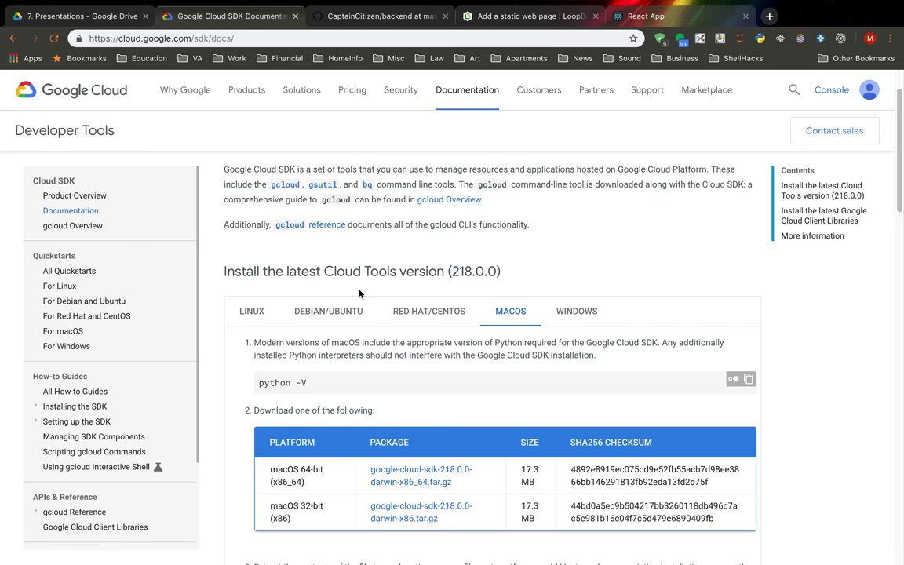
pyautogui.scroll(-1, 359, 293)
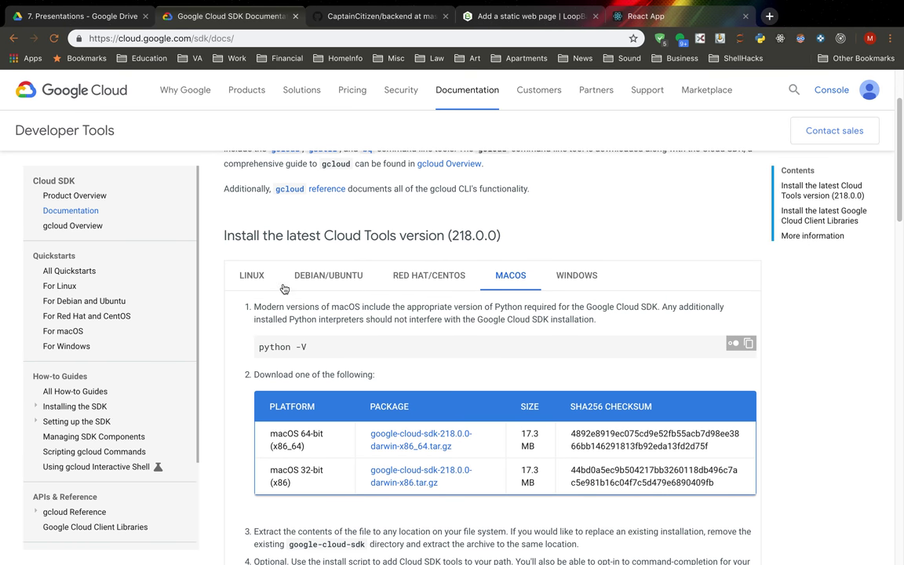
pyautogui.scroll(-2, 453, 321)
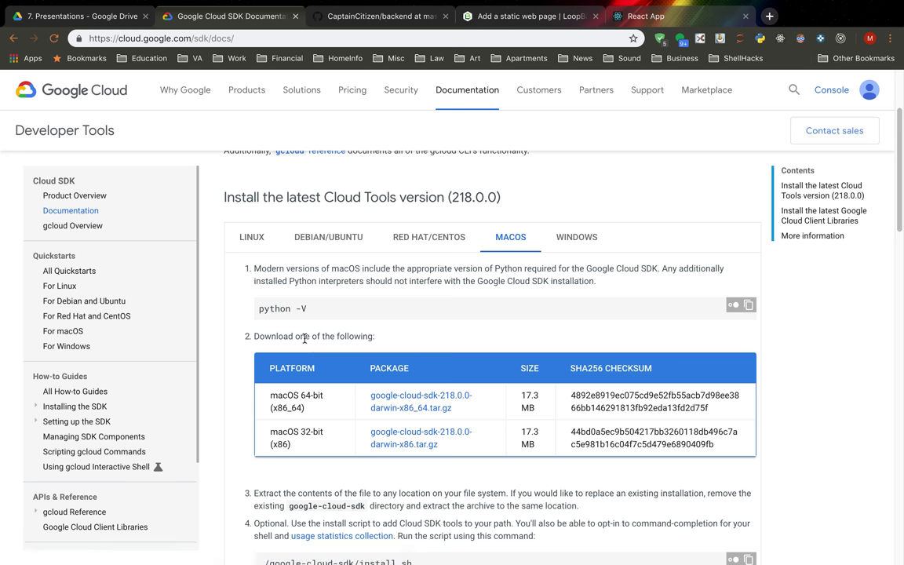
pyautogui.scroll(-3, 365, 336)
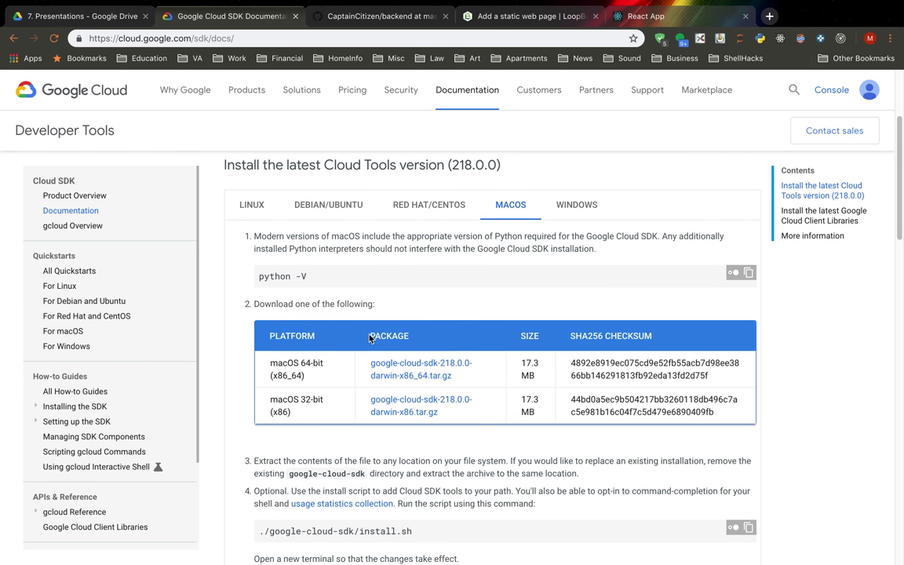
pyautogui.scroll(-5, 369, 338)
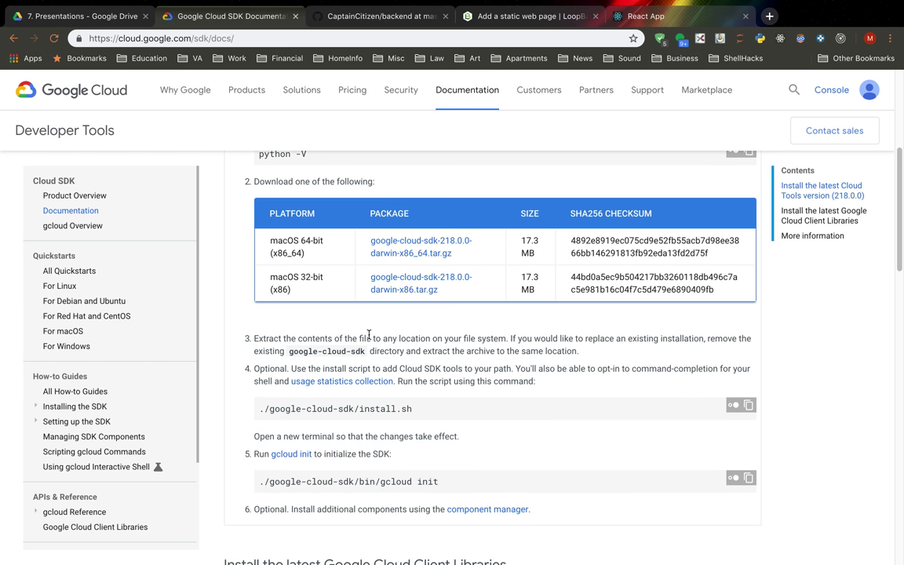
pyautogui.scroll(5, 369, 280)
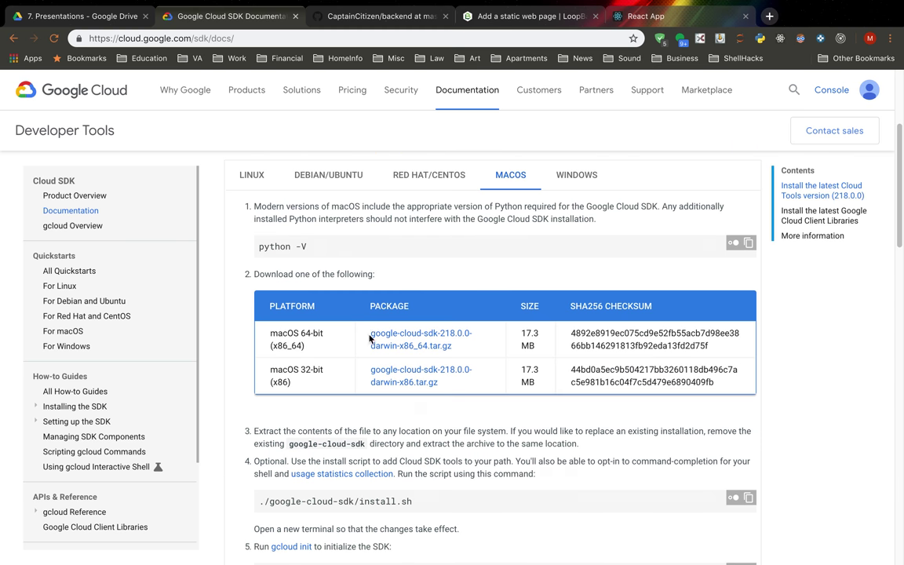
pyautogui.click(407, 340)
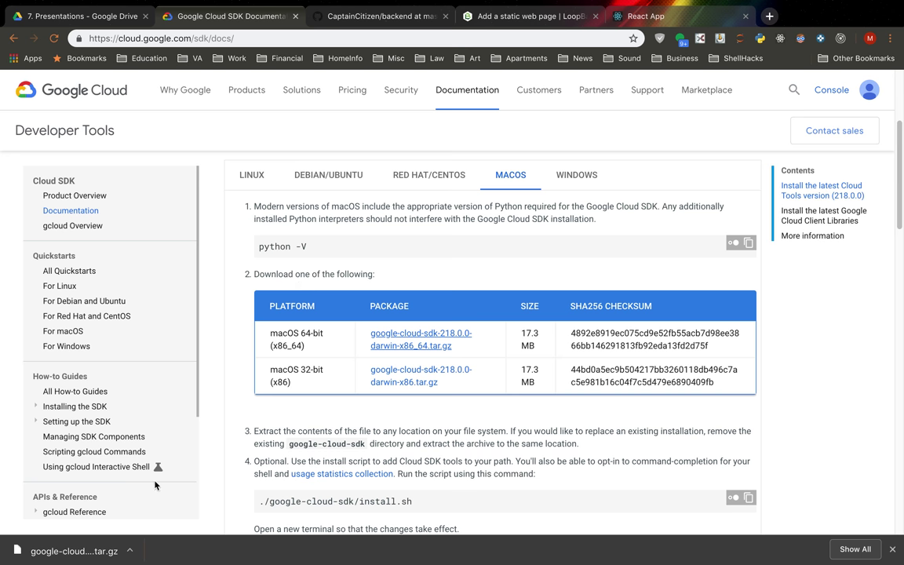
# - Show the downloaded SDK archive in Finder and move it from Downloads to the Documents folder
pyautogui.scroll(-2, 297, 426)
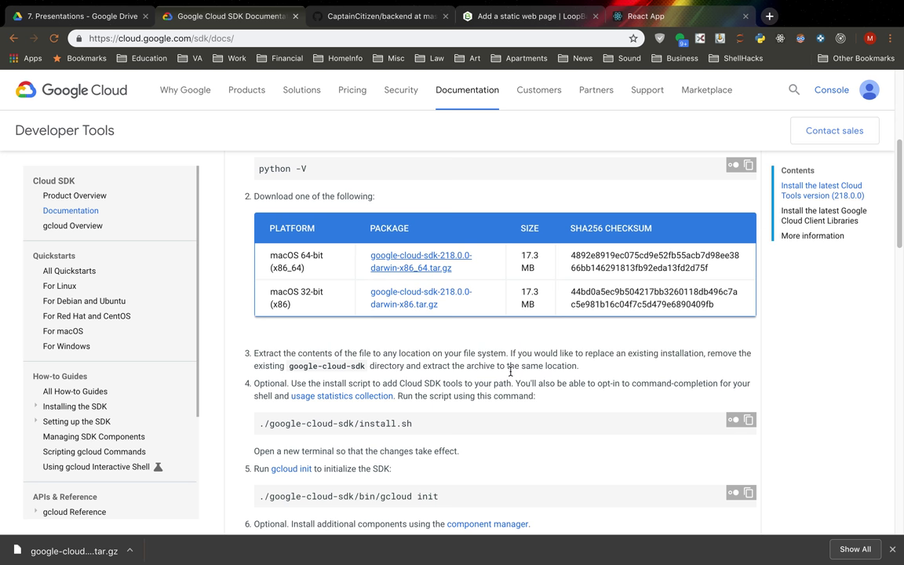
pyautogui.click(130, 550)
pyautogui.click(170, 533)
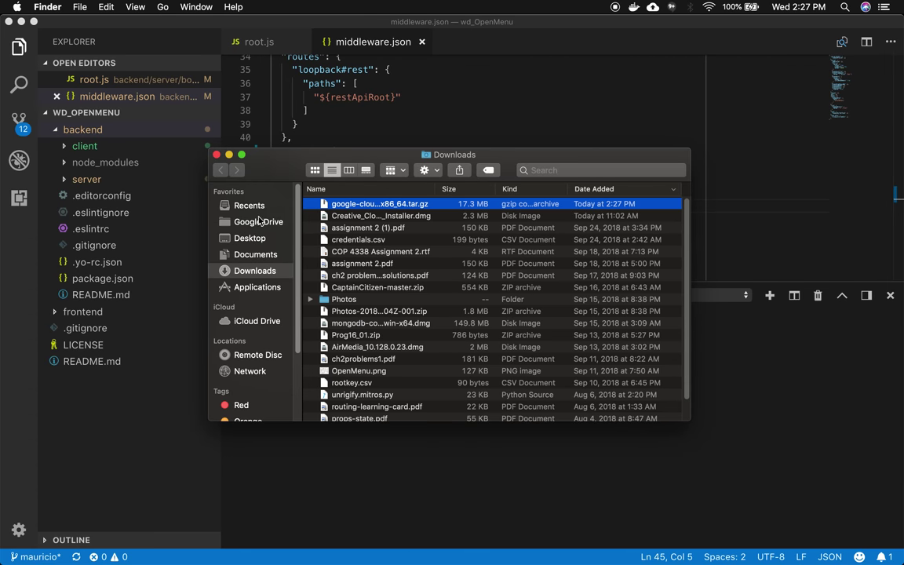
pyautogui.press('super+n')
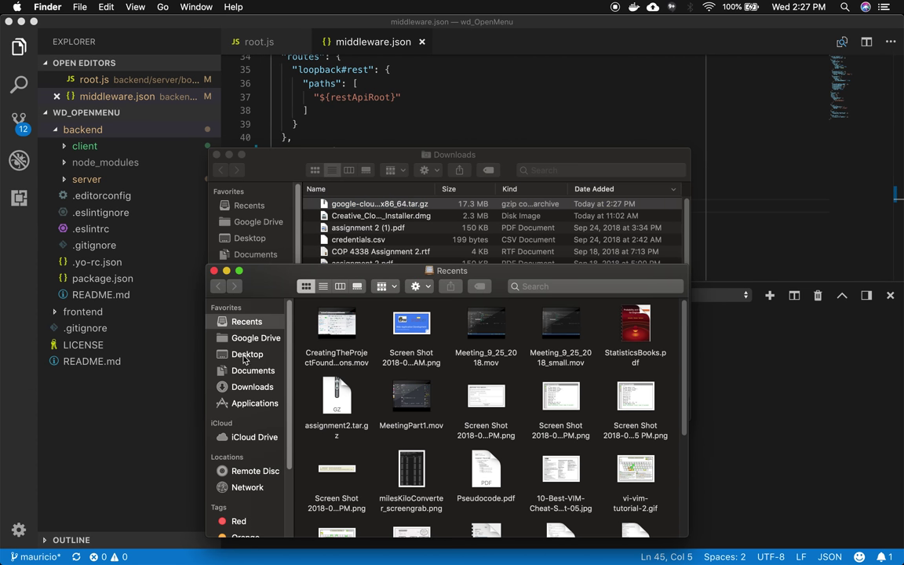
pyautogui.click(252, 372)
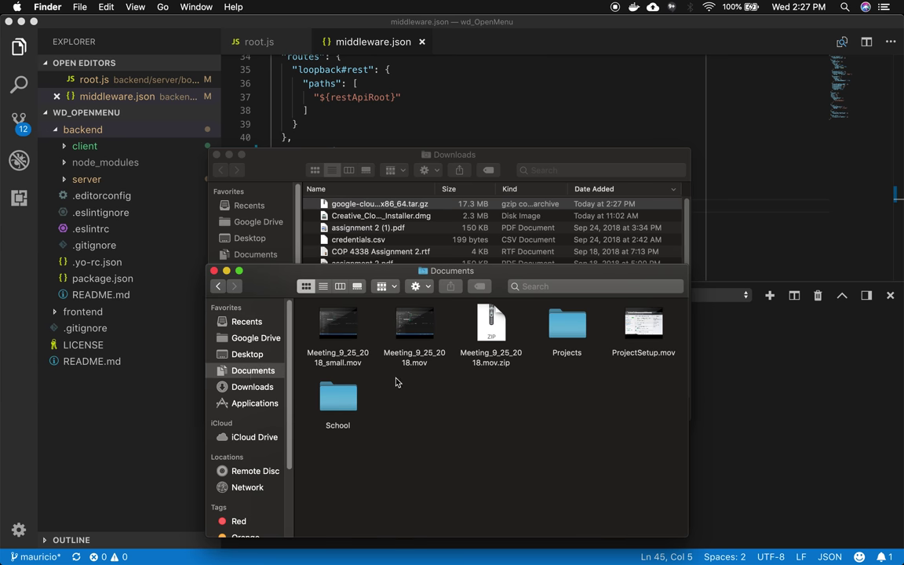
pyautogui.moveTo(336, 203); pyautogui.dragTo(466, 450)
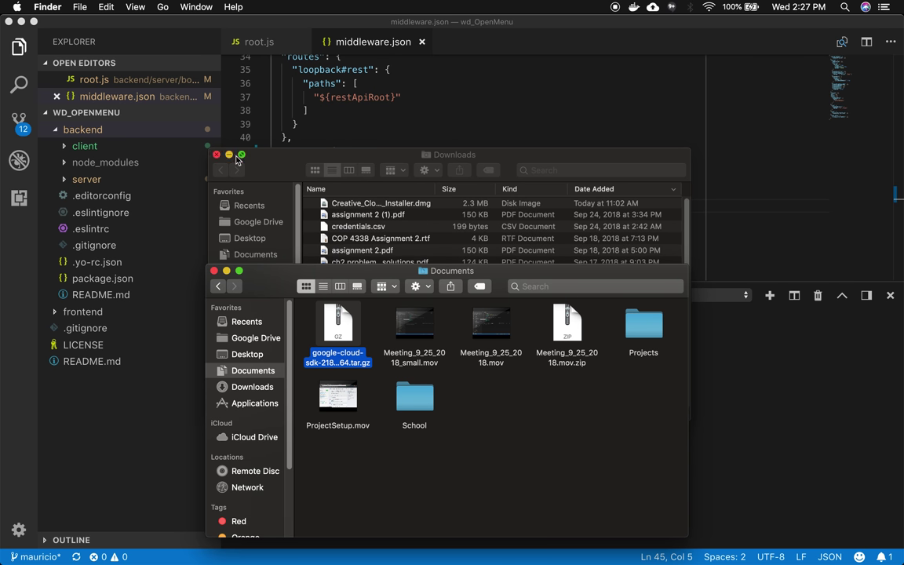
# - Open the SparkDevVids folder from the Desktop in the other Finder window and place that window clear of the Documents window
pyautogui.click(280, 156)
pyautogui.click(253, 238)
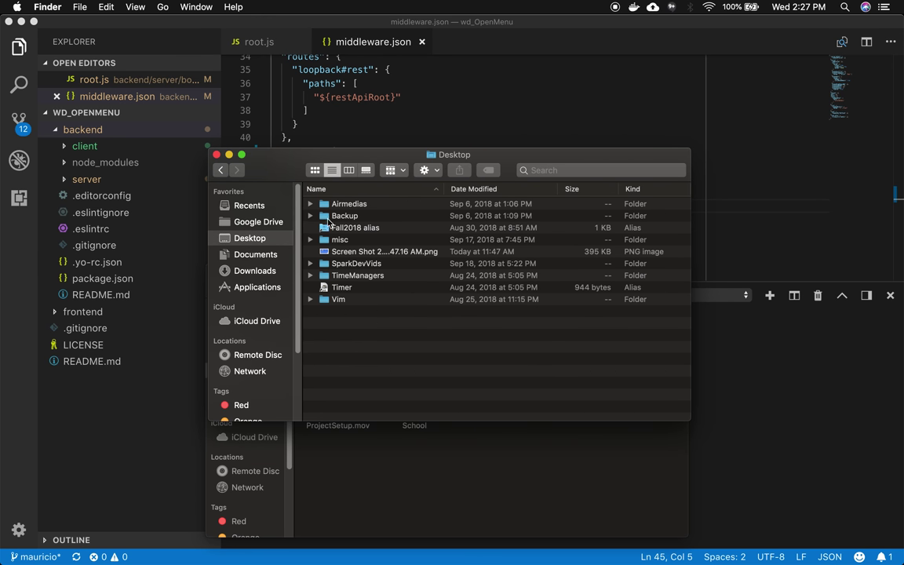
pyautogui.click(353, 266)
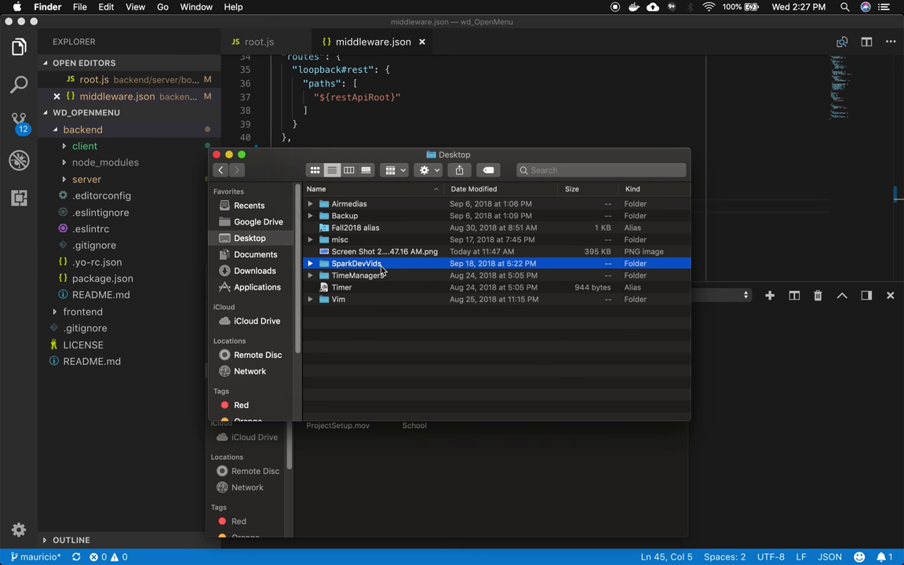
pyautogui.doubleClick(380, 268)
pyautogui.moveTo(358, 151); pyautogui.dragTo(222, 27)
# - Move the three Meeting_9_25_2018 files and ProjectSetup.mov from Documents into the SparkDevVids folder and close that folder's window
pyautogui.click(589, 282)
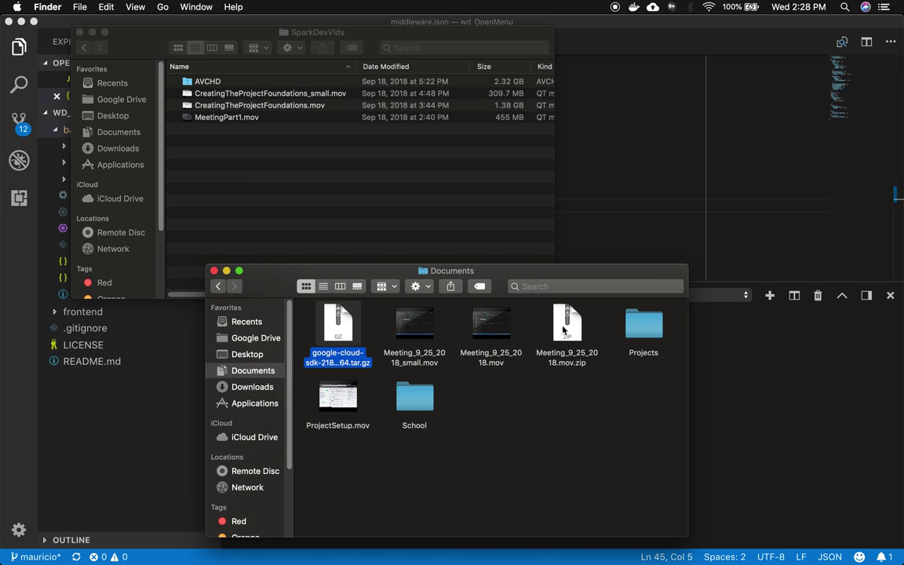
pyautogui.click(567, 324)
pyautogui.keyDown('super'); pyautogui.click(493, 330); pyautogui.keyUp('super')
pyautogui.keyDown('super'); pyautogui.click(410, 323); pyautogui.keyUp('super')
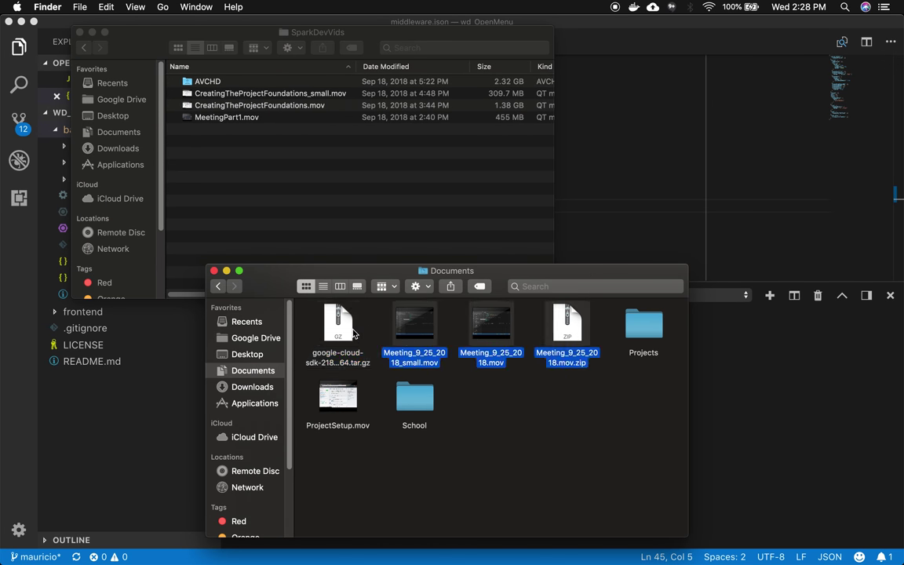
pyautogui.keyDown('super'); pyautogui.click(341, 420); pyautogui.keyUp('super')
pyautogui.moveTo(412, 322); pyautogui.dragTo(273, 165)
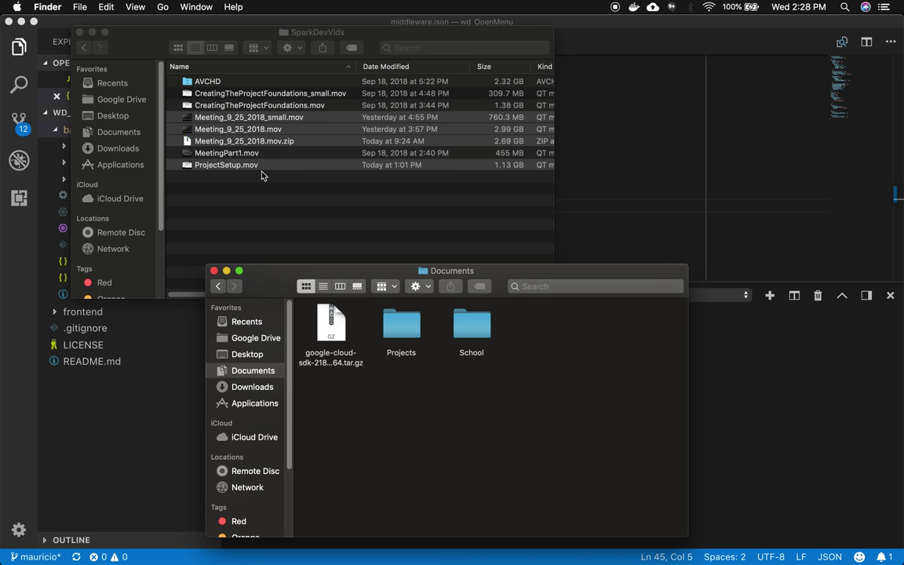
pyautogui.click(79, 32)
# - Extract the google-cloud-sdk archive in Documents and open the bin folder inside the extracted google-cloud-sdk folder
pyautogui.doubleClick(329, 333)
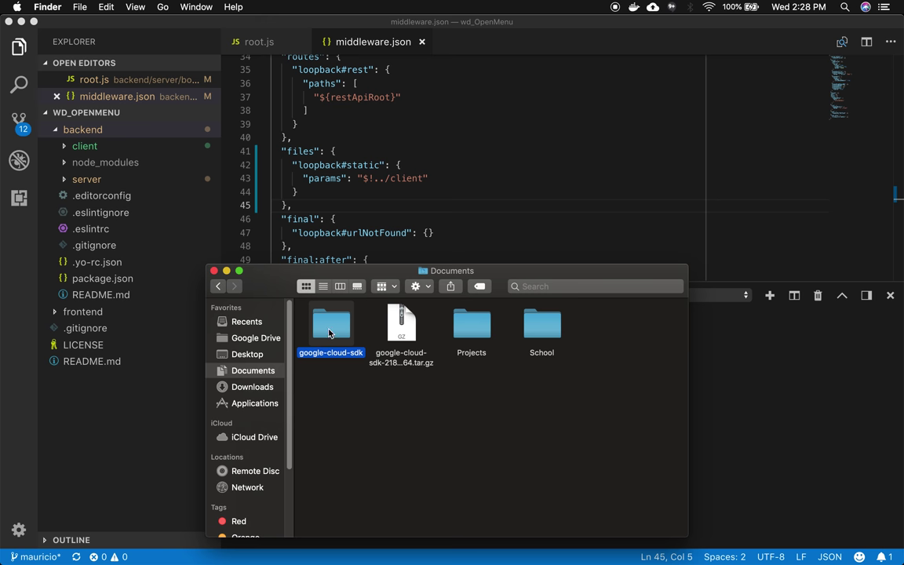
pyautogui.doubleClick(330, 333)
pyautogui.scroll(-3, 381, 354)
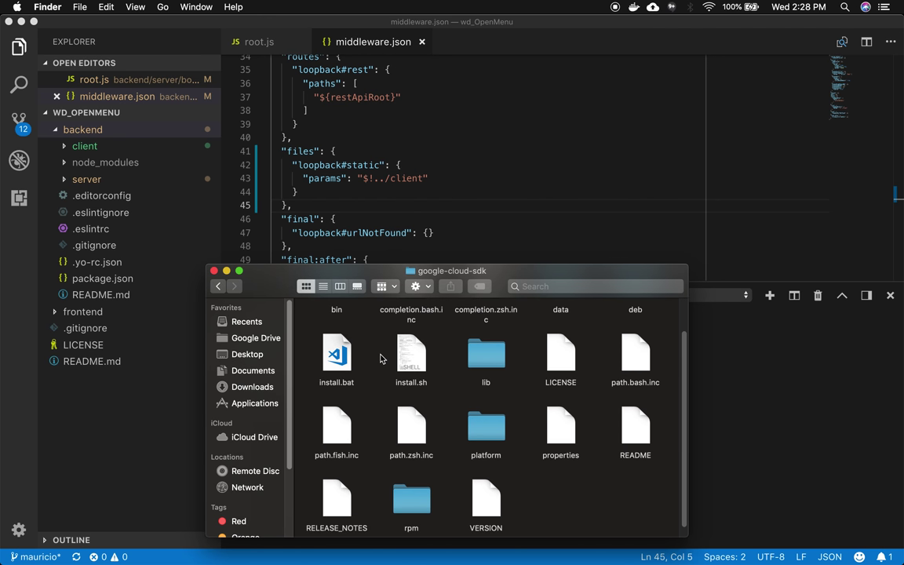
pyautogui.scroll(2, 365, 345)
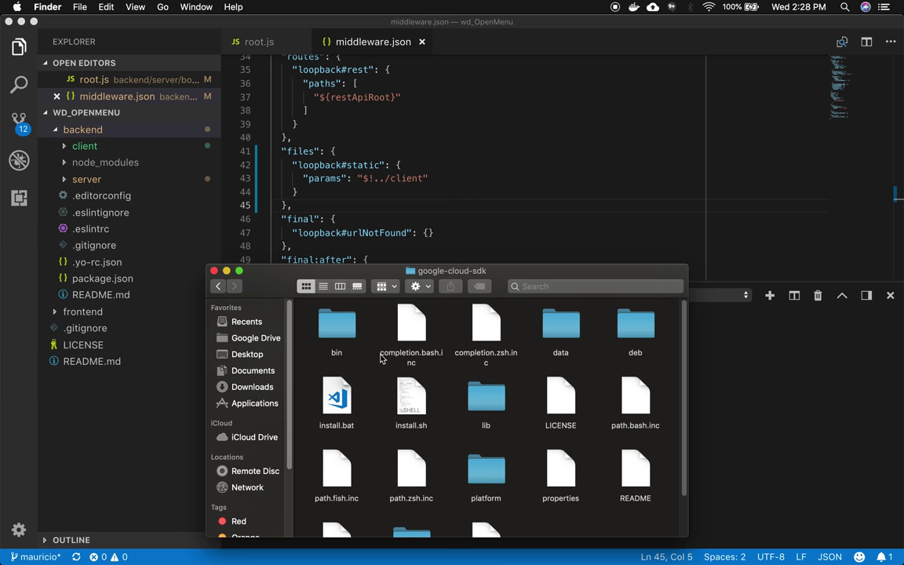
pyautogui.doubleClick(347, 330)
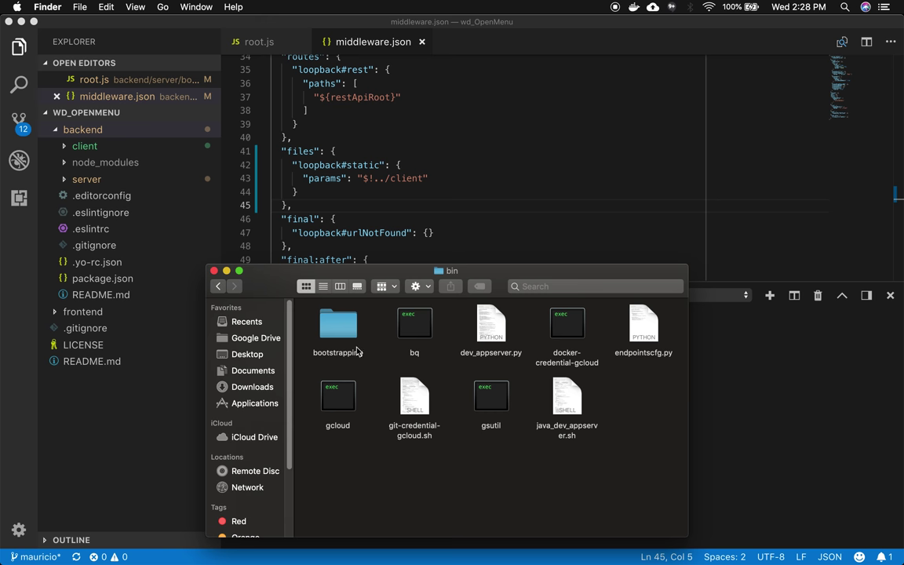
# - Switch to Chrome and copy the ./google-cloud-sdk/install.sh command from the Cloud SDK installation instructions
pyautogui.press('super+Tab')
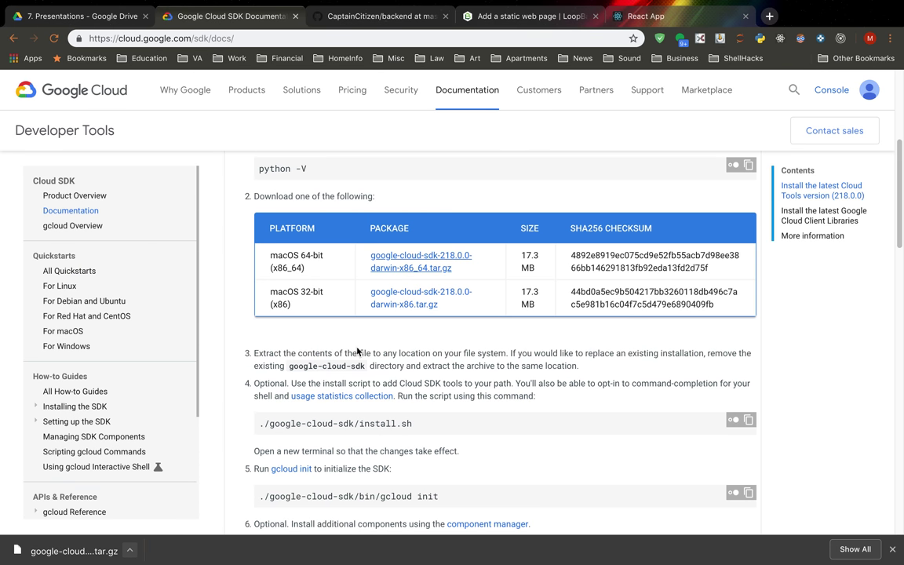
pyautogui.scroll(-1, 410, 348)
pyautogui.moveTo(412, 418); pyautogui.dragTo(359, 420)
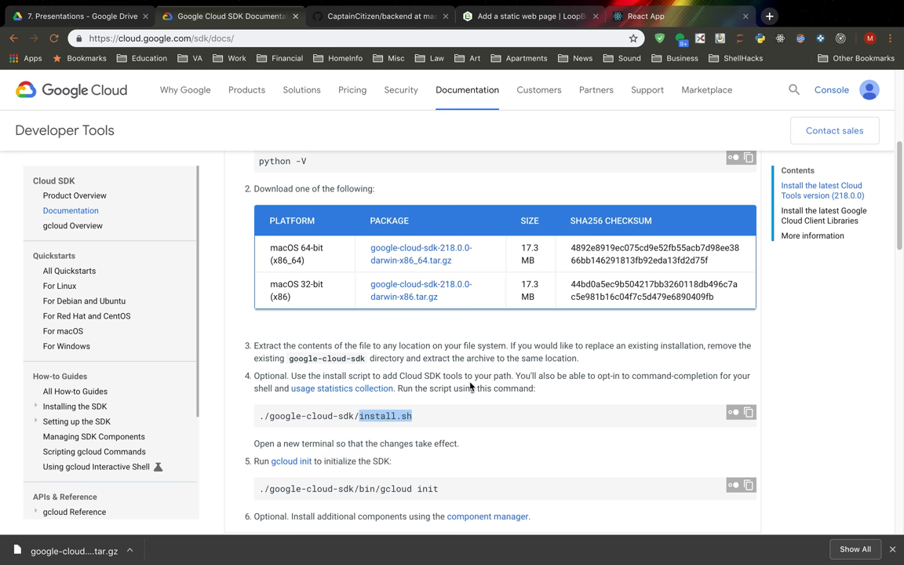
pyautogui.doubleClick(507, 378)
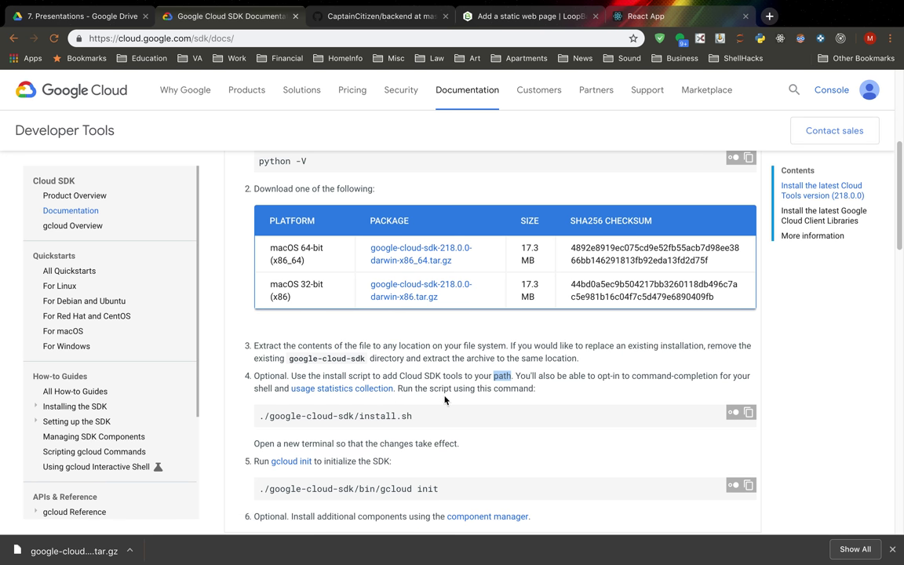
pyautogui.moveTo(413, 417); pyautogui.dragTo(255, 425)
pyautogui.press('super+c')
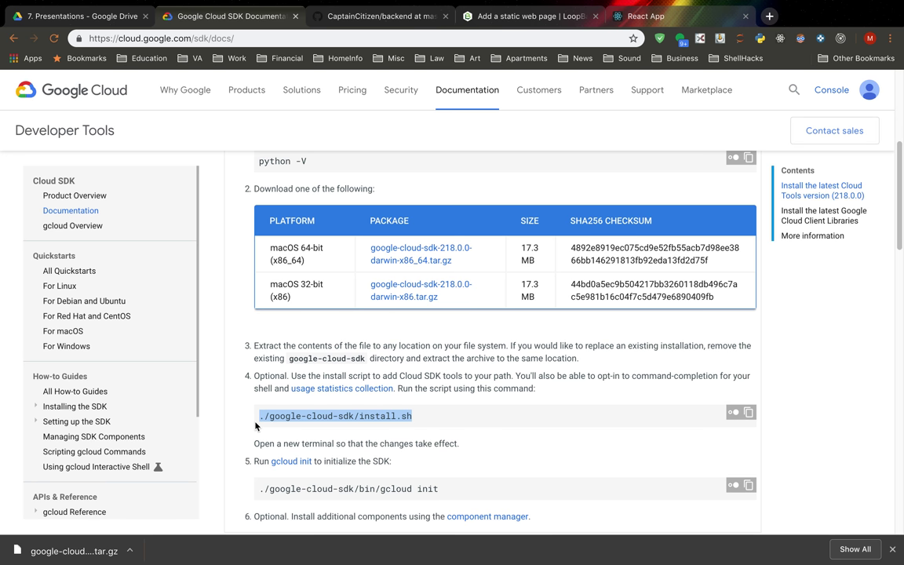
# - Open Terminal and change the directory to Documents/google-cloud-sdk
pyautogui.press('super+Tab')
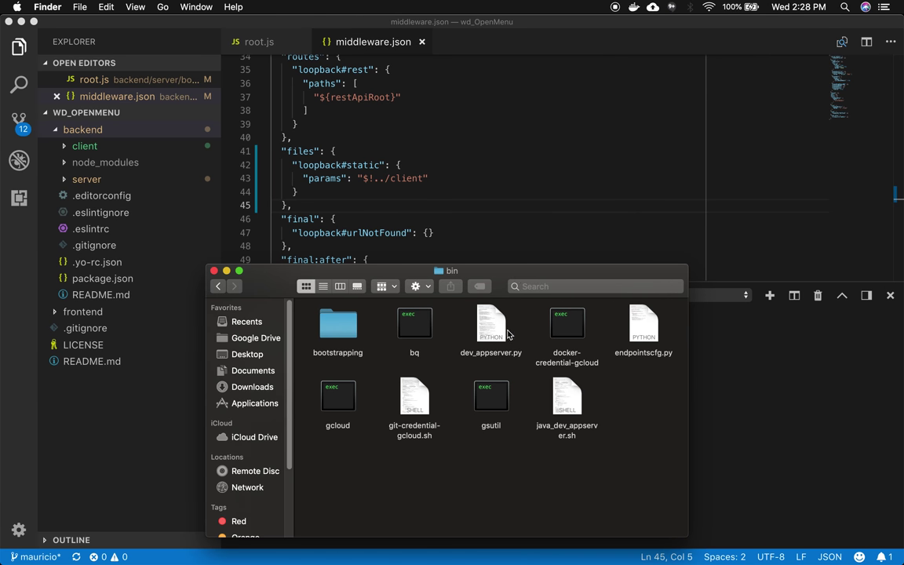
pyautogui.press('super+space')
pyautogui.write('terminal')
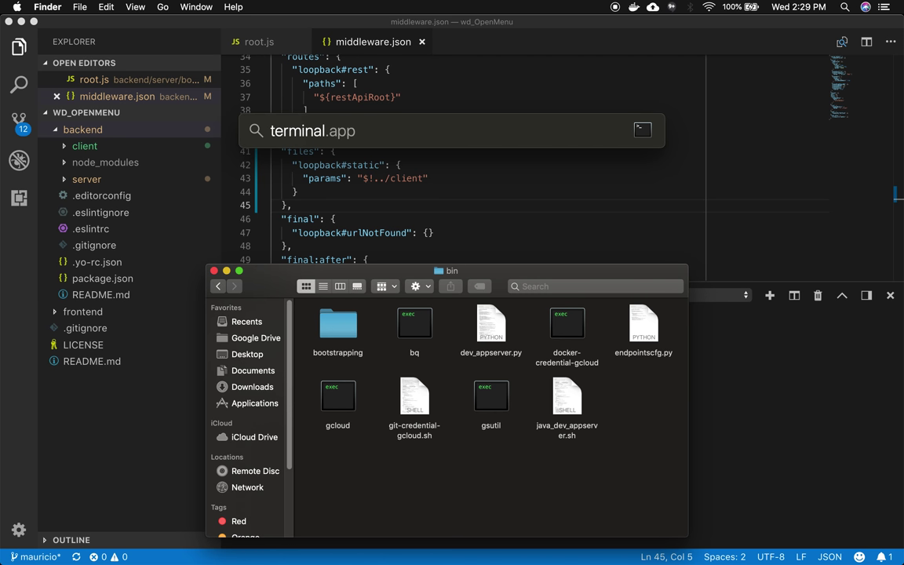
pyautogui.press('Return')
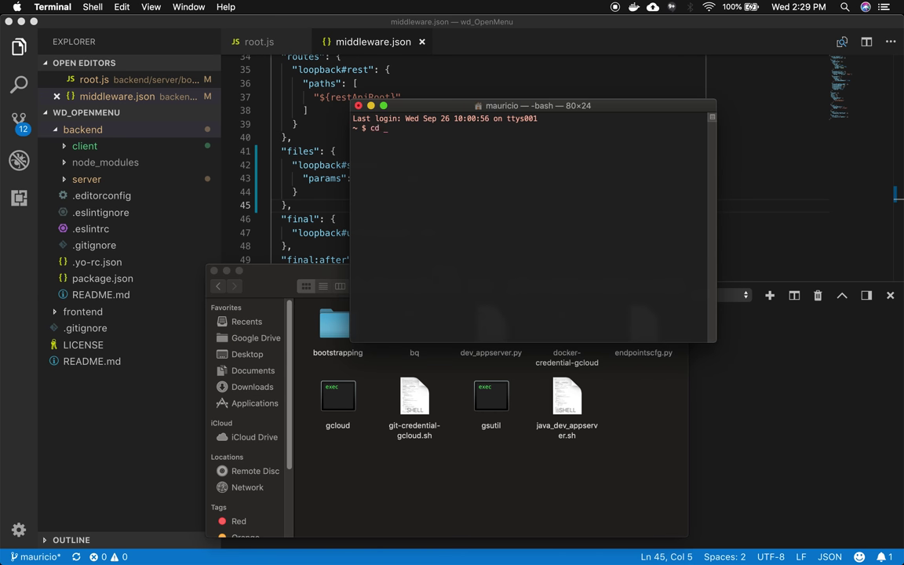
pyautogui.write('cd Doc')
pyautogui.press('Tab')
pyautogui.press('Tab')
pyautogui.press('Tab')
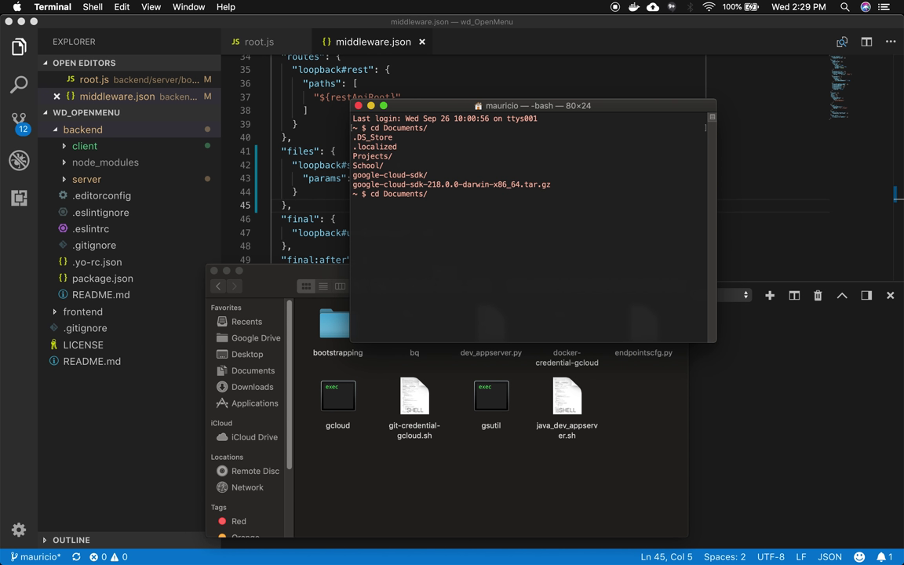
pyautogui.write('g')
pyautogui.press('Tab')
pyautogui.press('Return')
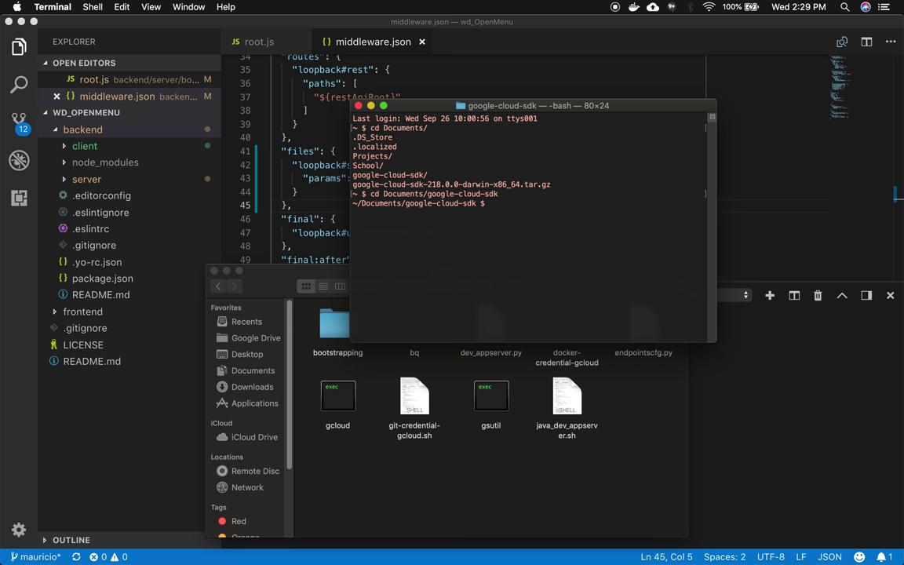
# - Reposition and enlarge the Terminal window and increase its text size by four steps
pyautogui.moveTo(388, 105); pyautogui.dragTo(218, 79)
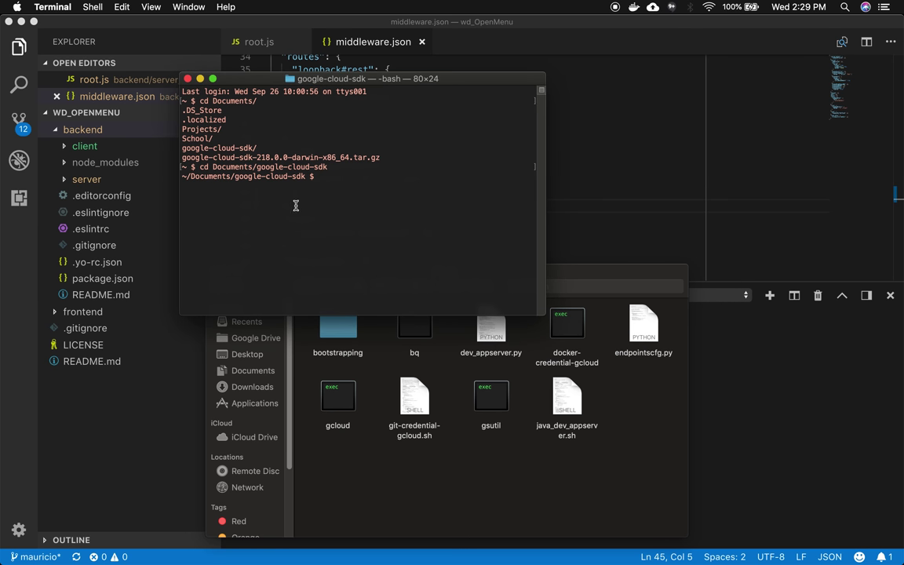
pyautogui.moveTo(545, 315); pyautogui.dragTo(727, 461)
pyautogui.press('super+plus')
pyautogui.press('super+plus')
pyautogui.press('super+plus')
pyautogui.press('super+plus')
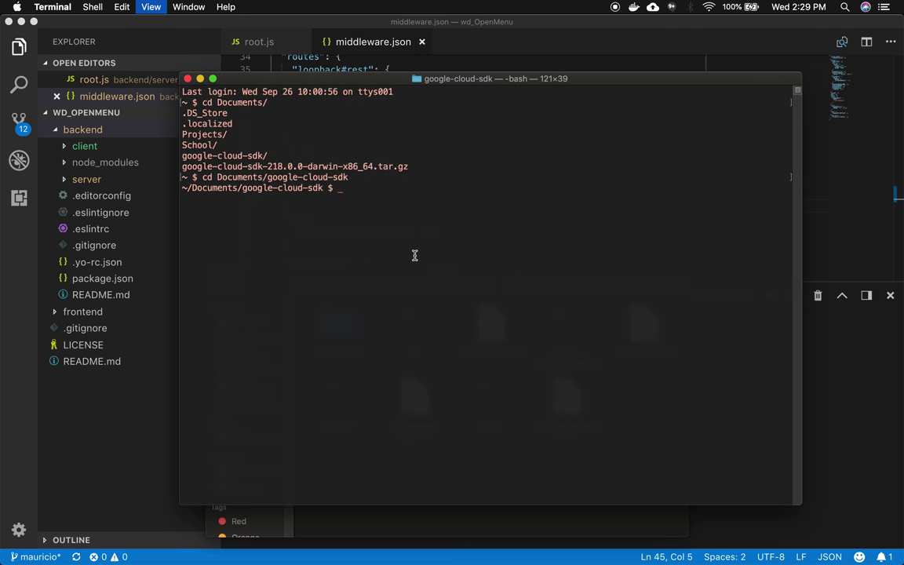
# - Clear the terminal output and print the current working directory with pwd
pyautogui.write('clear')
pyautogui.press('Return')
pyautogui.write('pwd')
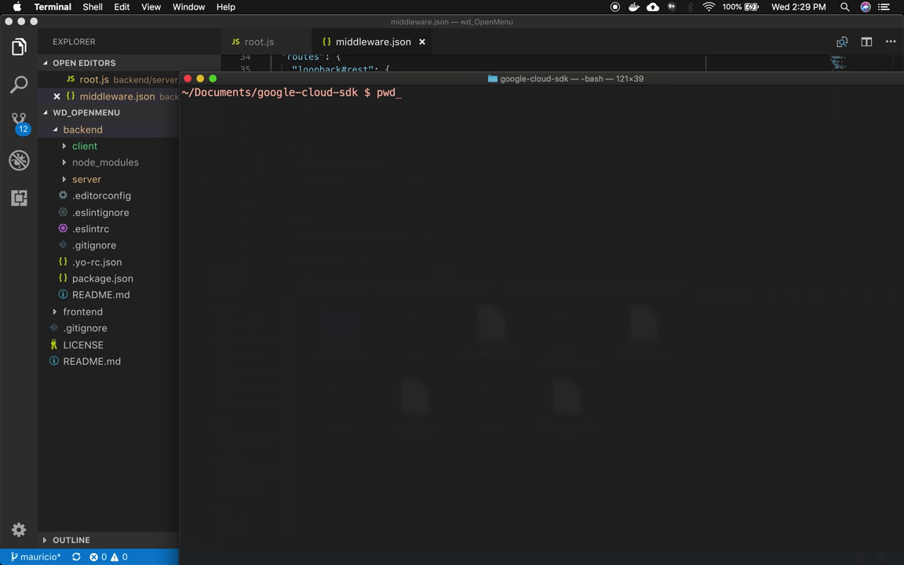
pyautogui.press('Return')
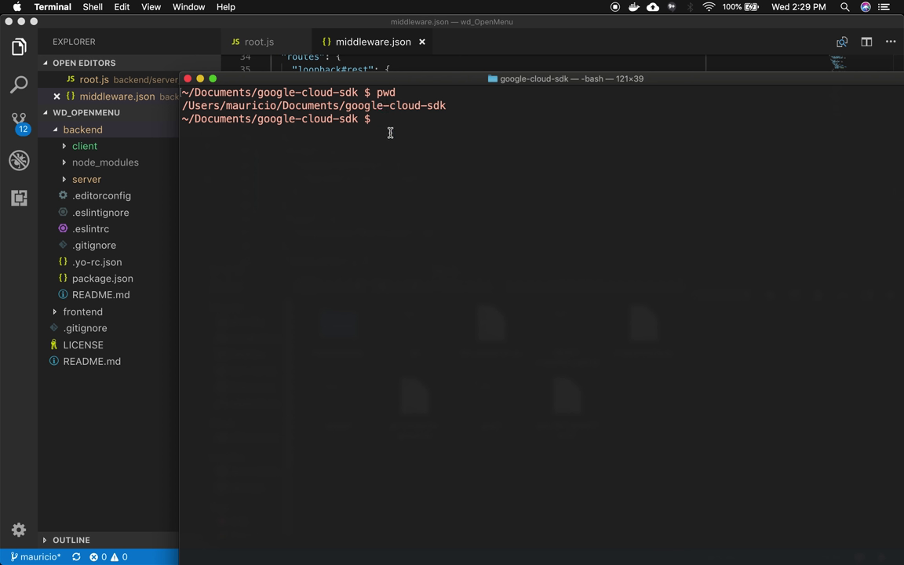
# - Paste the install command, clear it from the prompt without running it, and arrange the Terminal window below the Finder bin window
pyautogui.press('super+v')
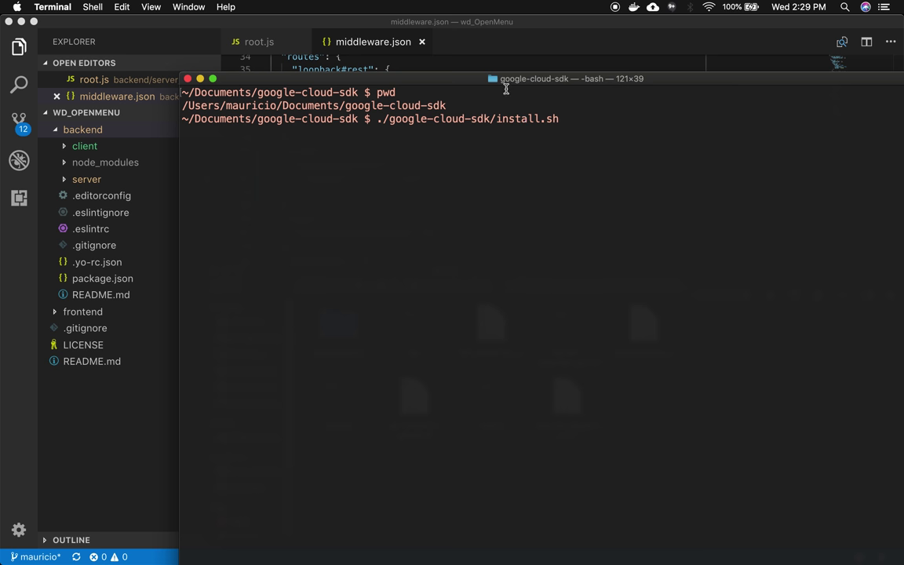
pyautogui.moveTo(511, 84); pyautogui.dragTo(476, 108)
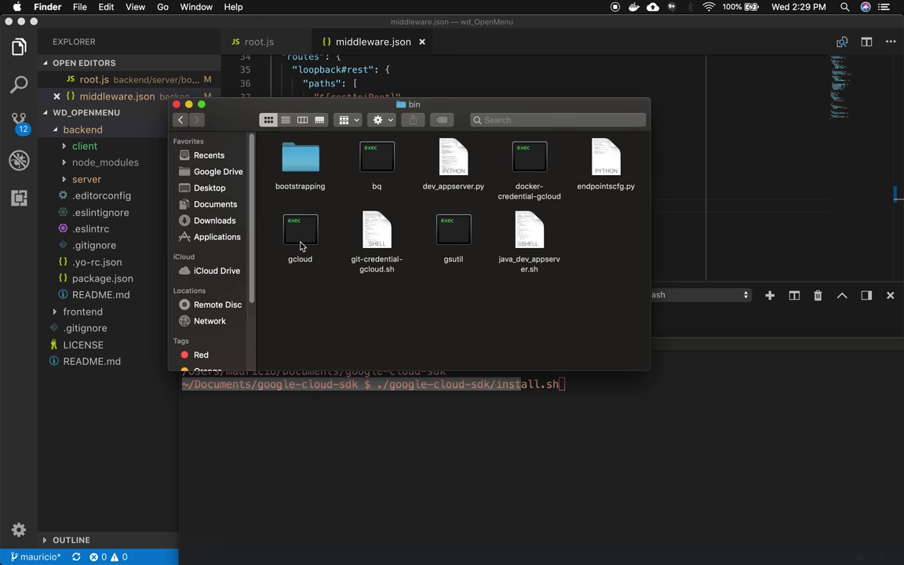
pyautogui.moveTo(690, 349); pyautogui.dragTo(650, 207)
pyautogui.hotkey('ctrl', 'u')
pyautogui.write('clear')
pyautogui.press('BackSpace')
pyautogui.press('BackSpace')
pyautogui.press('BackSpace')
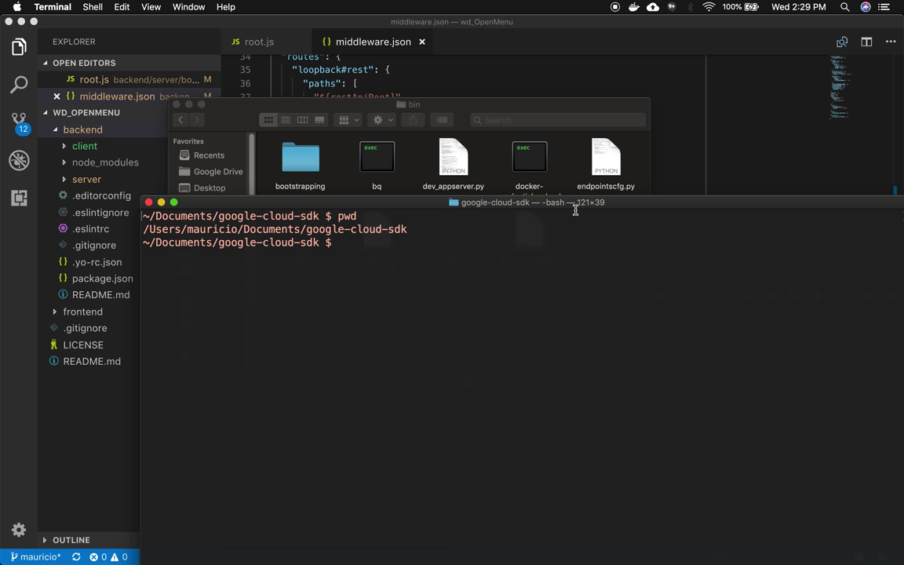
pyautogui.moveTo(532, 203); pyautogui.dragTo(546, 363)
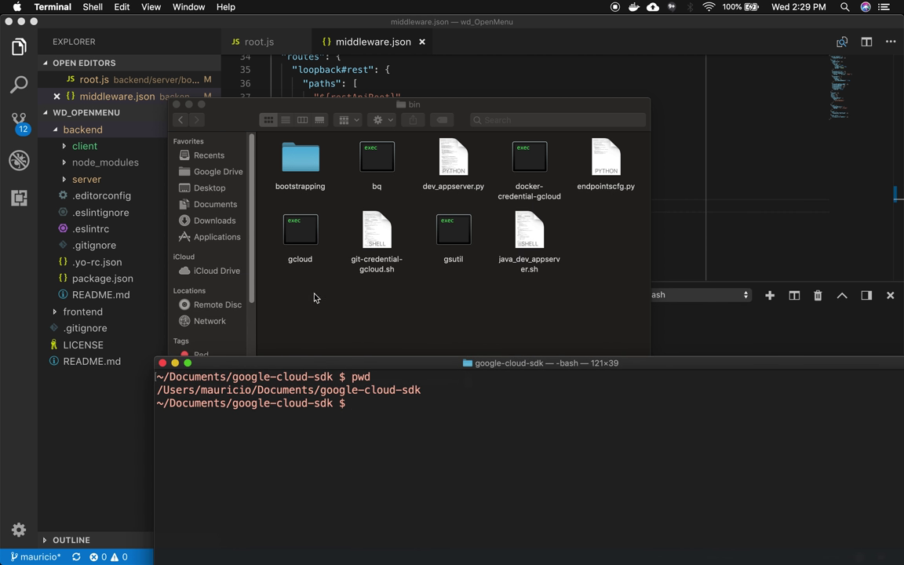
# - Go up to the Documents directory and run gcloud to check whether the command is available there
pyautogui.write('cd ..')
pyautogui.press('Return')
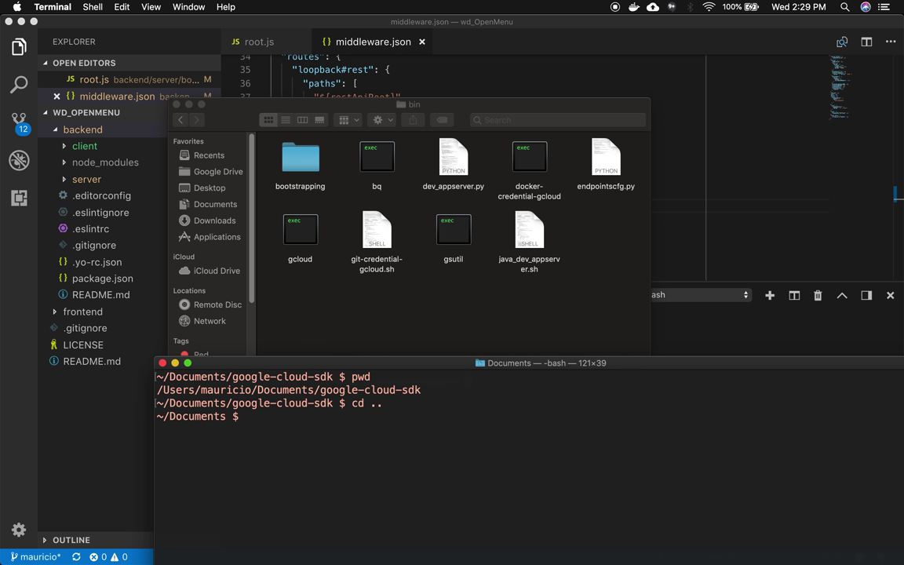
pyautogui.write('gcloud')
pyautogui.press('Return')
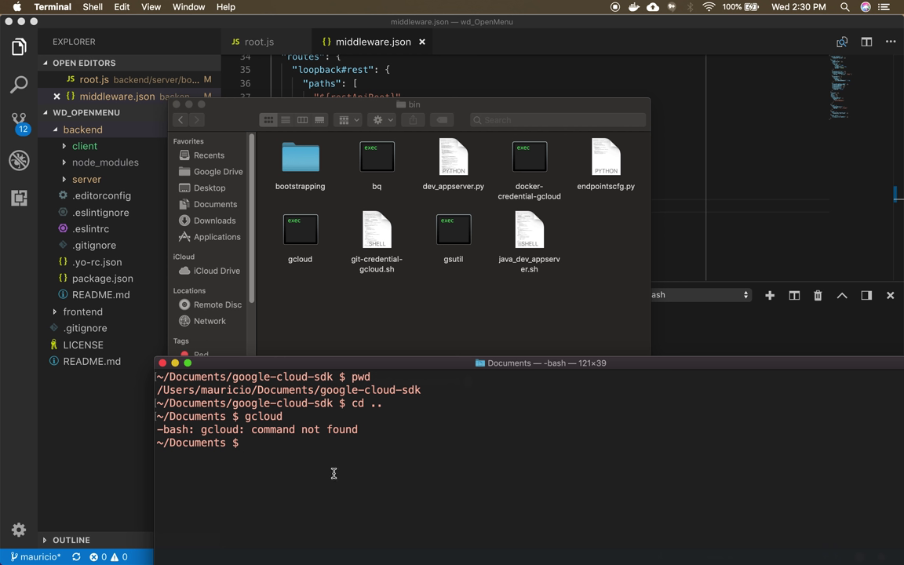
# - Change back into the google-cloud-sdk directory and try to run ./google-cloud-sdk/install.sh
pyautogui.write('cd google-cloud-sdk')
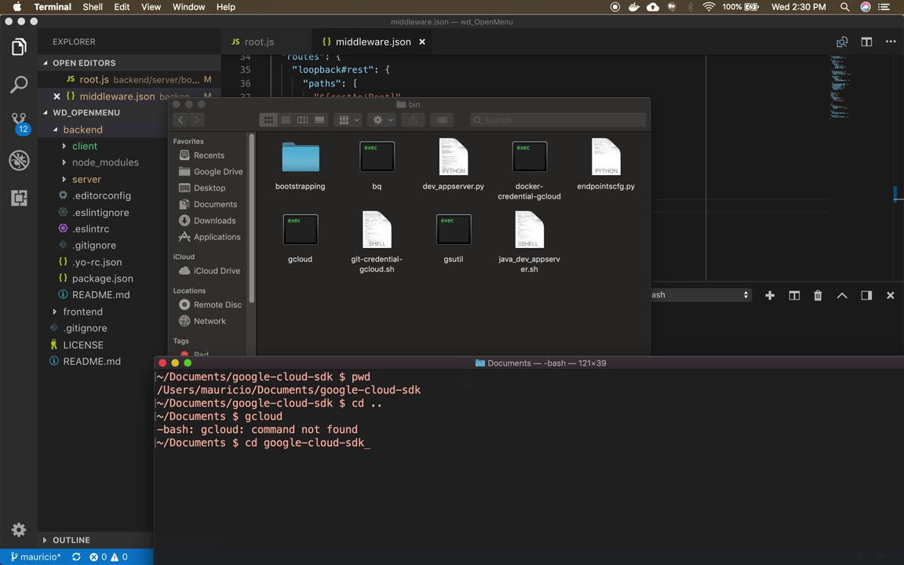
pyautogui.press('Return')
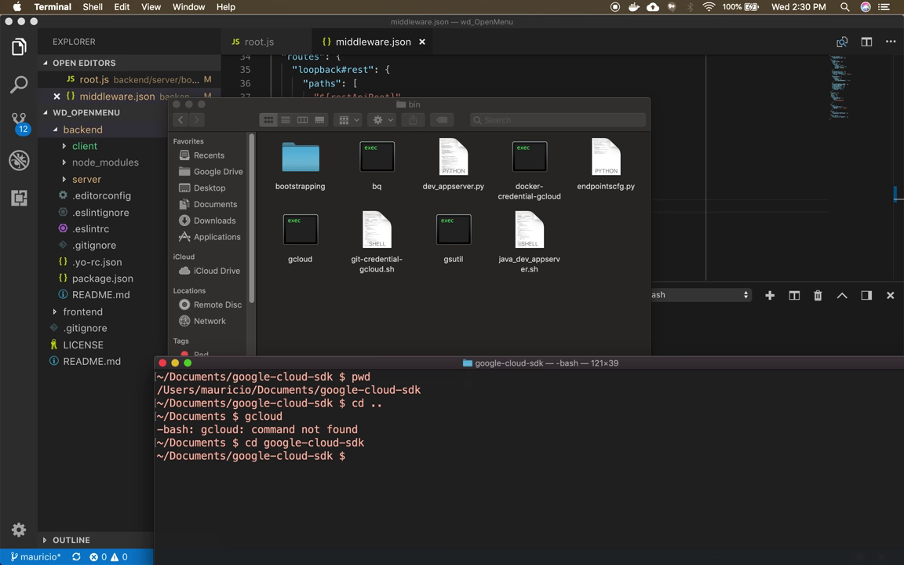
pyautogui.write('./google-cloud-sdk/install.sh')
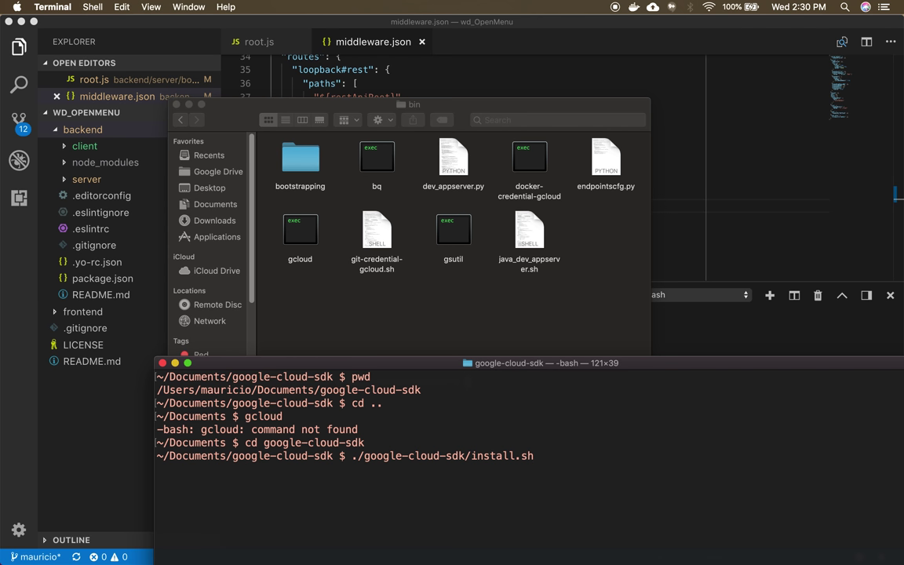
pyautogui.press('Return')
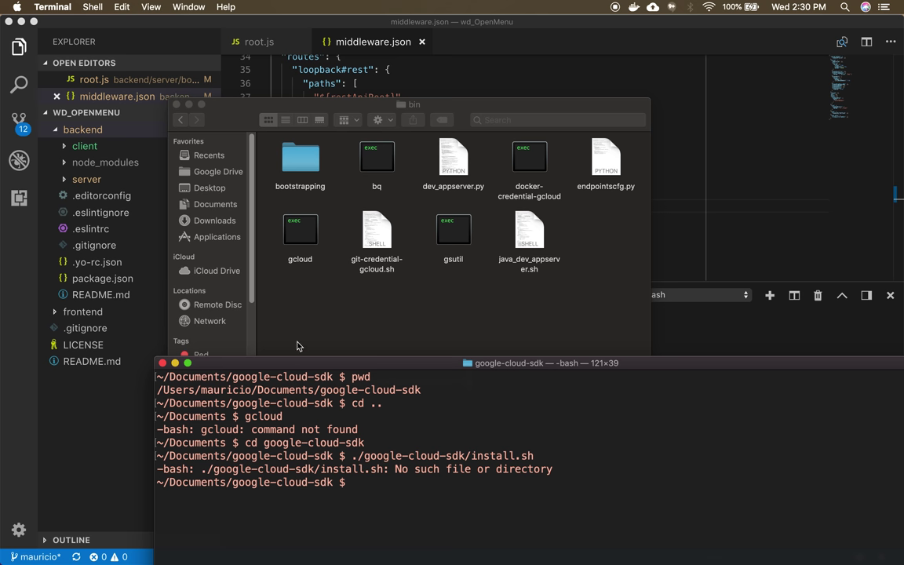
# - Look for the install script in Finder's bootstrapping and bin folders and recheck its path in the Cloud SDK instructions in Chrome
pyautogui.doubleClick(279, 164)
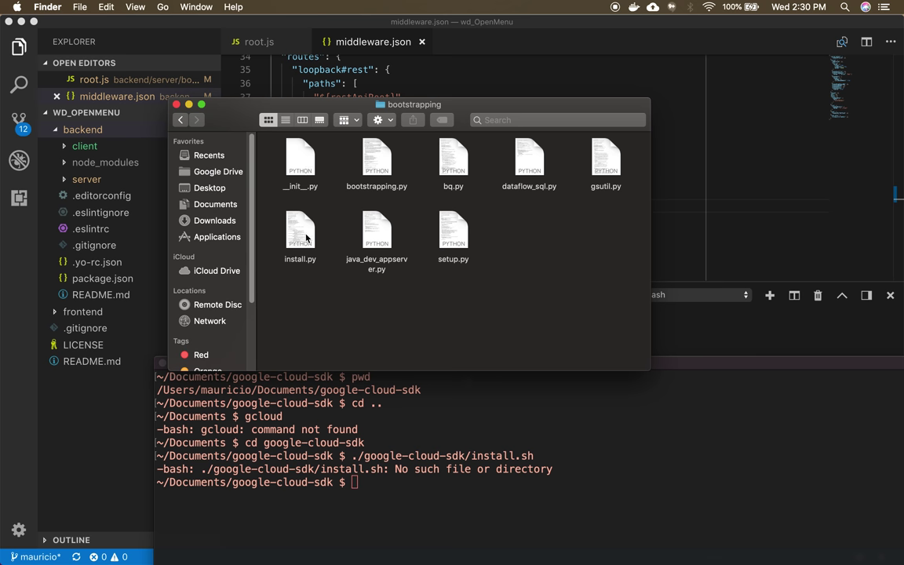
pyautogui.click(182, 120)
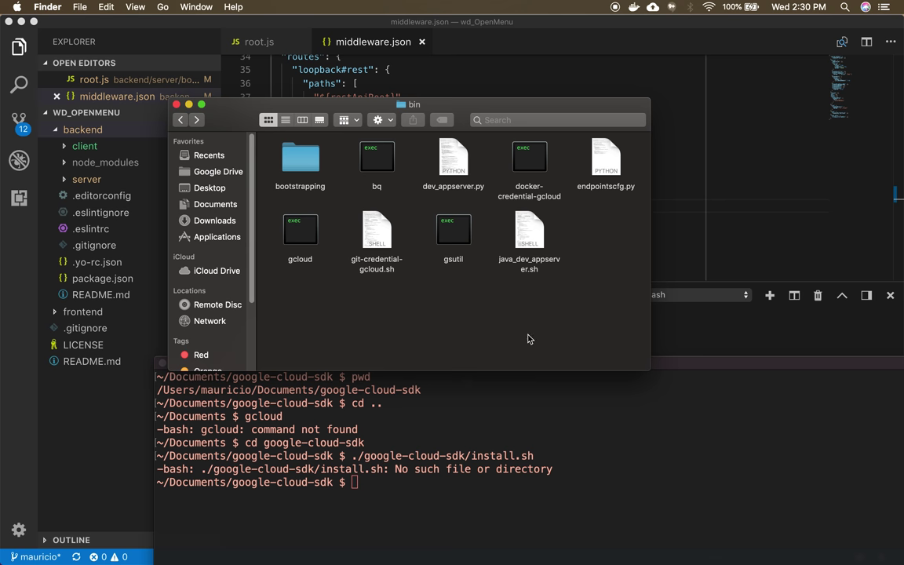
pyautogui.press('super+Tab')
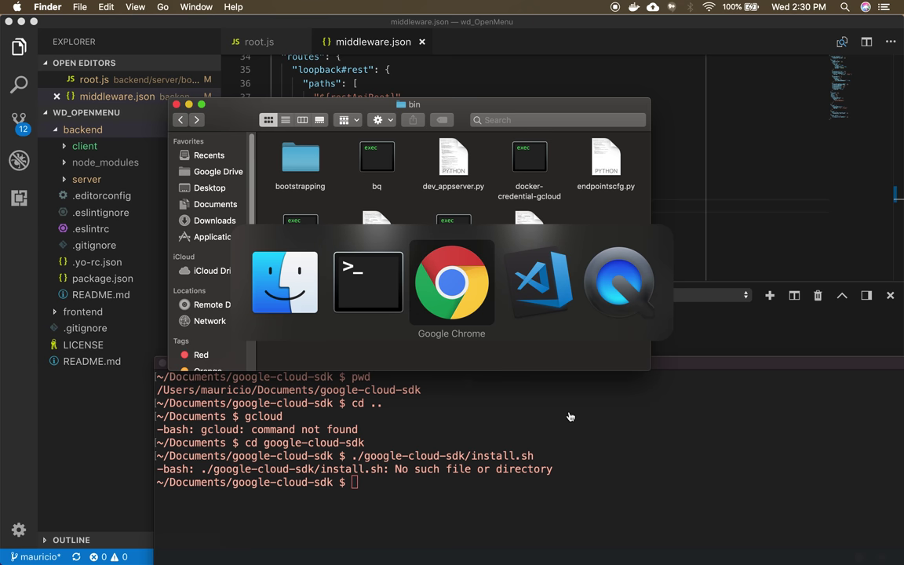
pyautogui.press('super+Tab')
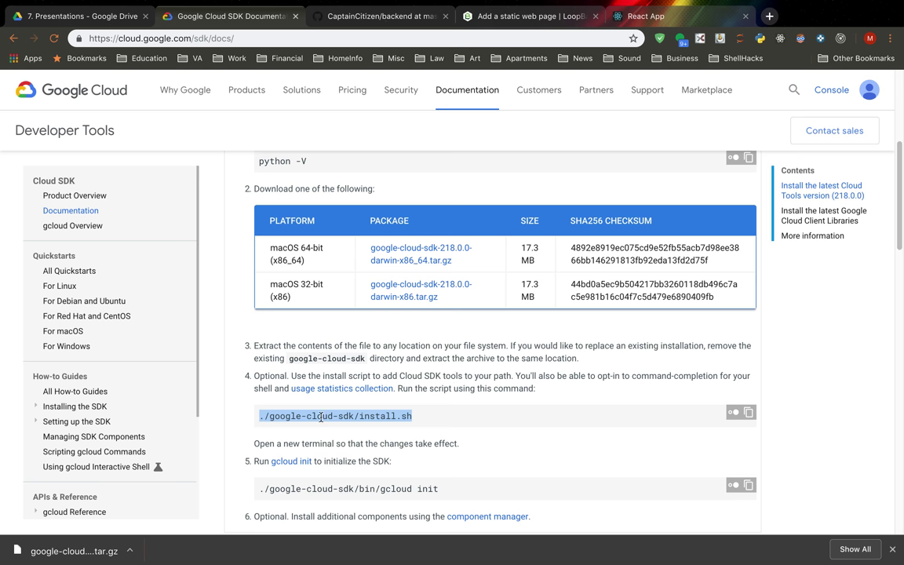
pyautogui.press('super+Tab')
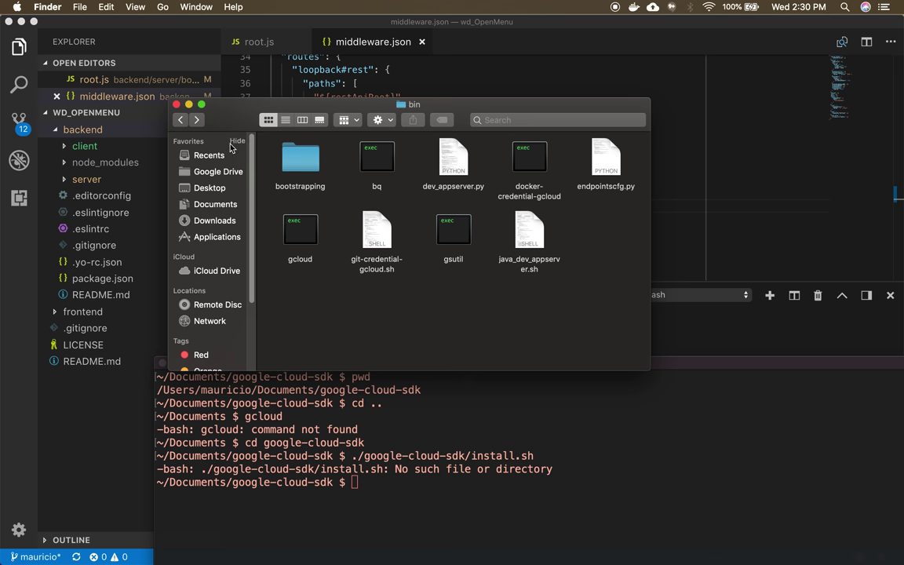
# - Go back to the google-cloud-sdk folder in Finder and enlarge the window to show all its files
pyautogui.click(181, 119)
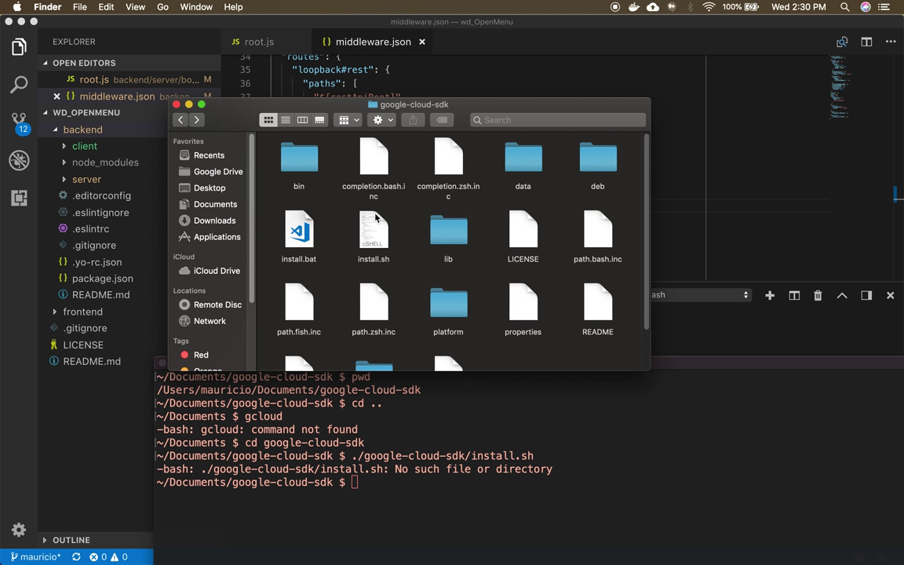
pyautogui.moveTo(417, 103); pyautogui.dragTo(447, 56)
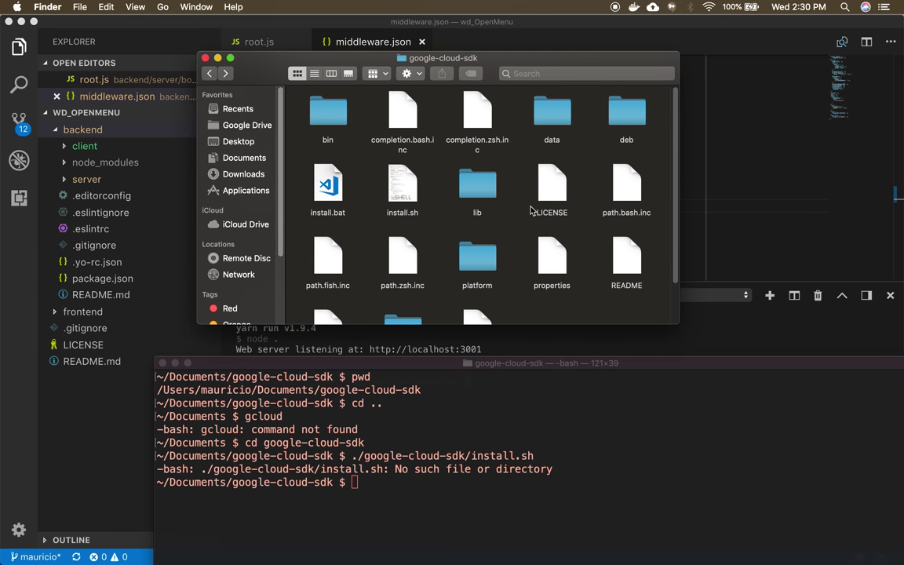
pyautogui.moveTo(678, 322); pyautogui.dragTo(700, 421)
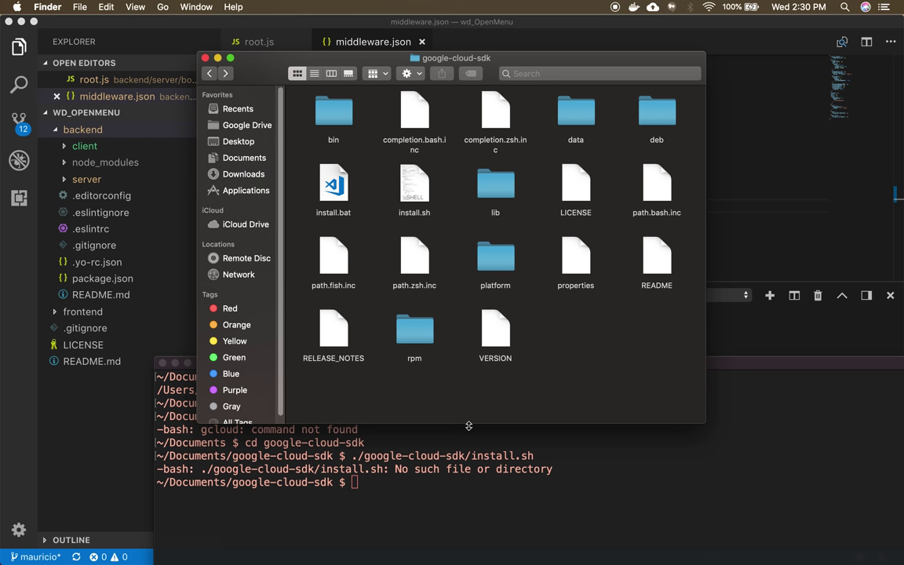
# - List the contents of the google-cloud-sdk directory in Terminal with ls
pyautogui.click(437, 529)
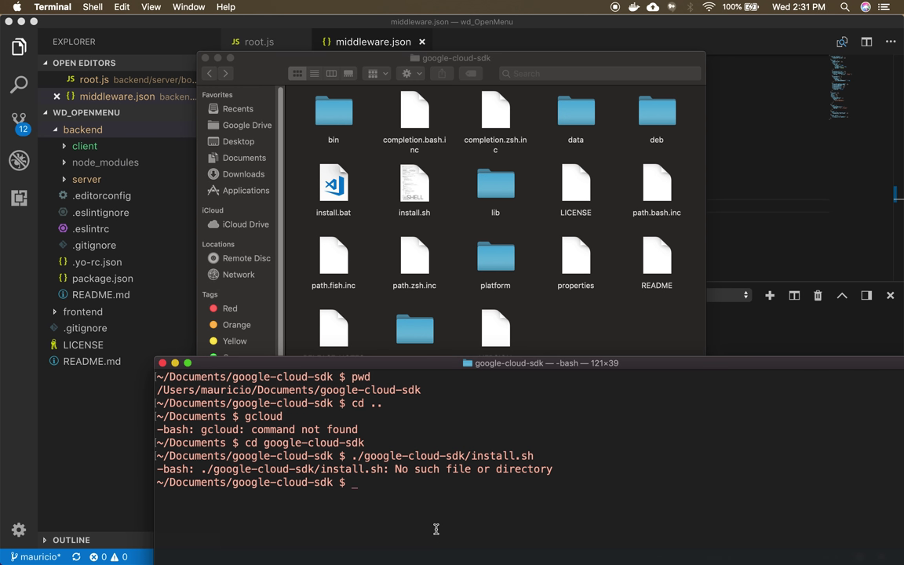
pyautogui.moveTo(467, 456); pyautogui.dragTo(368, 456)
pyautogui.click(363, 485)
pyautogui.write('ls')
pyautogui.press('Return')
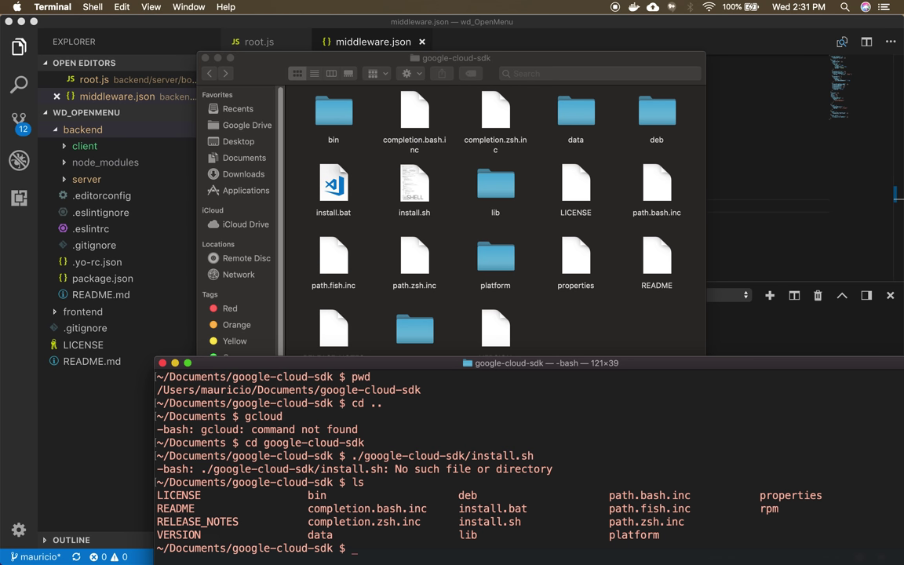
# - Move the Terminal window up for more room and run ./install.sh from the google-cloud-sdk directory
pyautogui.moveTo(521, 522); pyautogui.dragTo(424, 522)
pyautogui.moveTo(502, 363); pyautogui.dragTo(464, 220)
pyautogui.click(421, 446)
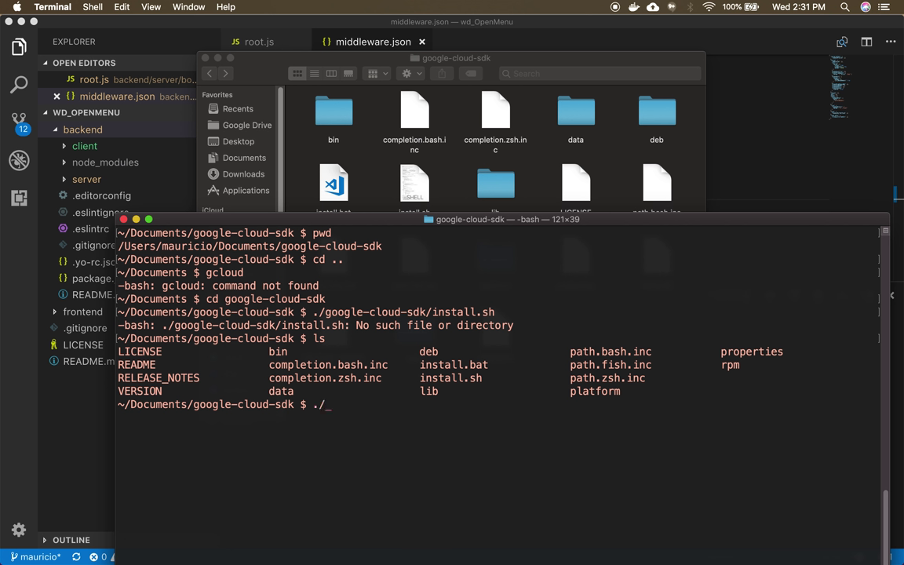
pyautogui.write('./install.sh')
pyautogui.press('Return')
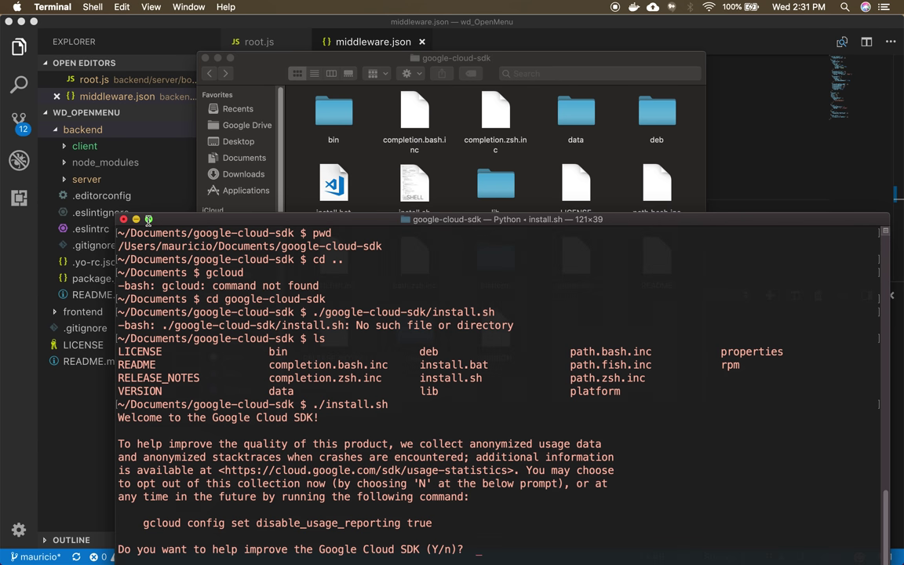
# - In full-screen Terminal, answer y to modifying the profile for $PATH and command completion, and accept the default .bash_profile path
pyautogui.click(148, 220)
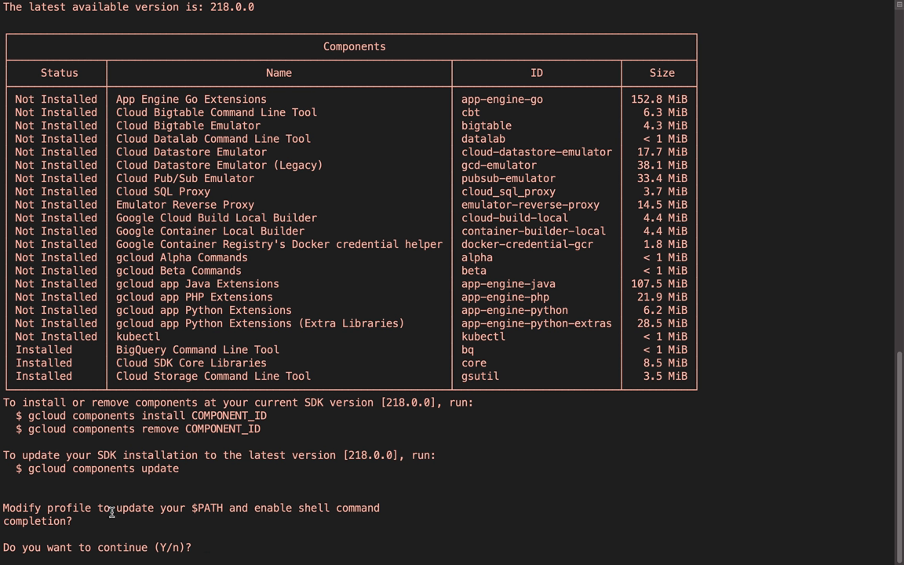
pyautogui.write('y')
pyautogui.press('Return')
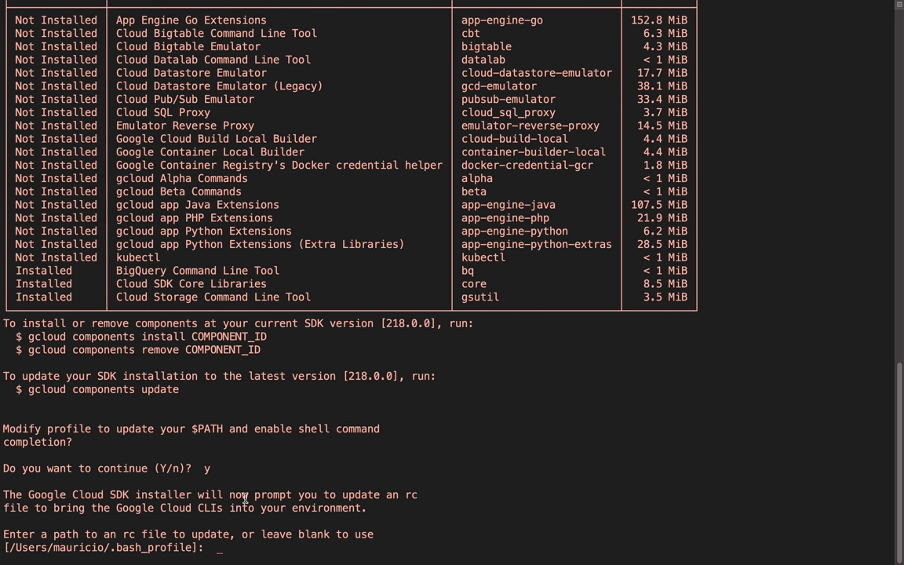
pyautogui.press('Return')
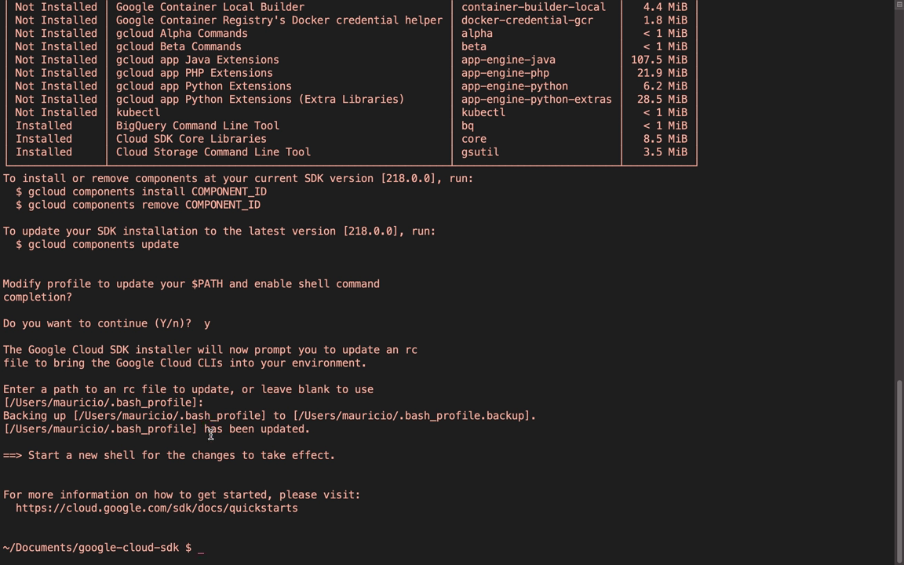
# - Highlight the .bash_profile name in the installer output and run gcloud in the current shell to check whether it is available
pyautogui.moveTo(179, 416); pyautogui.dragTo(261, 415)
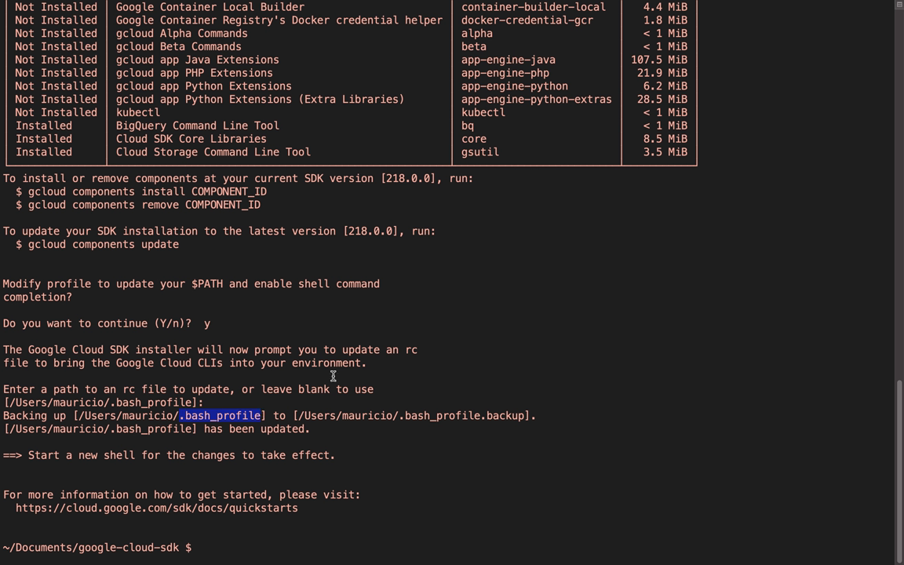
pyautogui.doubleClick(196, 417)
pyautogui.moveTo(180, 417); pyautogui.dragTo(263, 412)
pyautogui.click(234, 545)
pyautogui.write('gcloud')
pyautogui.press('Return')
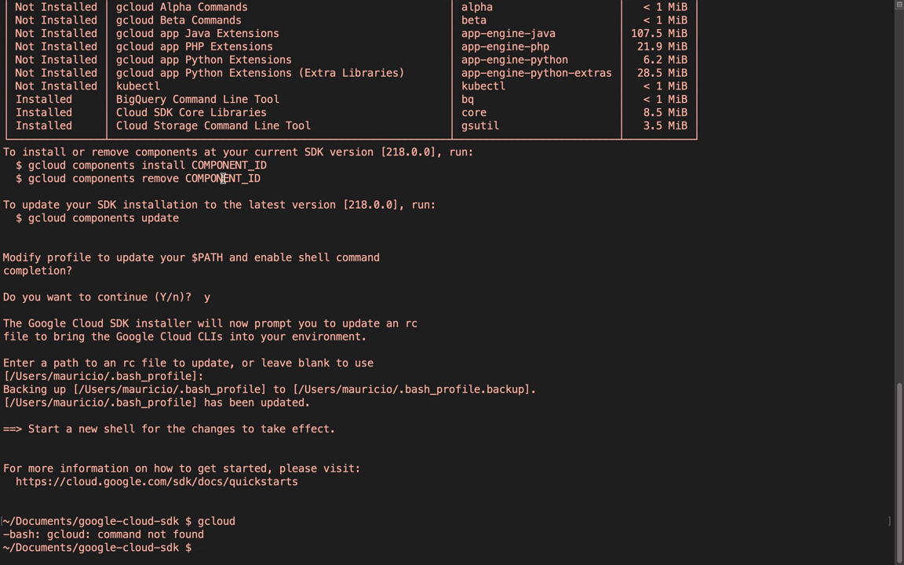
# - Close the current Terminal window and open a new one so the profile changes take effect
pyautogui.moveTo(144, 3)
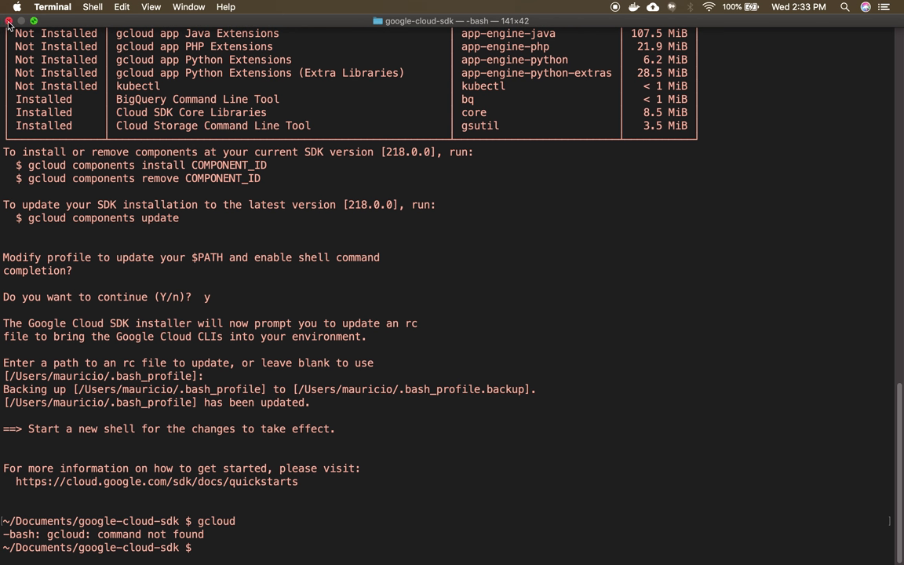
pyautogui.click(9, 21)
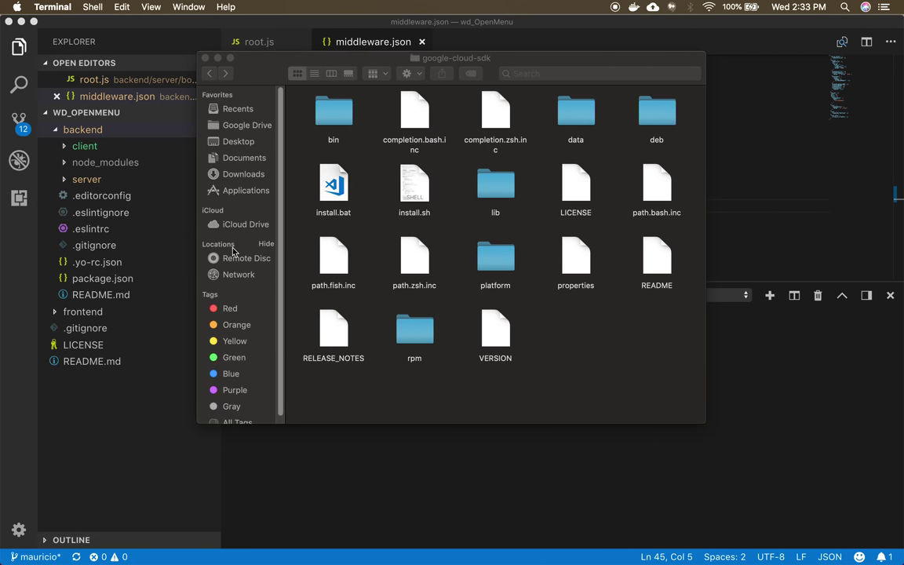
pyautogui.press('super+space')
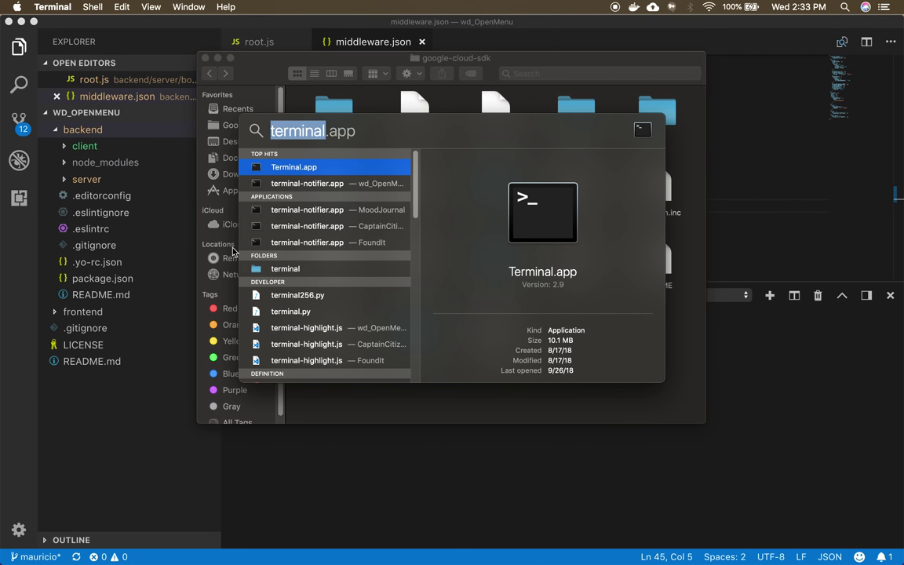
pyautogui.press('Return')
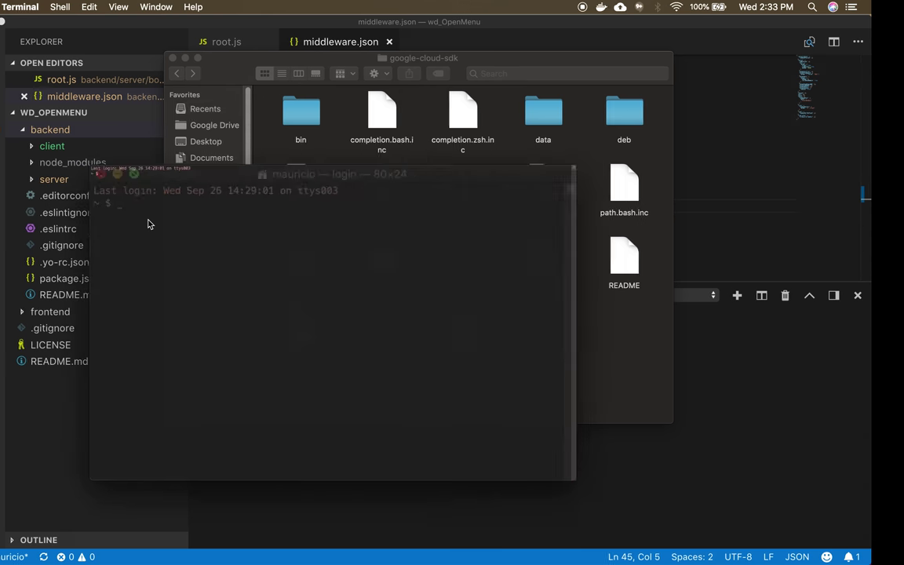
# - Enlarge the text in the new Terminal window and run gcloud to check the installation
pyautogui.press('super+plus')
pyautogui.press('super+plus')
pyautogui.press('super+plus')
pyautogui.press('super+plus')
pyautogui.press('super+plus')
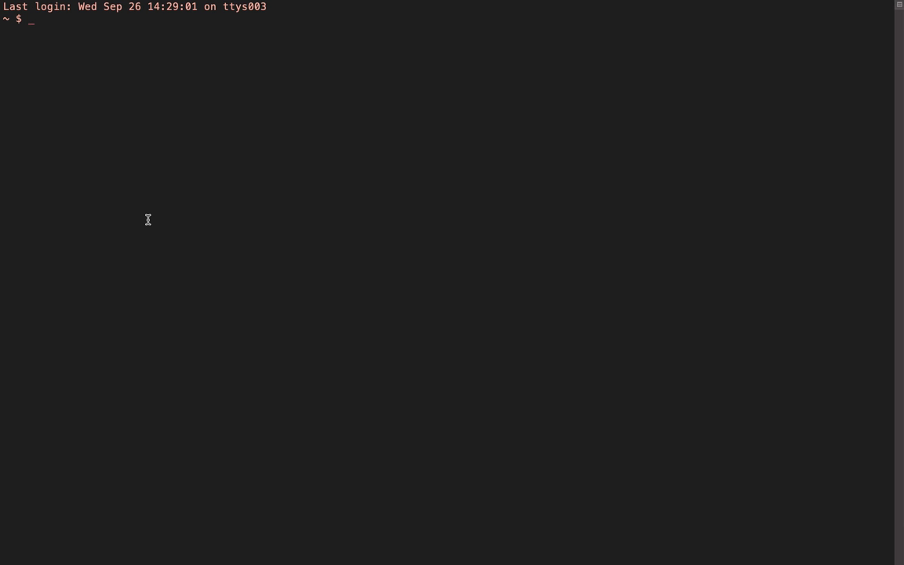
pyautogui.write('g')
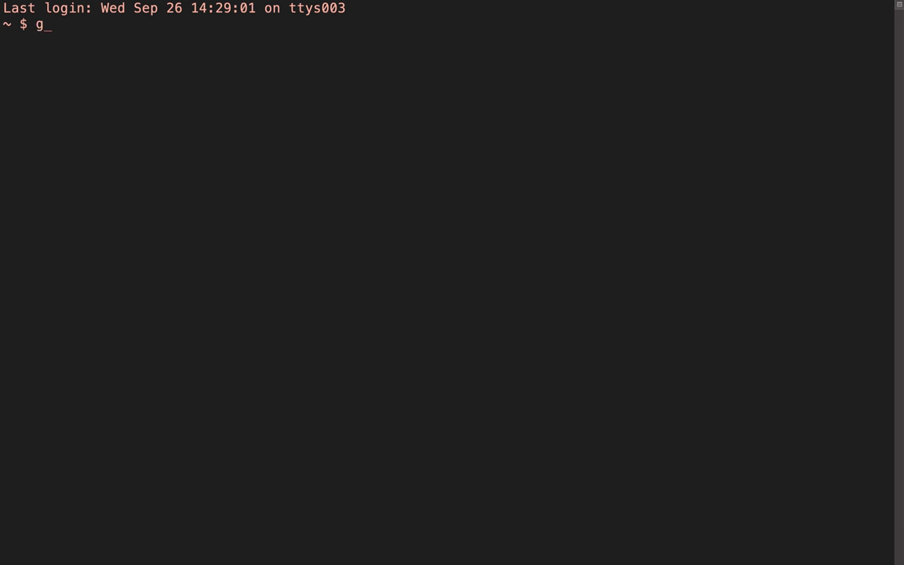
pyautogui.write('cloud')
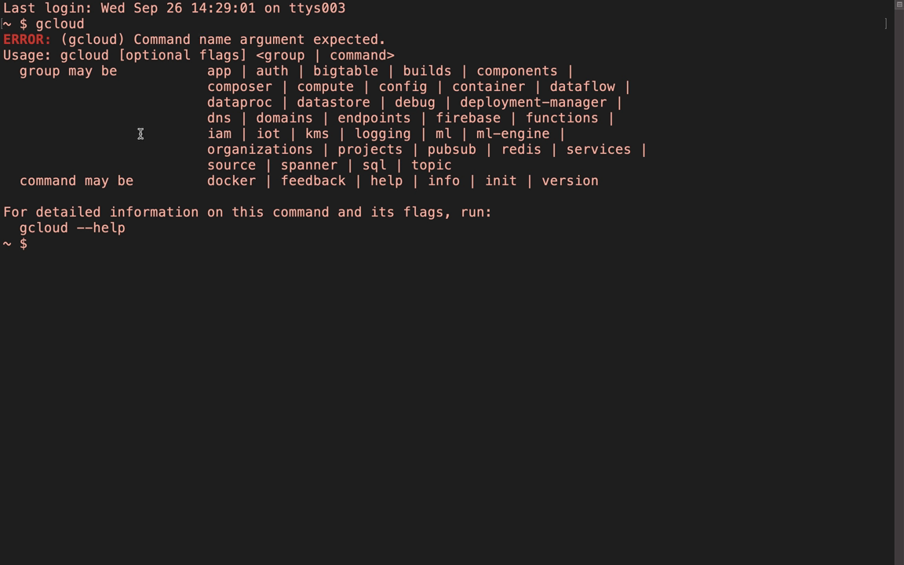
# - Highlight the executed gcloud command, and clear the Terminal screen with the clear command
pyautogui.doubleClick(54, 24)
pyautogui.click(47, 260)
pyautogui.write('clear')
pyautogui.press('Return')
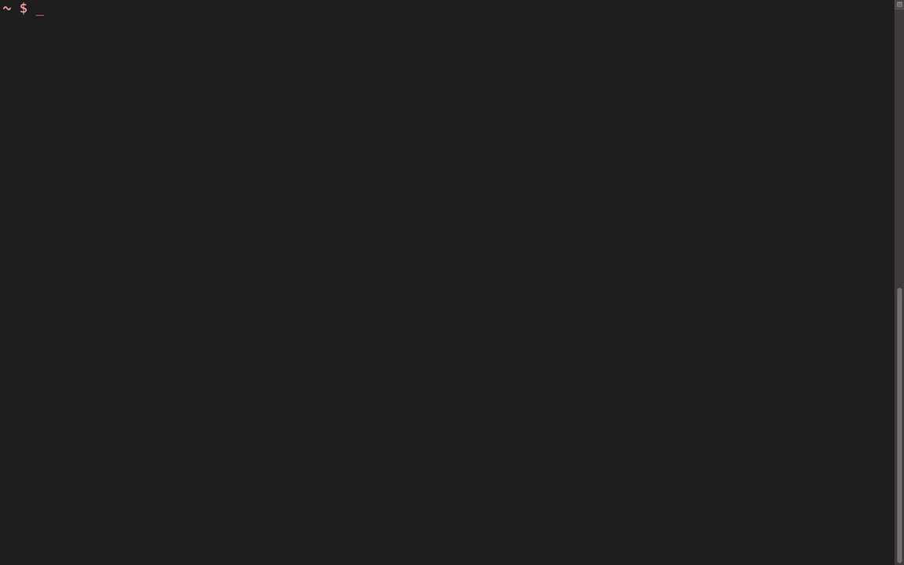
# - Switch to Chrome and review the remaining Cloud SDK instructions on opening a new terminal, gcloud init, and the component manager
pyautogui.press('super+Tab')
pyautogui.press('super+Tab')
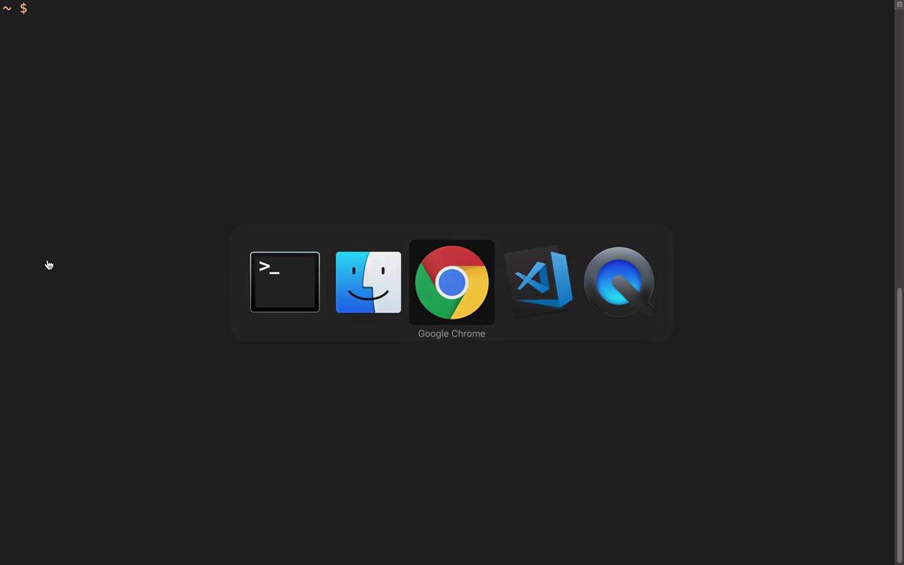
pyautogui.scroll(-2, 365, 307)
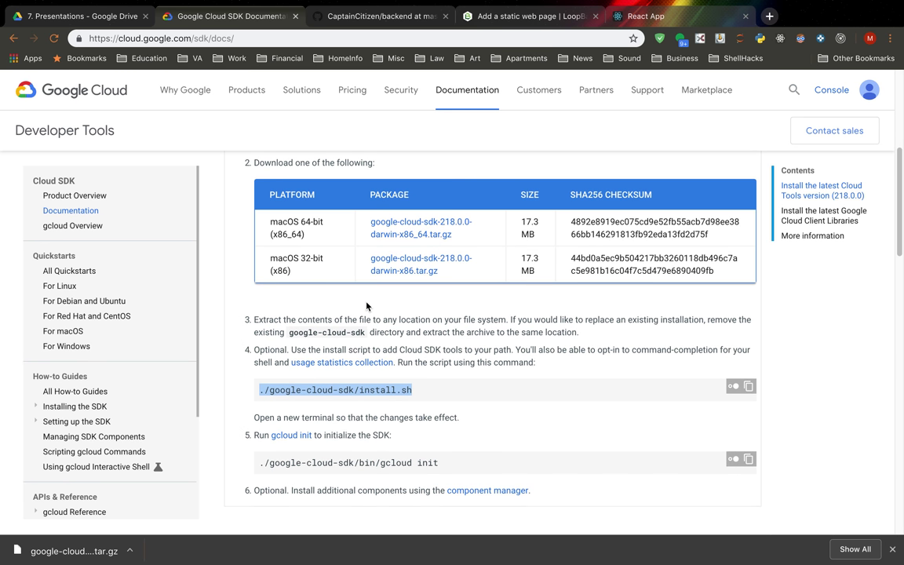
pyautogui.scroll(-1, 367, 307)
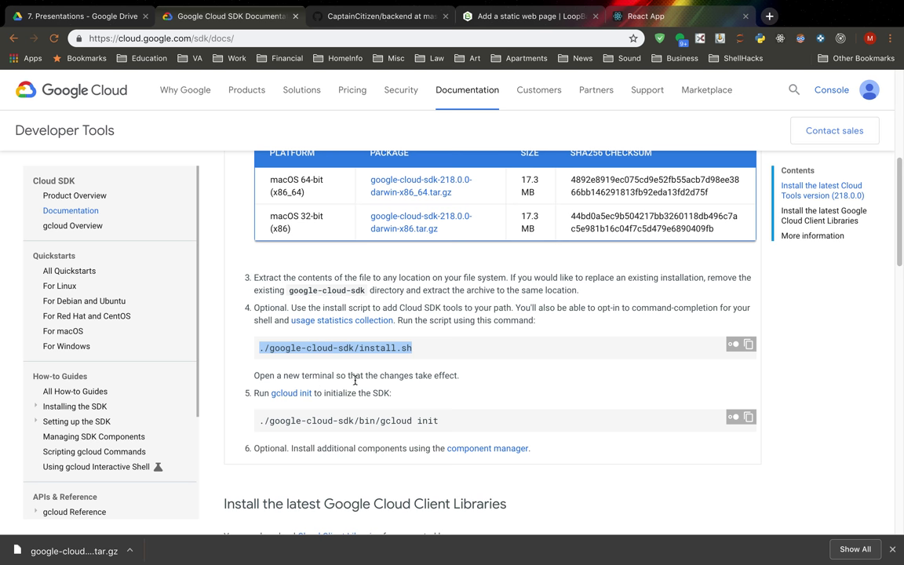
pyautogui.moveTo(456, 376); pyautogui.dragTo(264, 376)
pyautogui.moveTo(392, 393); pyautogui.dragTo(272, 395)
pyautogui.scroll(-1, 299, 455)
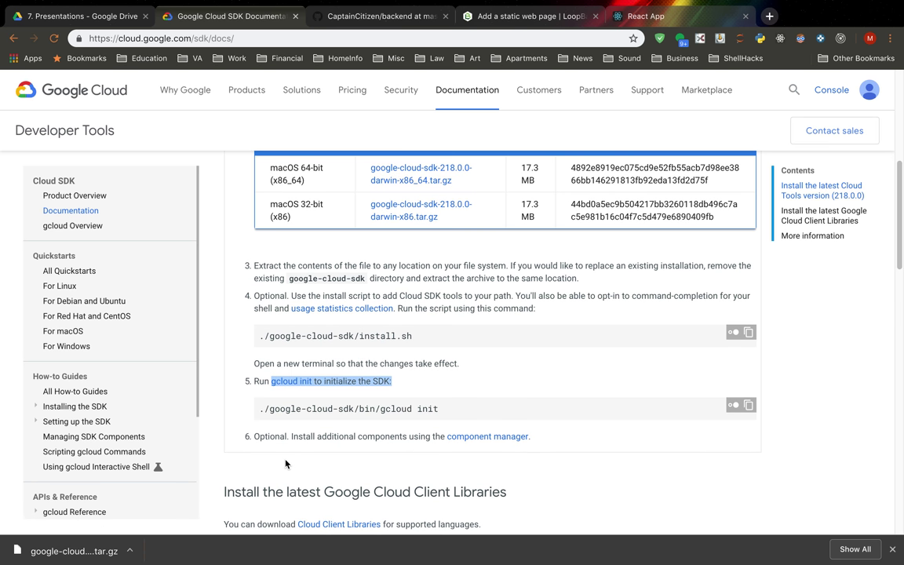
pyautogui.moveTo(532, 434); pyautogui.dragTo(446, 439)
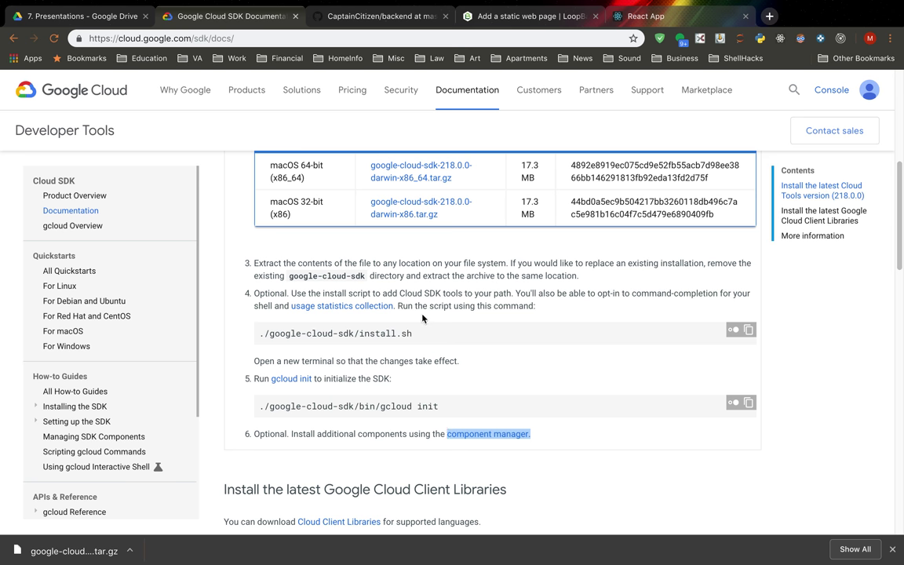
pyautogui.scroll(-2, 422, 317)
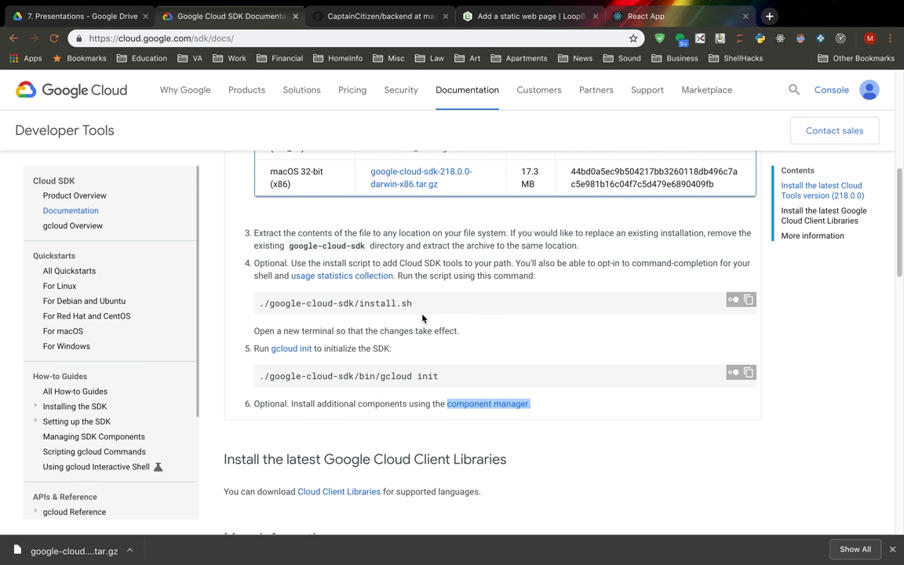
pyautogui.scroll(-1, 422, 318)
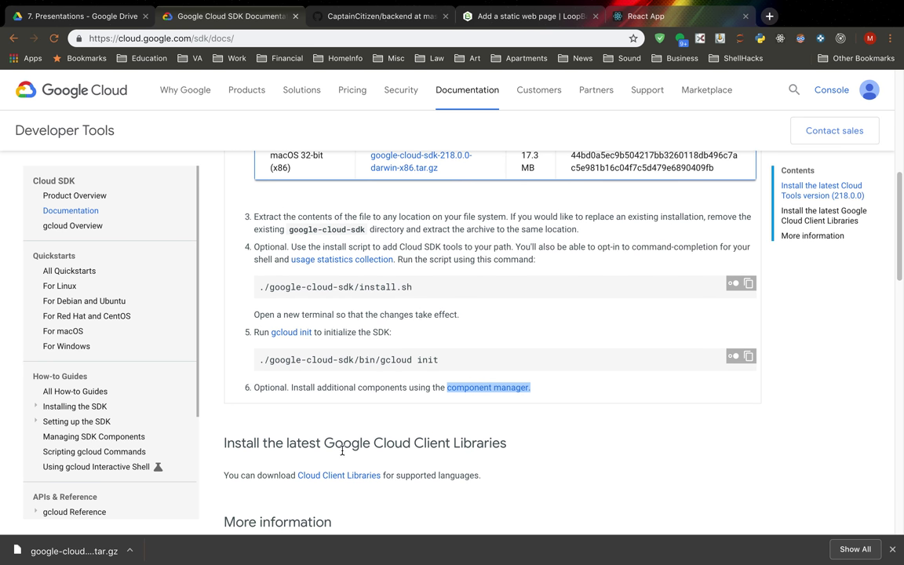
pyautogui.scroll(-6, 412, 444)
pyautogui.scroll(8, 412, 445)
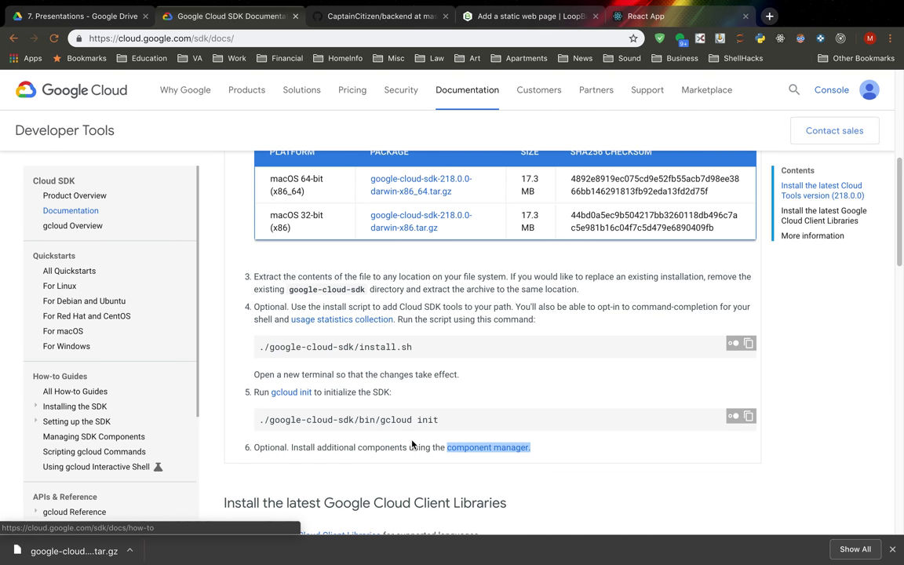
pyautogui.moveTo(439, 420); pyautogui.dragTo(381, 424)
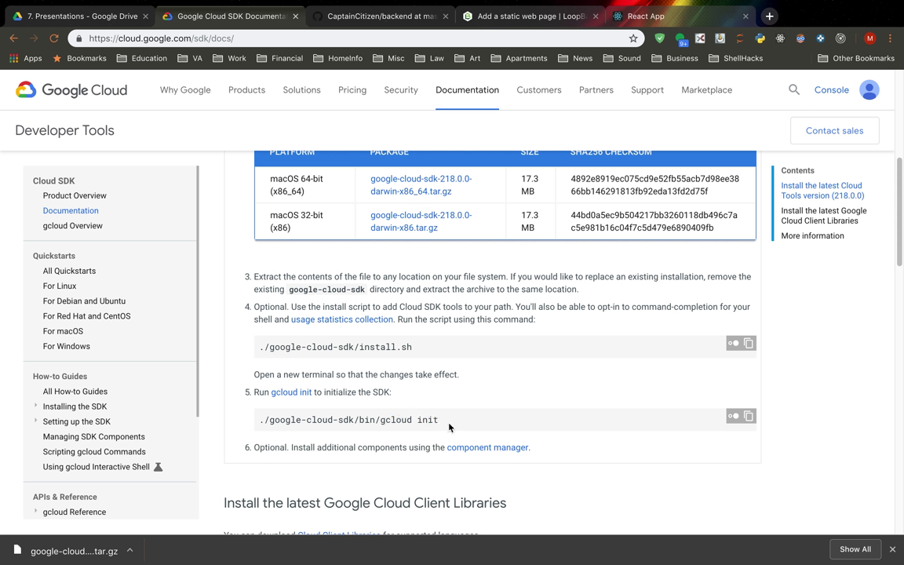
pyautogui.moveTo(439, 420); pyautogui.dragTo(382, 421)
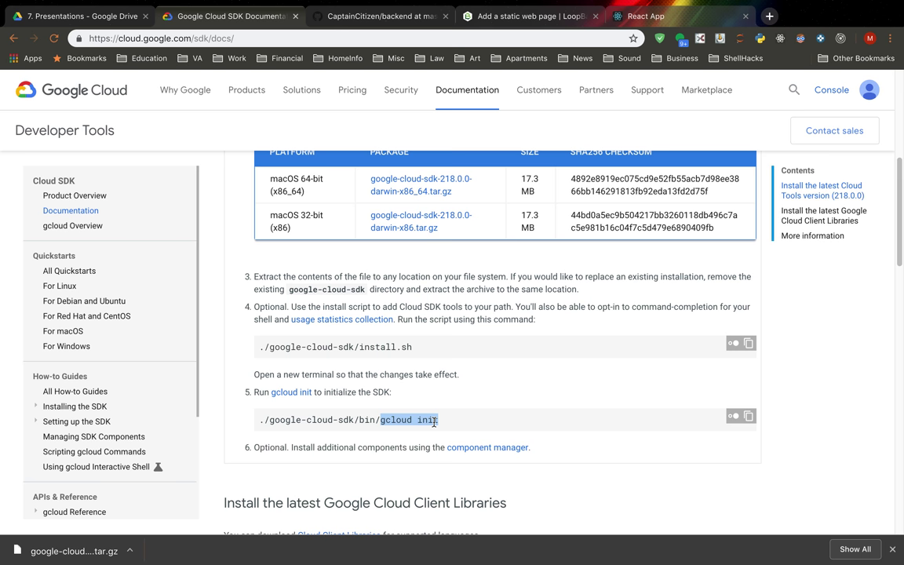
# - Switch back to Terminal and run gcloud init to initialize the SDK
pyautogui.press('super+Tab')
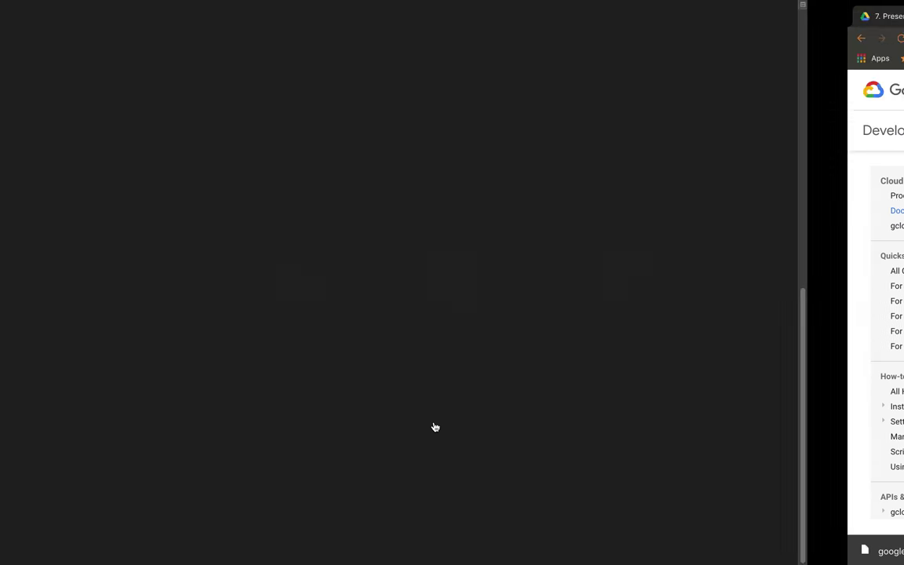
pyautogui.write('gcloud')
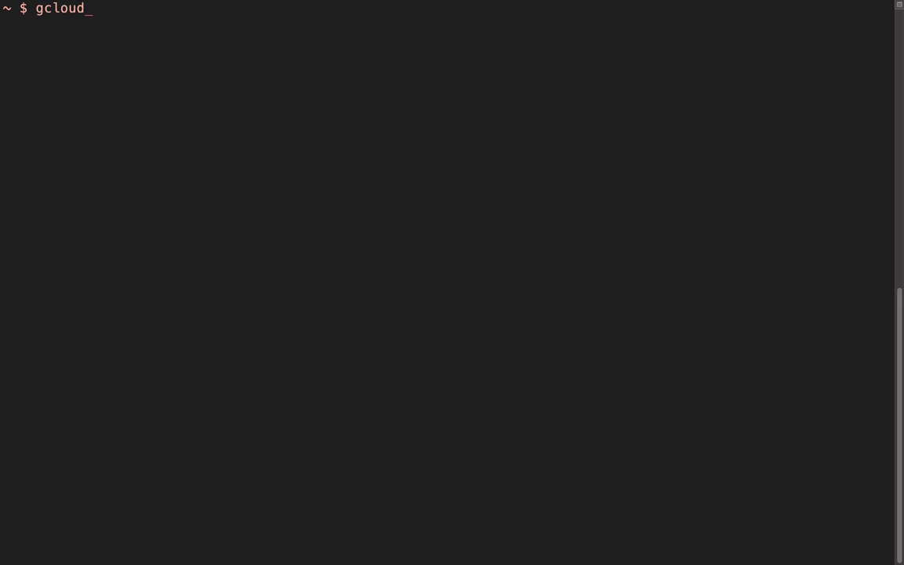
pyautogui.write(' init')
pyautogui.press('Return')
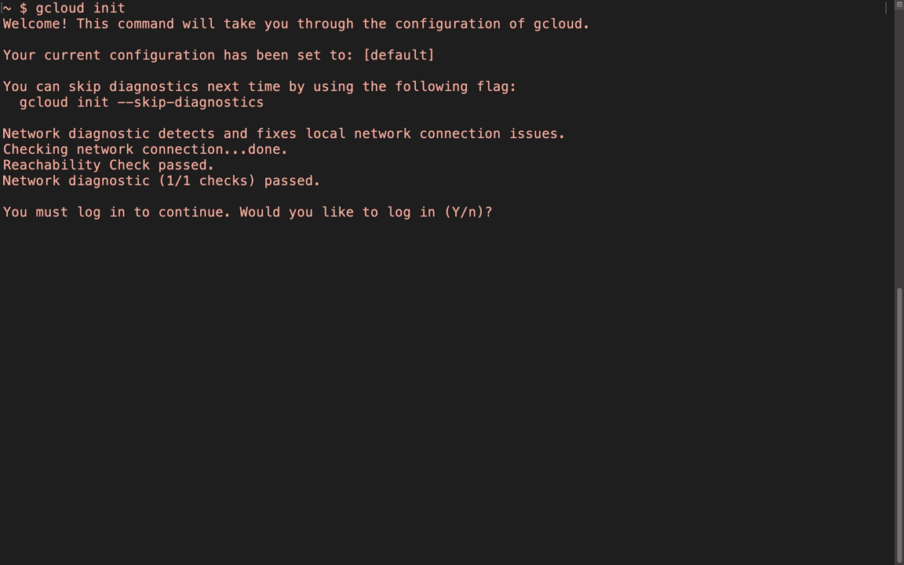
# - Accept the gcloud login prompt, choose the university Google account, and allow Google Cloud SDK to access it
pyautogui.write('y')
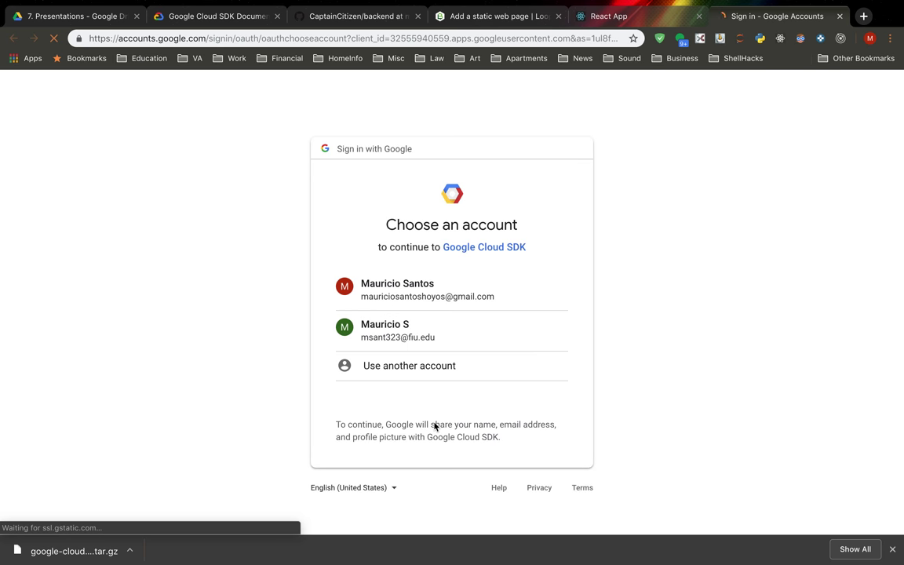
pyautogui.click(390, 332)
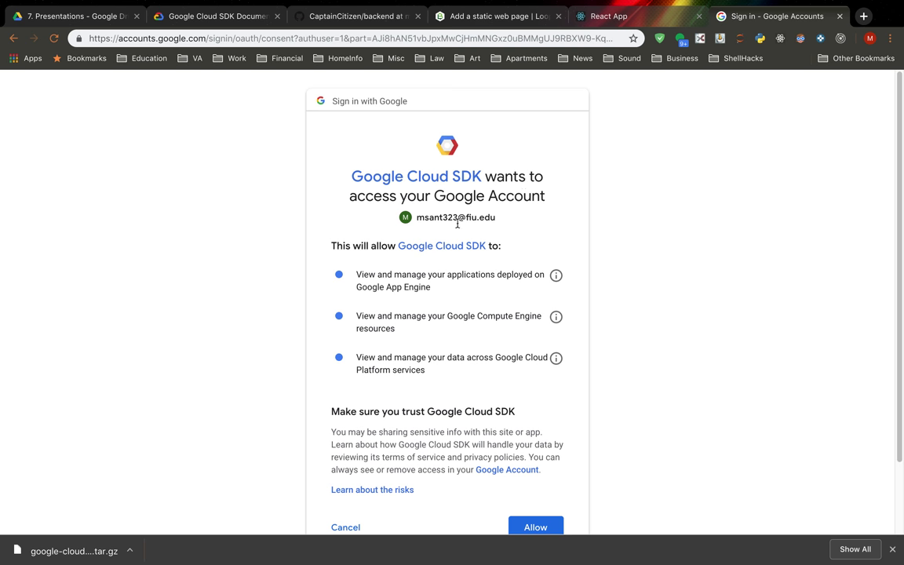
pyautogui.scroll(-1, 494, 236)
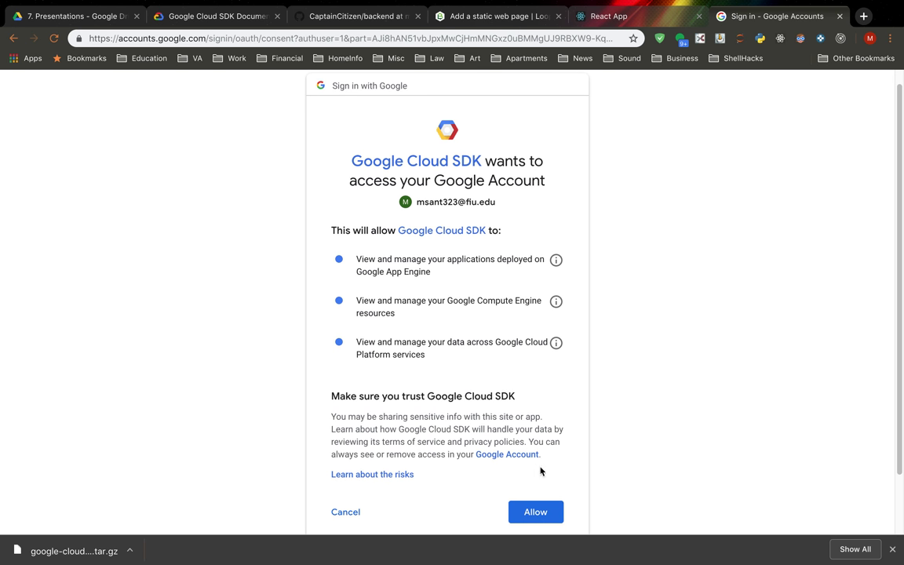
pyautogui.click(537, 511)
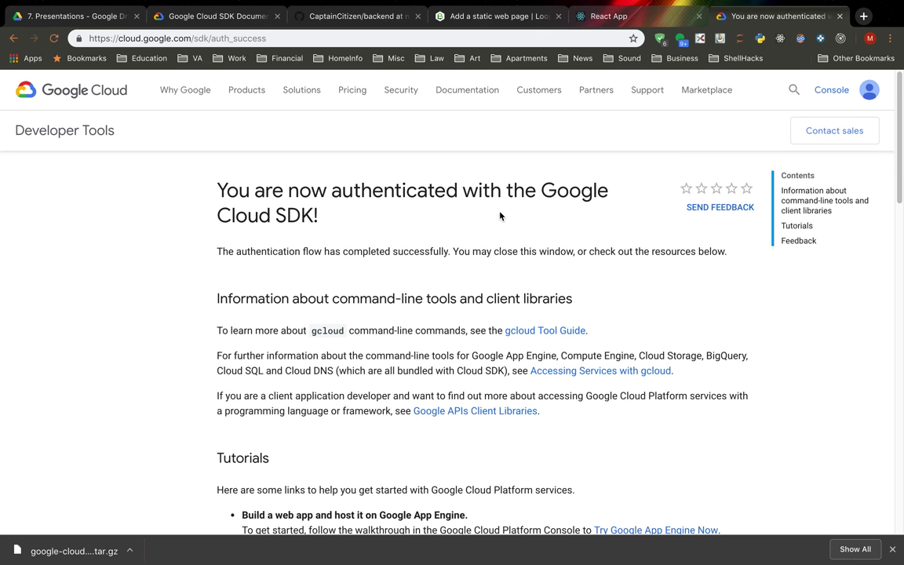
# - Switch back to Terminal and pick option 2, openmenu-216819, as the cloud project to use
pyautogui.press('super+Tab')
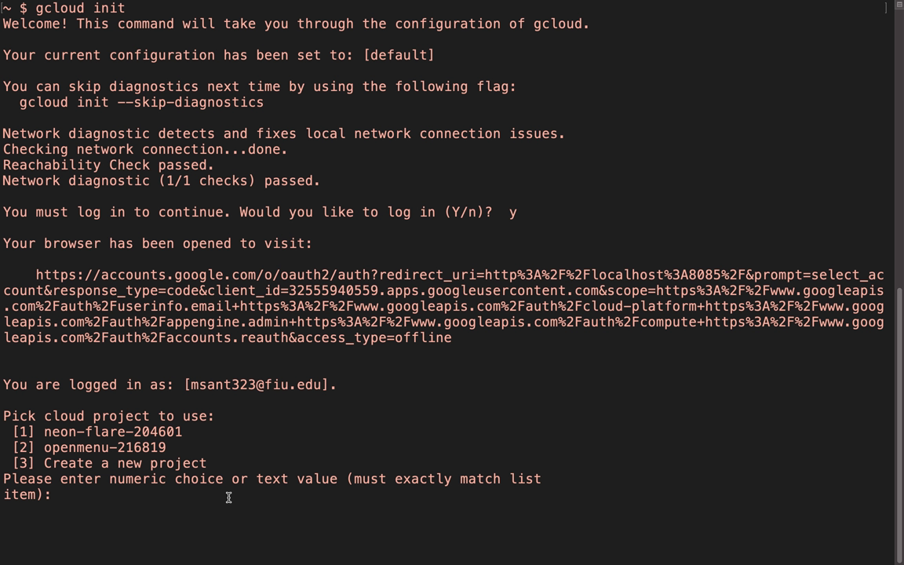
pyautogui.write('2')
pyautogui.press('Return')
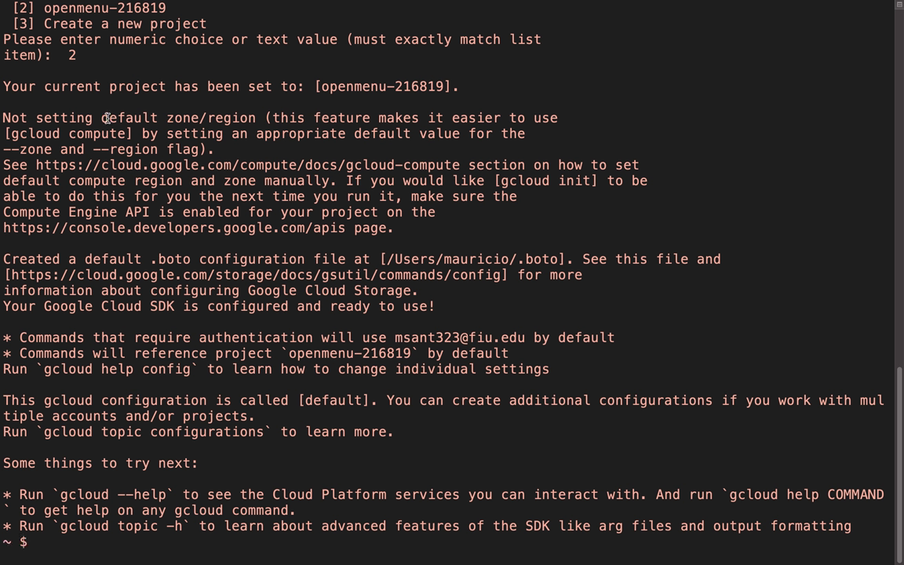
# - Highlight the configured project ID in the output, and clear the Terminal screen with the clear command
pyautogui.moveTo(320, 86); pyautogui.dragTo(442, 82)
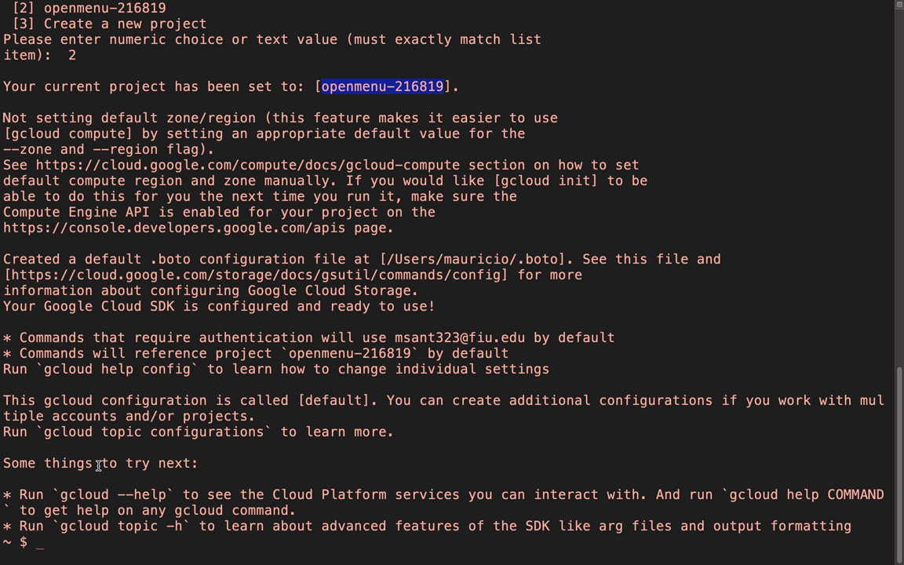
pyautogui.click(120, 537)
pyautogui.write('clear')
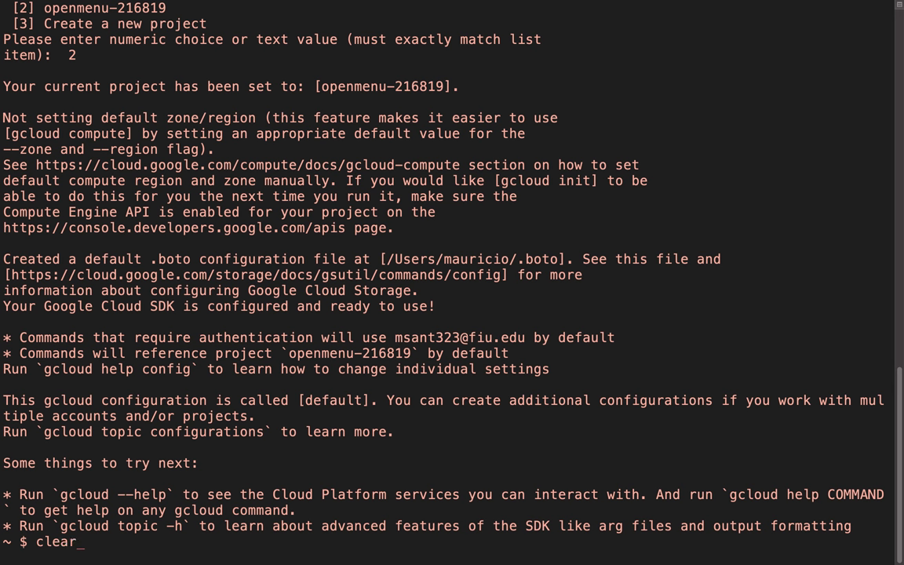
pyautogui.press('Return')
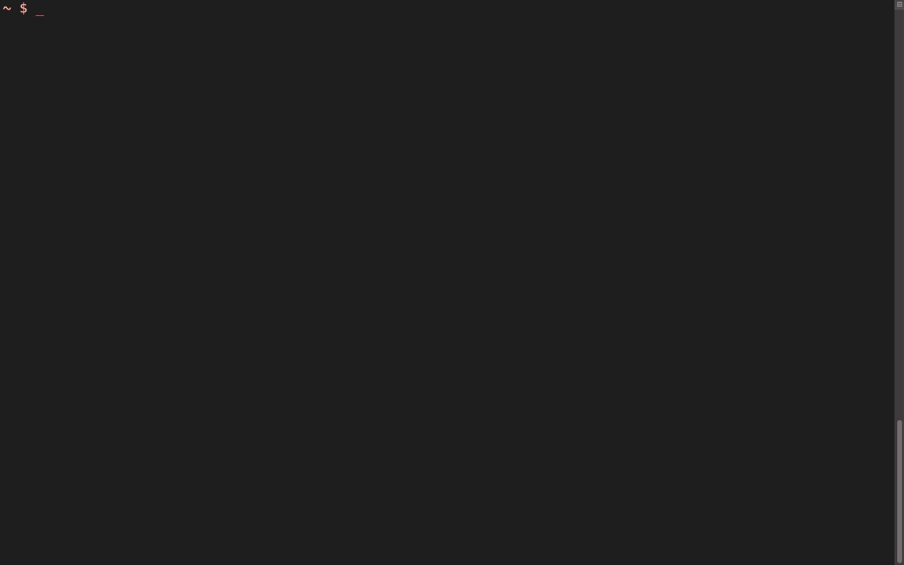
# - Switch to Finder, close the google-cloud-sdk window, and bring the wd_OpenMenu project's integrated terminal in Visual Studio Code into focus
pyautogui.press('super+Tab')
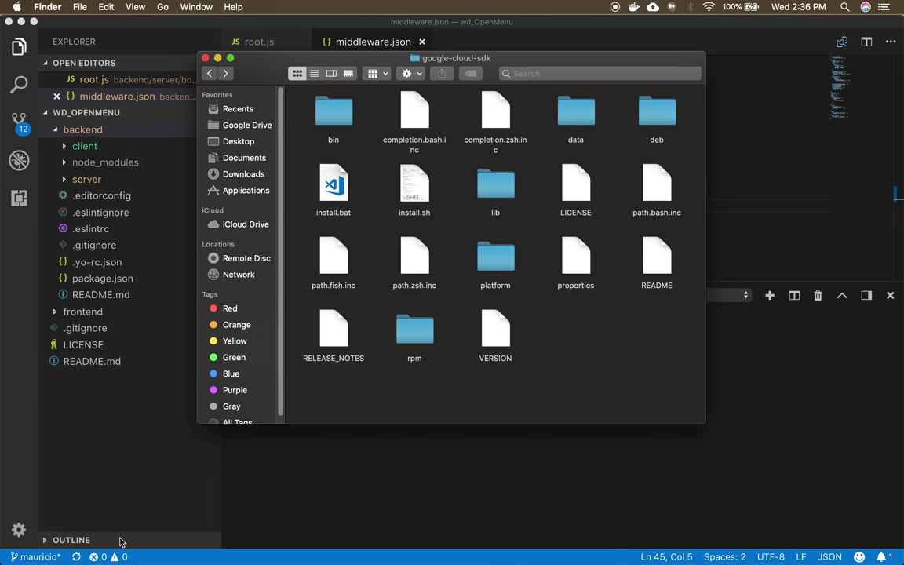
pyautogui.click(204, 60)
pyautogui.click(465, 411)
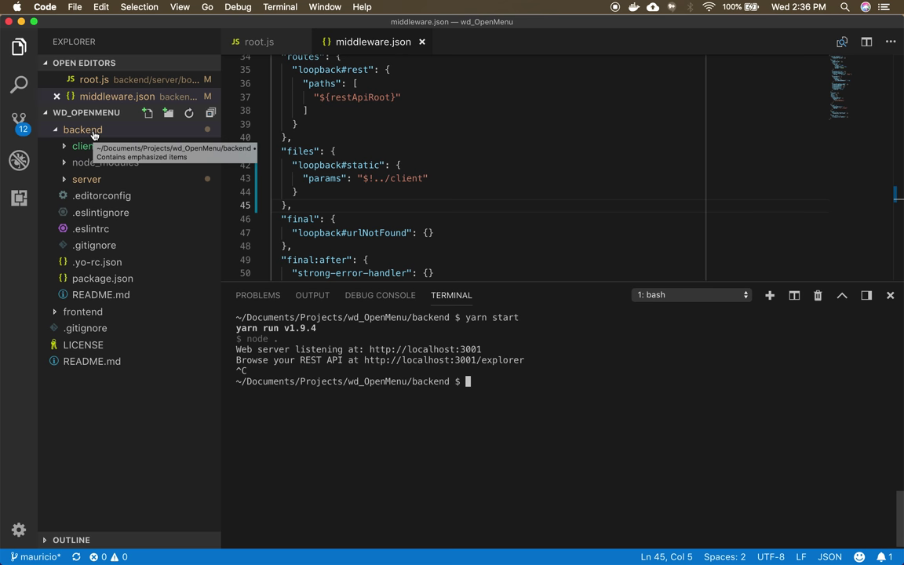
# - Switch to Chrome, skim the Cloud SDK documentation, and go back to the Hosting a static website guide
pyautogui.hotkey('ctrl', 'Right')
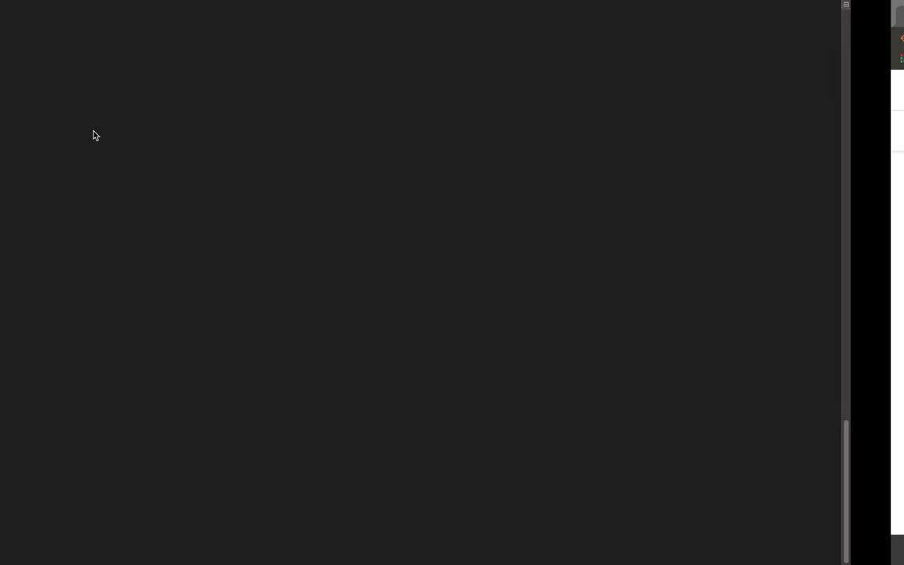
pyautogui.hotkey('ctrl', 'Right')
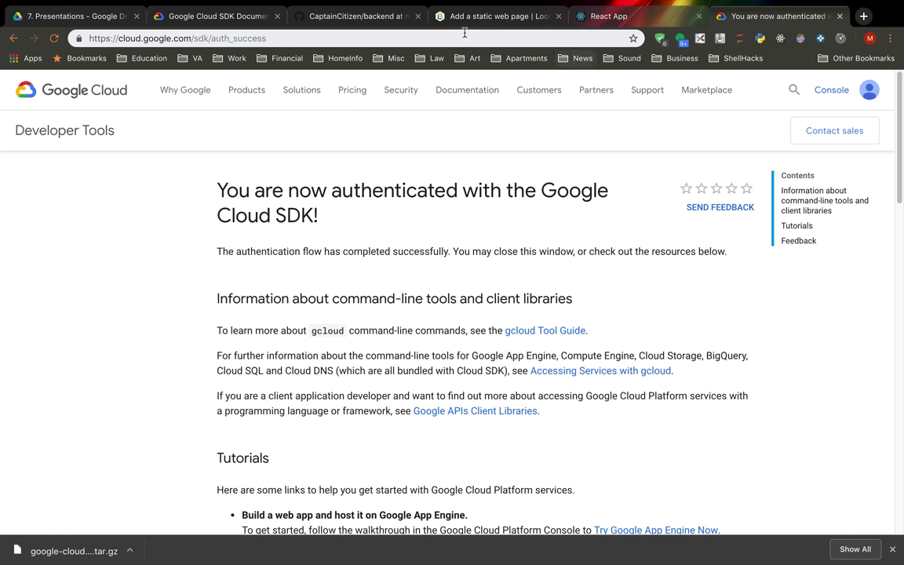
pyautogui.click(210, 17)
pyautogui.scroll(-2, 353, 257)
pyautogui.scroll(-3, 392, 299)
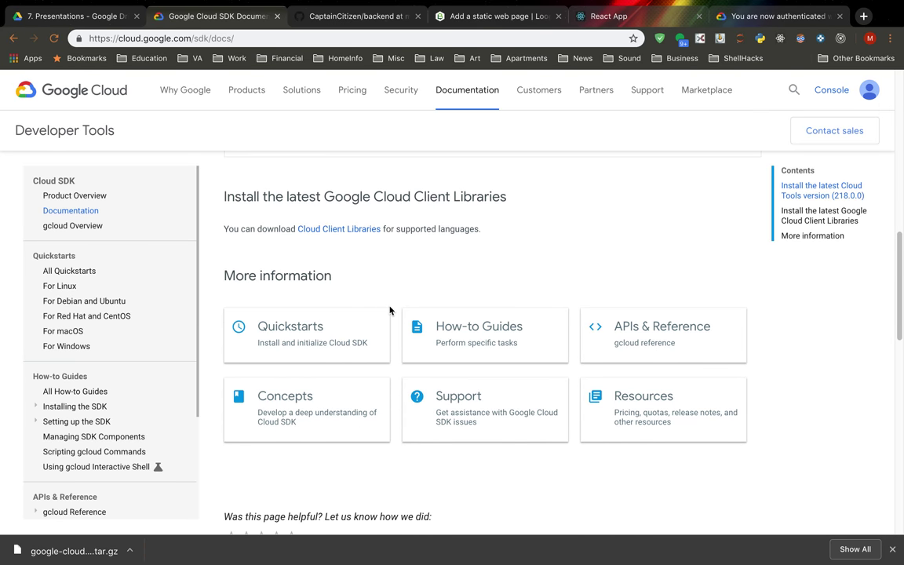
pyautogui.scroll(2, 389, 308)
pyautogui.scroll(7, 390, 310)
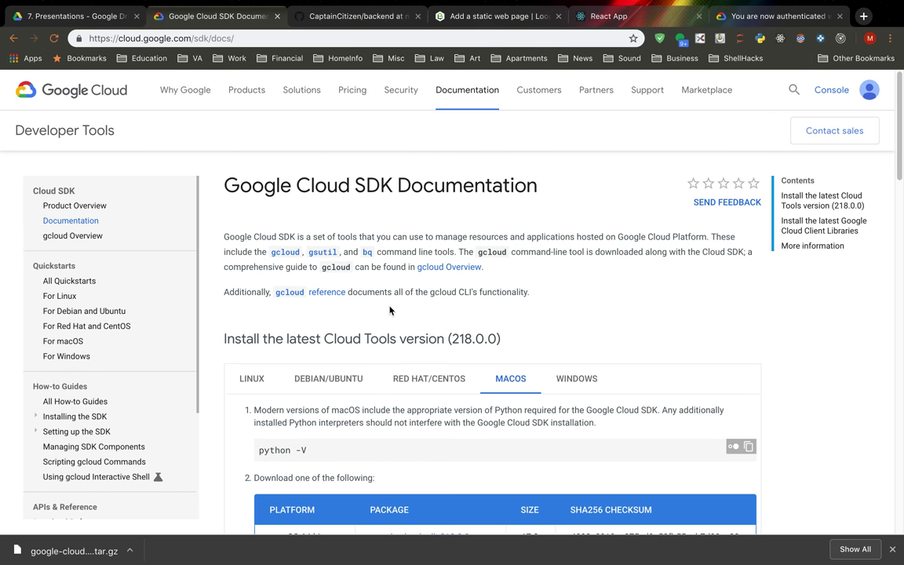
pyautogui.click(14, 38)
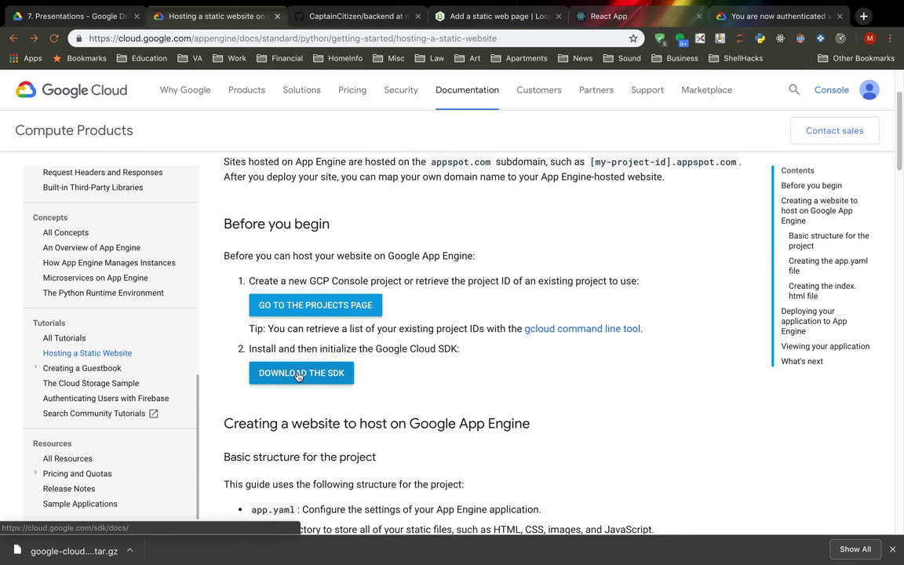
# - Review the guide's basic project structure, highlighting app.yaml and the www/ directory with its contents
pyautogui.scroll(-3, 337, 345)
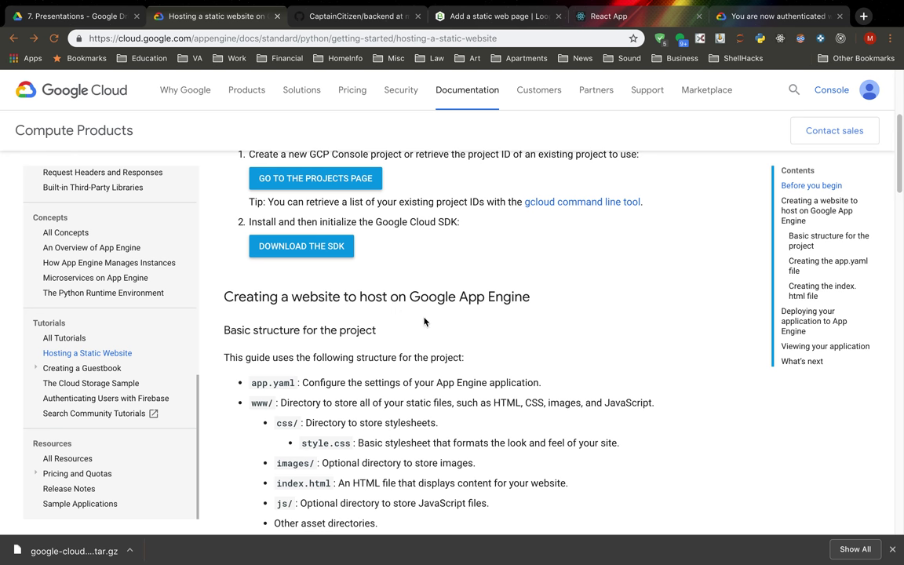
pyautogui.scroll(-2, 245, 299)
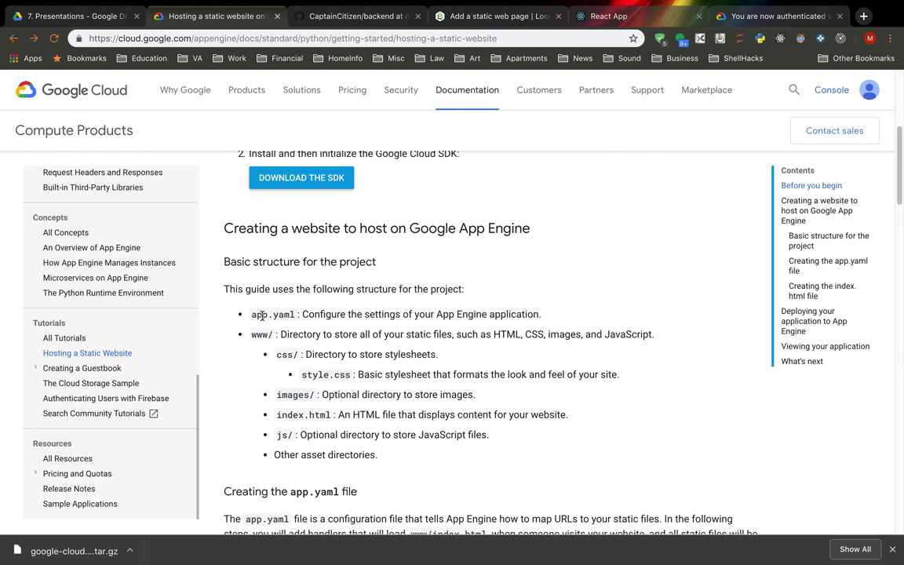
pyautogui.moveTo(252, 316); pyautogui.dragTo(295, 313)
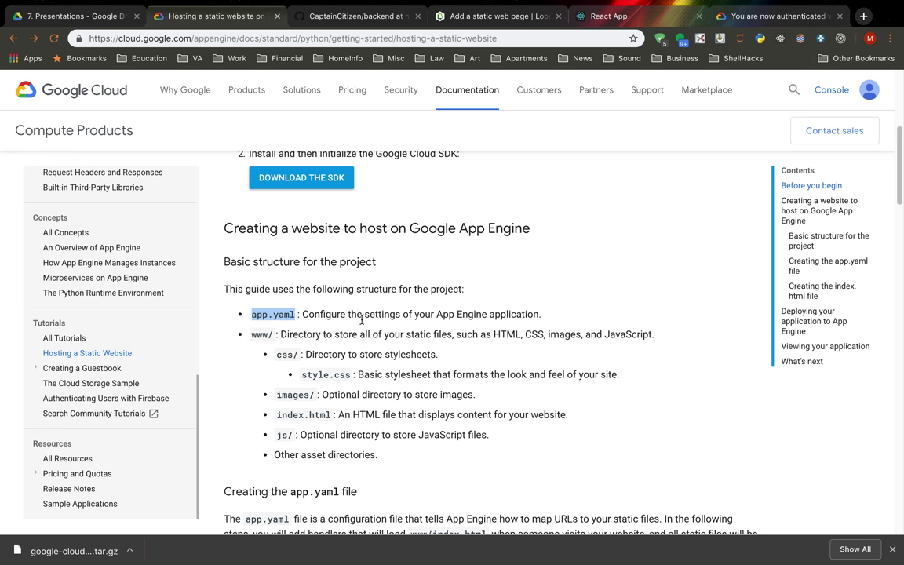
pyautogui.scroll(-1, 531, 316)
pyautogui.scroll(-1, 530, 315)
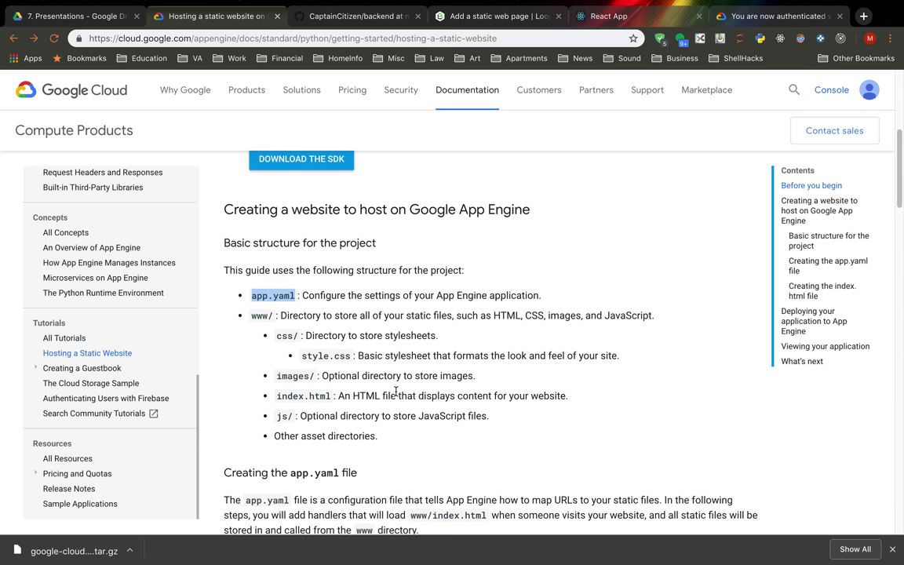
pyautogui.moveTo(381, 437); pyautogui.dragTo(272, 318)
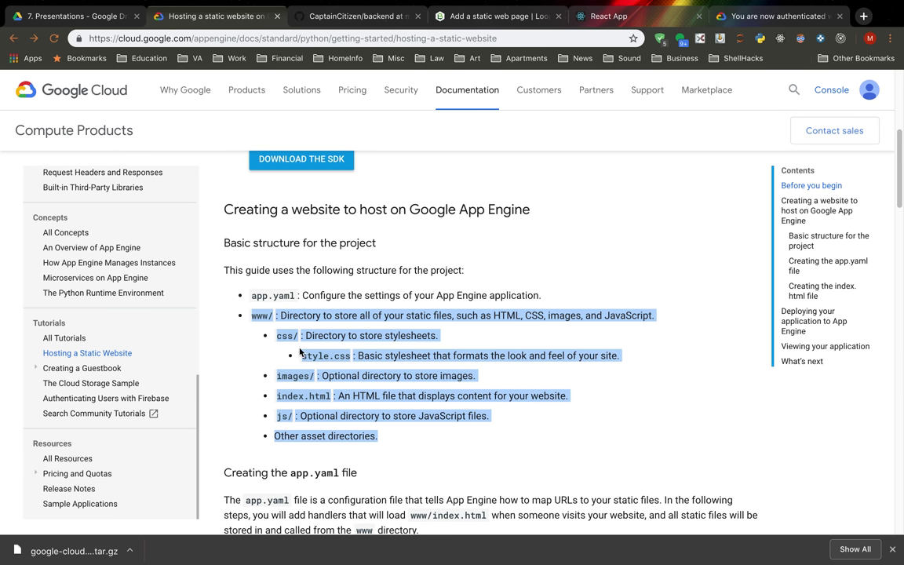
pyautogui.scroll(-2, 321, 358)
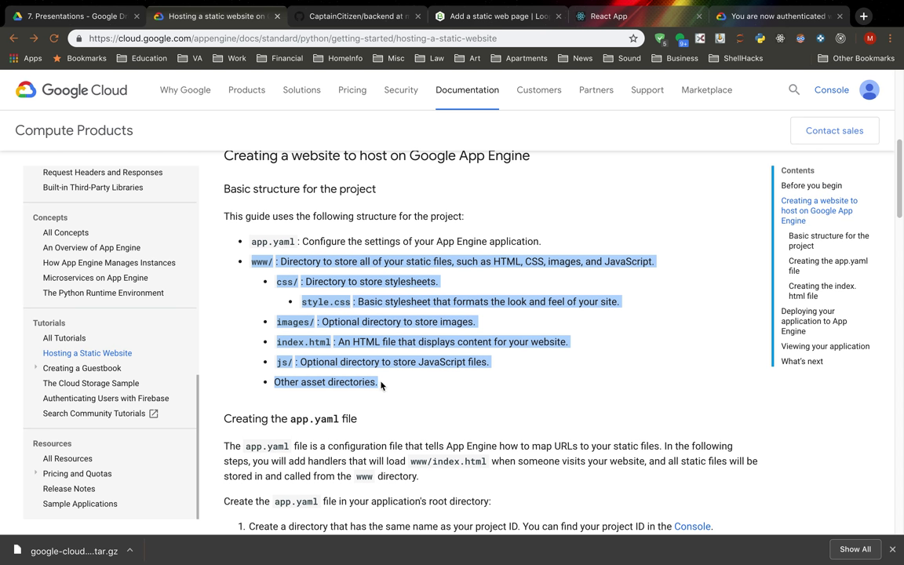
pyautogui.click(343, 343)
pyautogui.moveTo(379, 383); pyautogui.dragTo(246, 267)
pyautogui.scroll(-3, 368, 365)
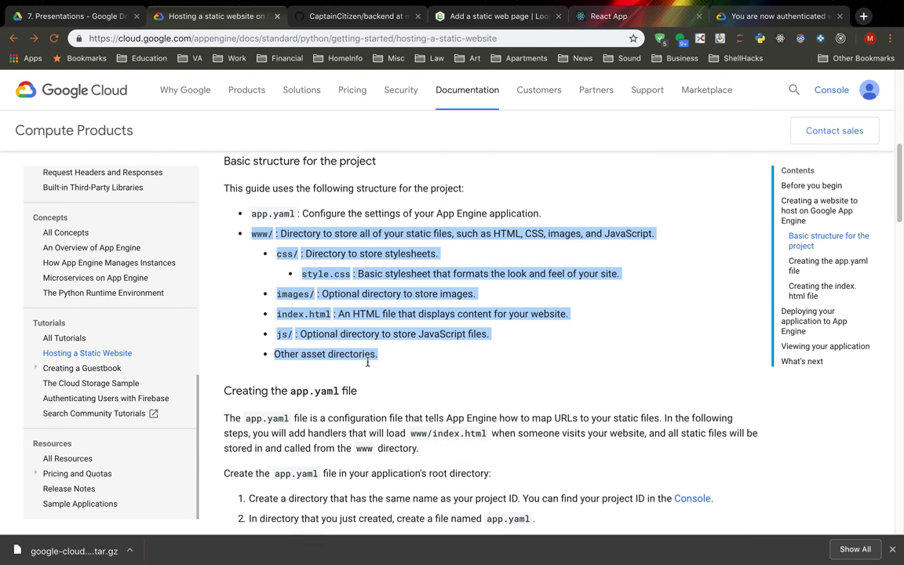
# - Review the app.yaml creation and App Engine deployment instructions, highlighting the gcloud app deploy command and the app.yaml file name
pyautogui.scroll(-1, 322, 327)
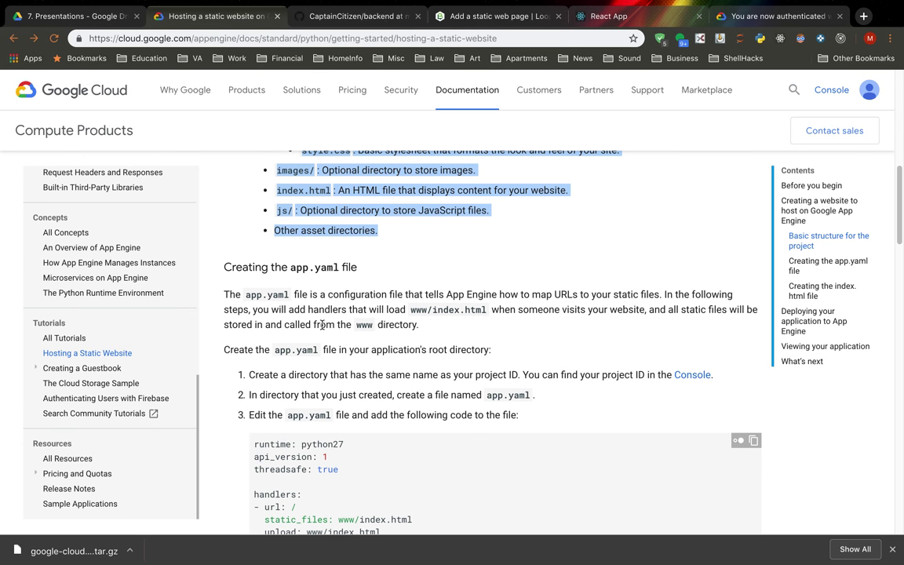
pyautogui.scroll(-1, 322, 324)
pyautogui.scroll(-3, 322, 325)
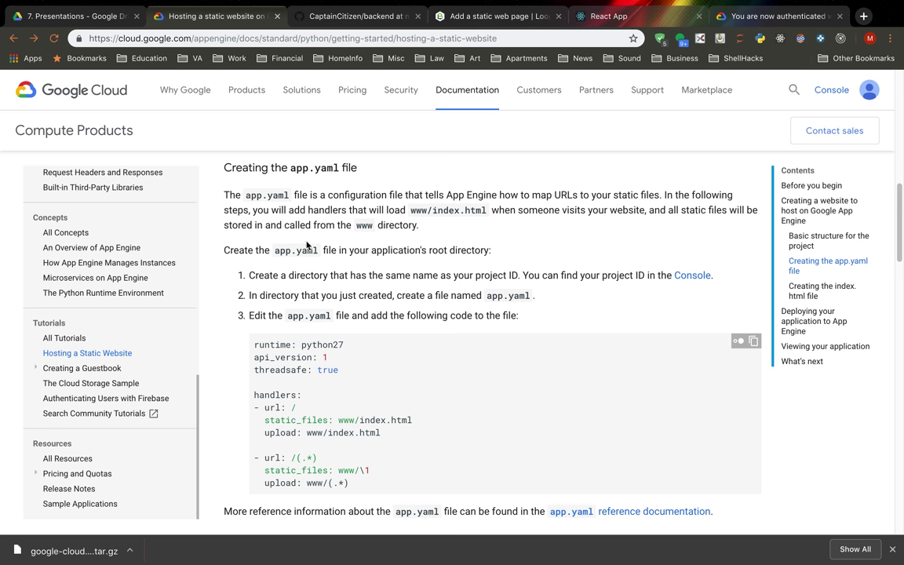
pyautogui.scroll(-2, 306, 241)
pyautogui.scroll(-6, 306, 241)
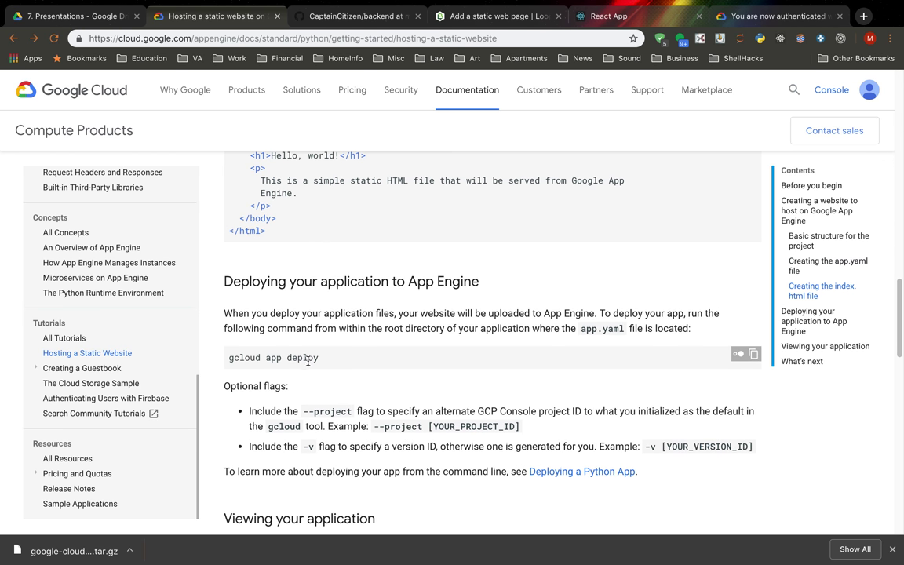
pyautogui.moveTo(319, 358); pyautogui.dragTo(226, 364)
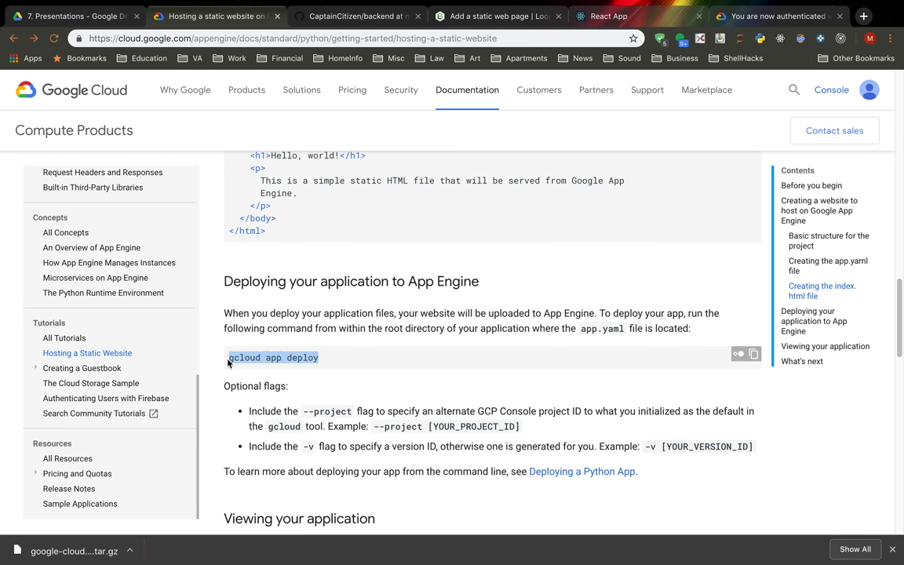
pyautogui.scroll(1, 330, 282)
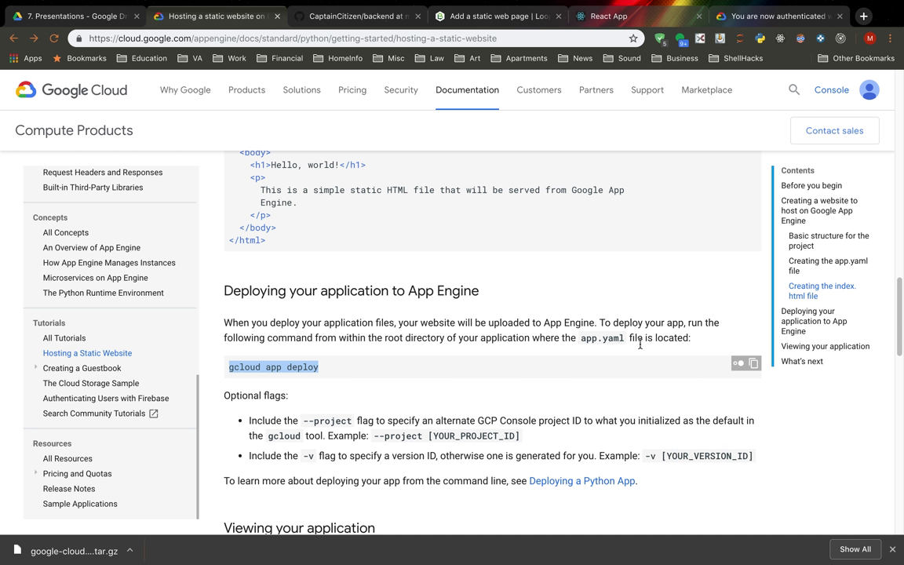
pyautogui.moveTo(581, 339); pyautogui.dragTo(625, 338)
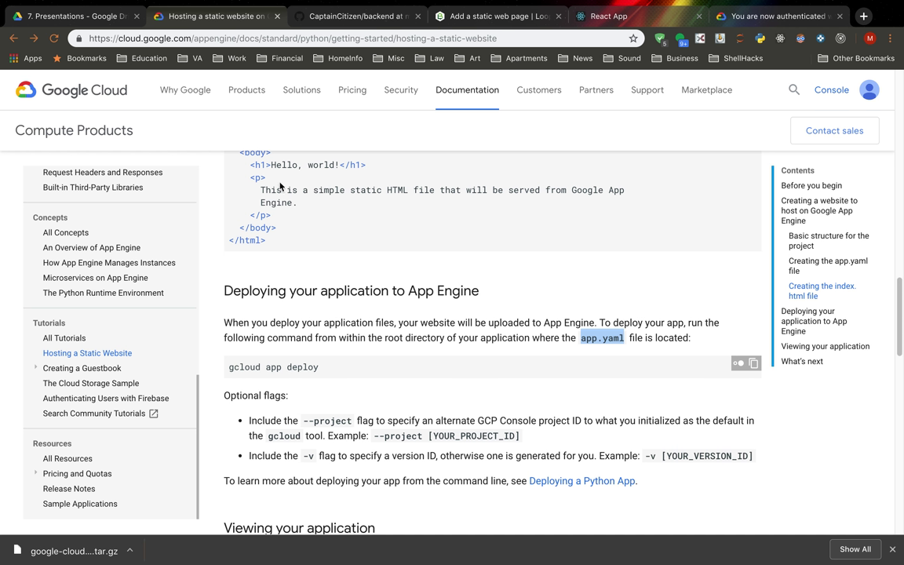
# - Open app.yaml from the CaptainCitizen backend folder on GitHub and highlight its contents and the nodejs runtime value
pyautogui.click(343, 19)
pyautogui.scroll(-2, 221, 383)
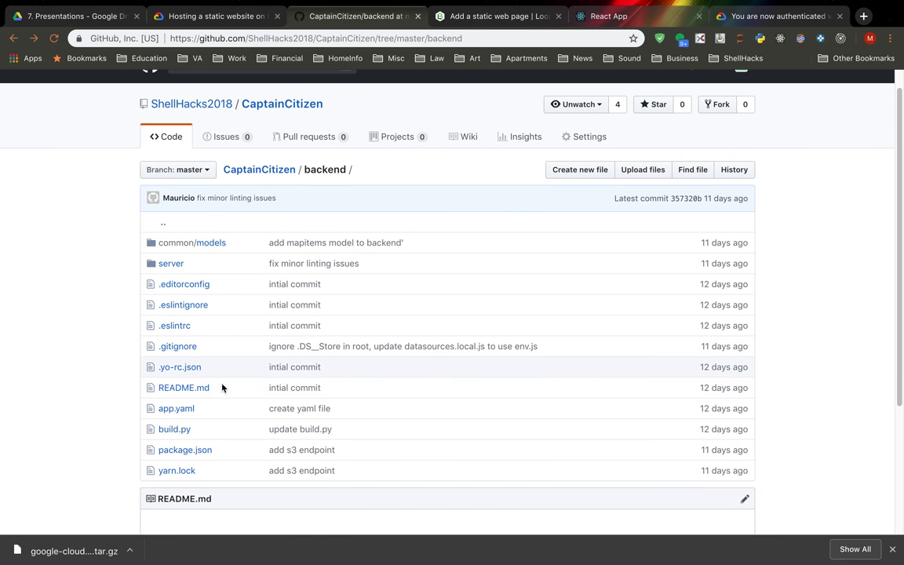
pyautogui.click(165, 411)
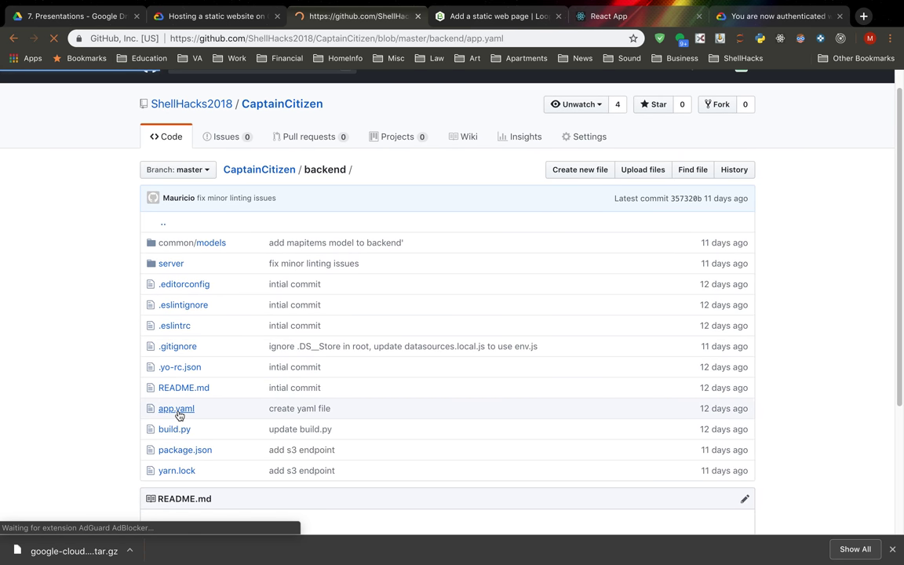
pyautogui.moveTo(207, 307); pyautogui.dragTo(184, 297)
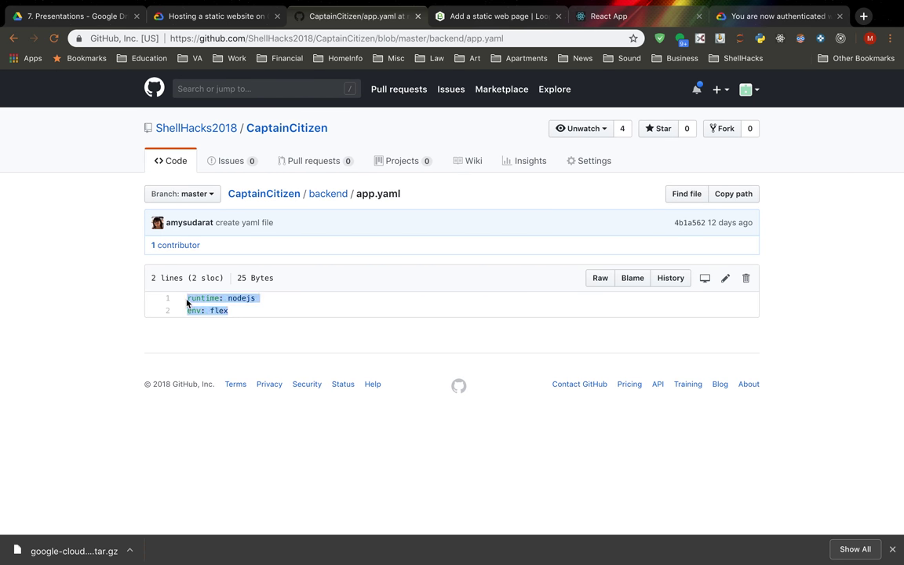
pyautogui.doubleClick(241, 298)
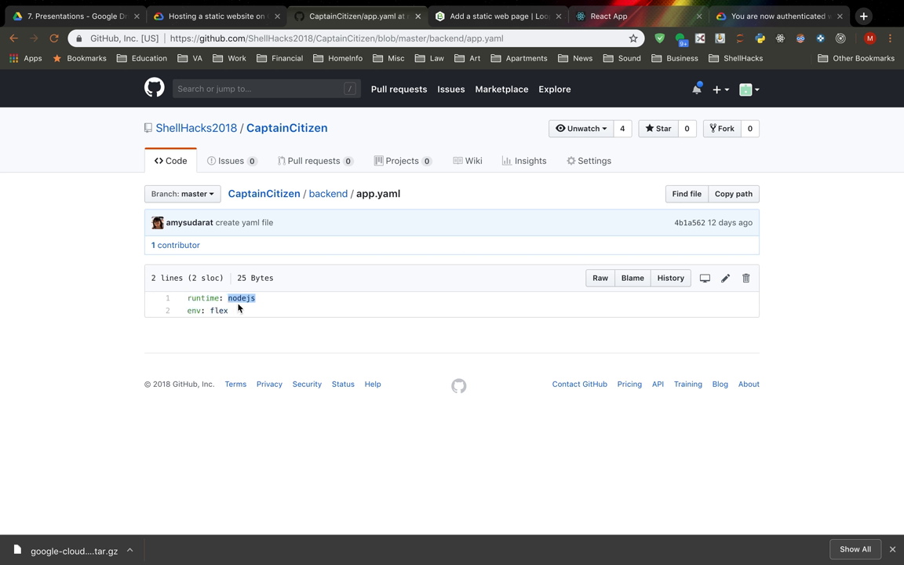
# - Copy the lines "runtime: nodejs" and "env: flex" from app.yaml and switch to Visual Studio Code
pyautogui.moveTo(227, 311); pyautogui.dragTo(179, 300)
pyautogui.press('super+c')
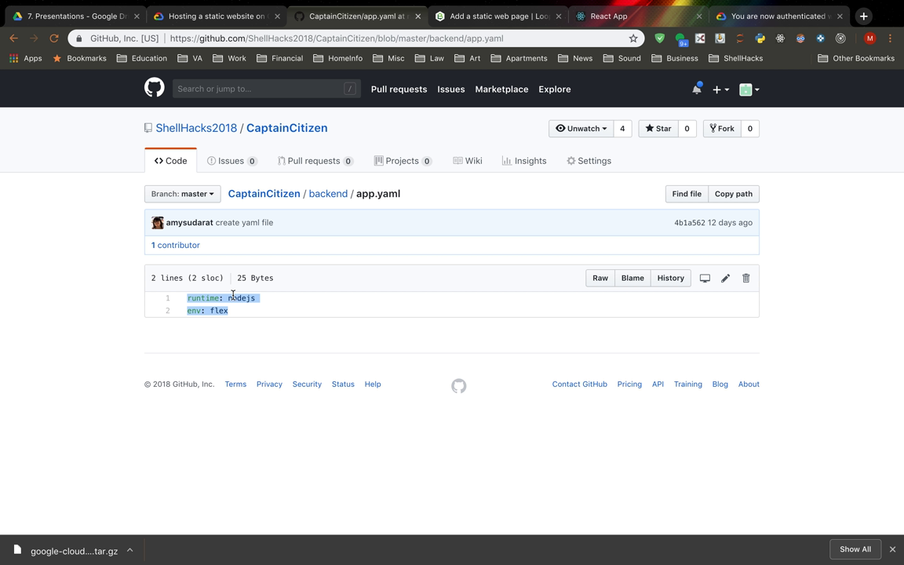
pyautogui.press('super+Tab')
pyautogui.press('super+Tab')
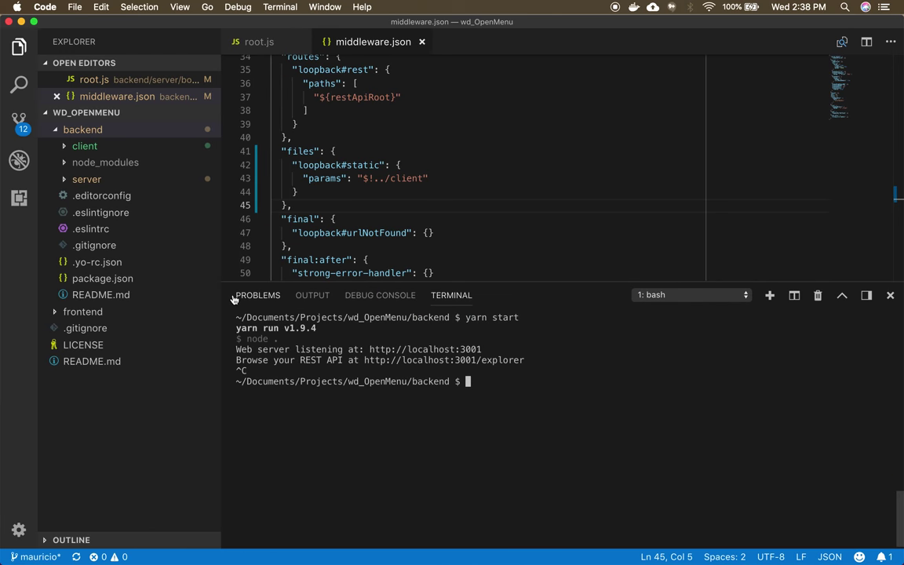
# - Create app.yaml in the backend folder and paste the lines "runtime: nodejs" and "env: flex" into it
pyautogui.rightClick(96, 131)
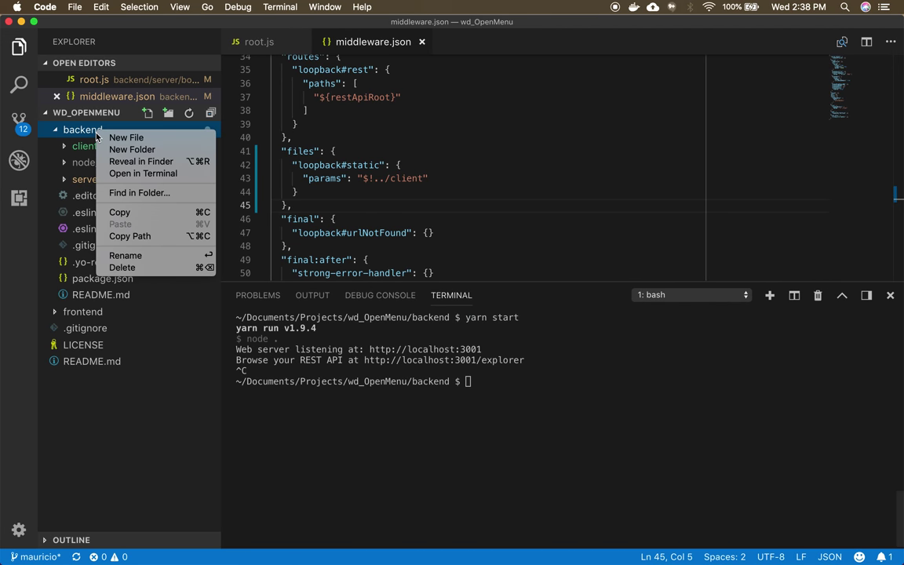
pyautogui.click(122, 138)
pyautogui.write('app.yaml')
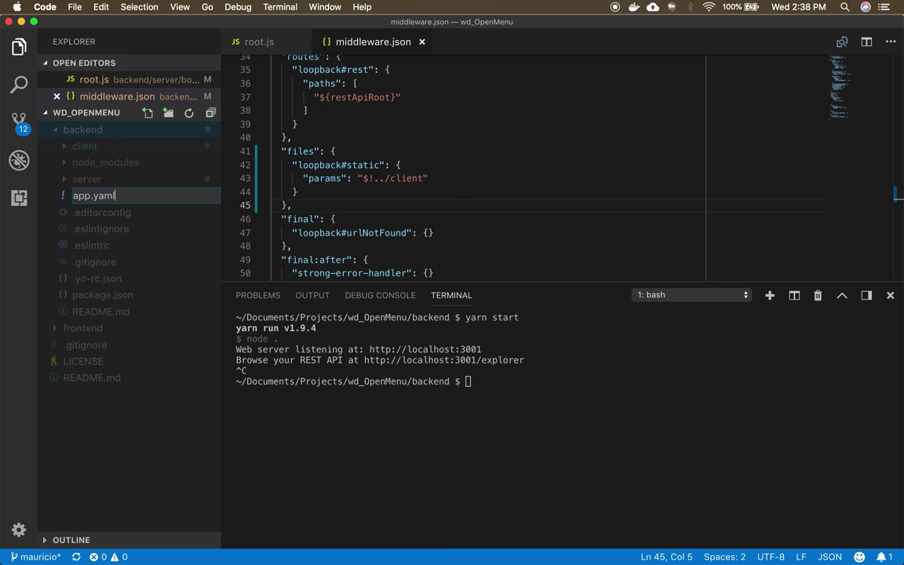
pyautogui.press('Return')
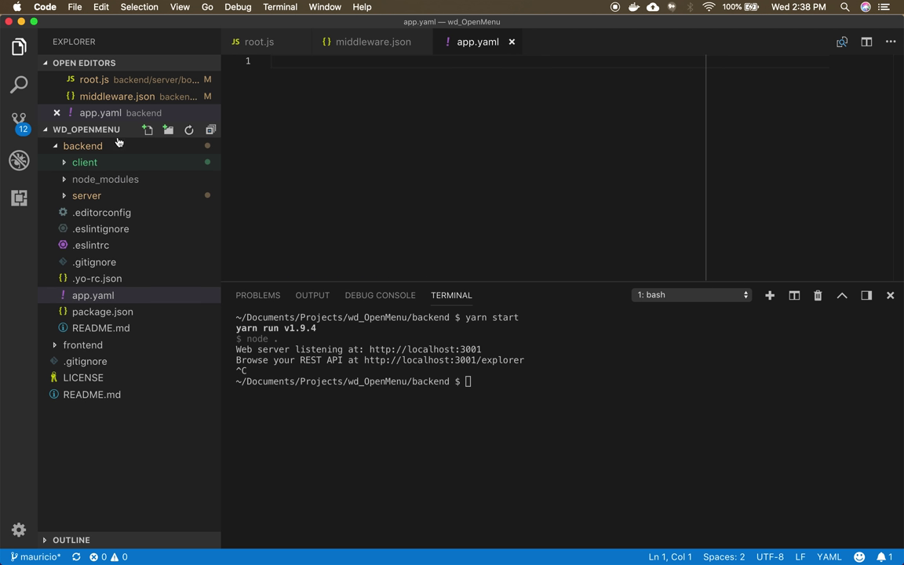
pyautogui.press('super+v')
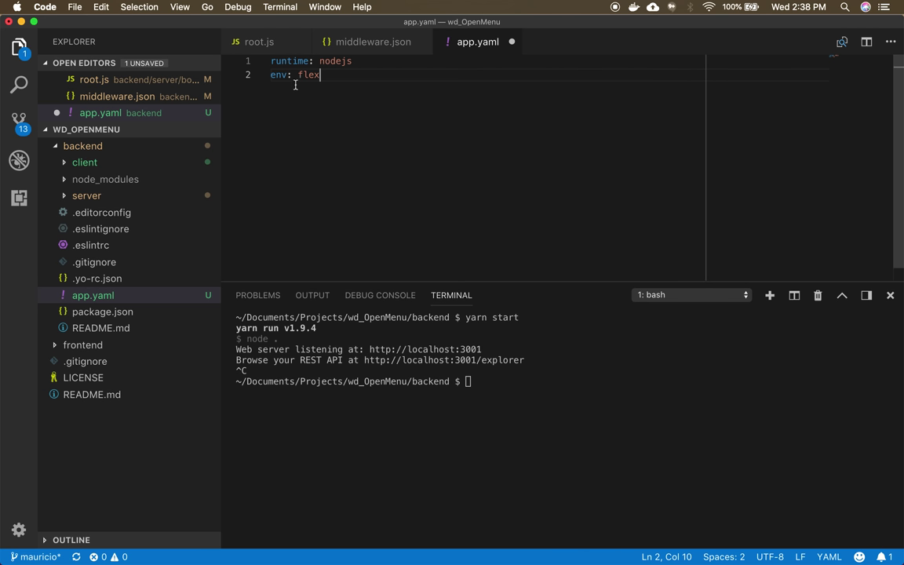
# - Highlight the nodejs value, the env key and the flex value in app.yaml, and save the file
pyautogui.doubleClick(334, 62)
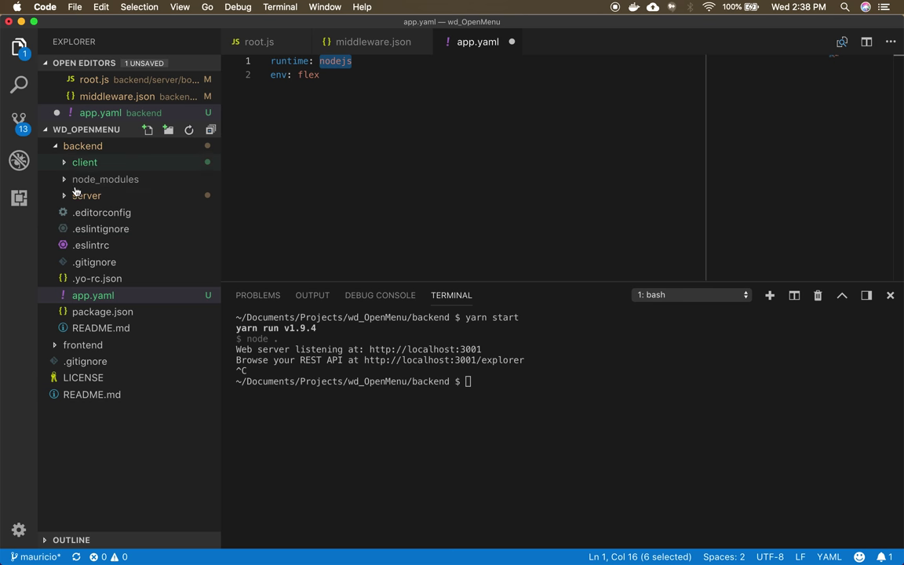
pyautogui.doubleClick(308, 75)
pyautogui.press('Right')
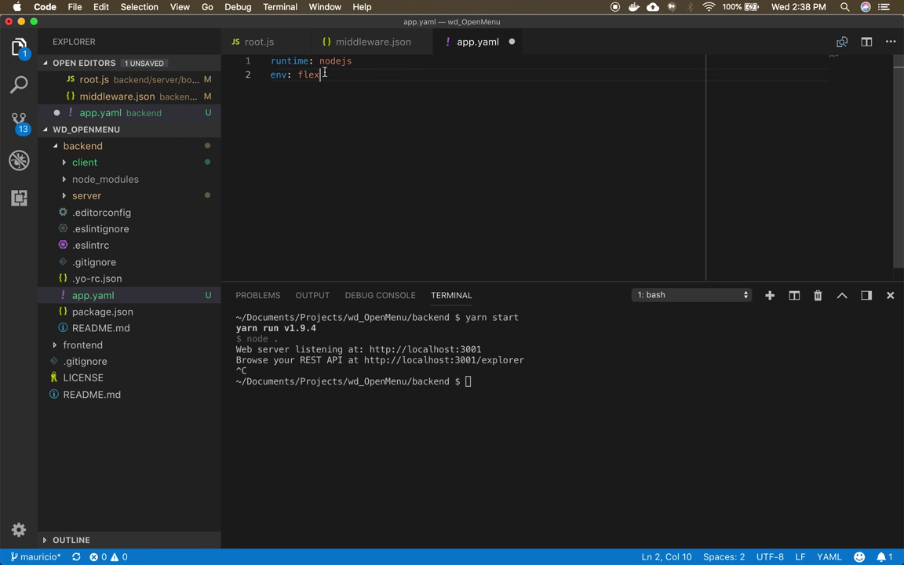
pyautogui.doubleClick(278, 75)
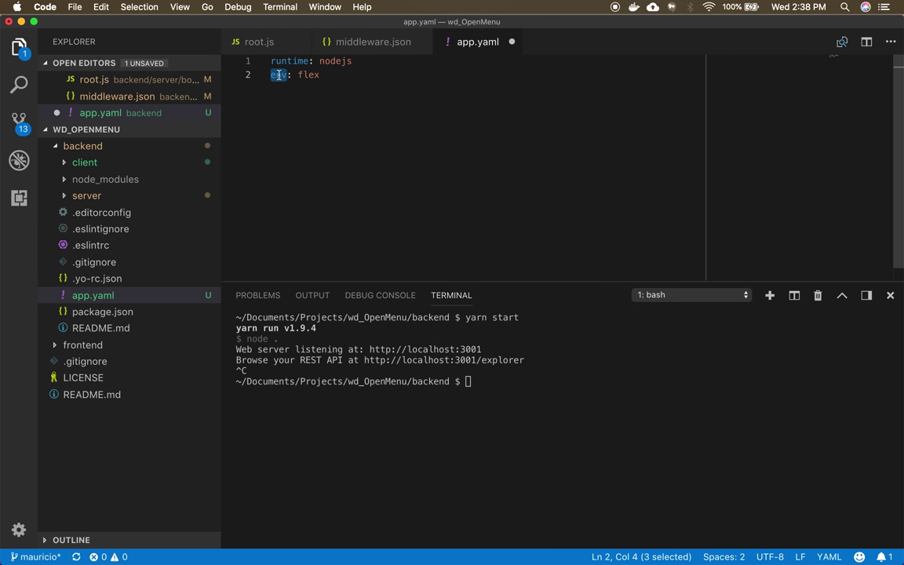
pyautogui.doubleClick(310, 73)
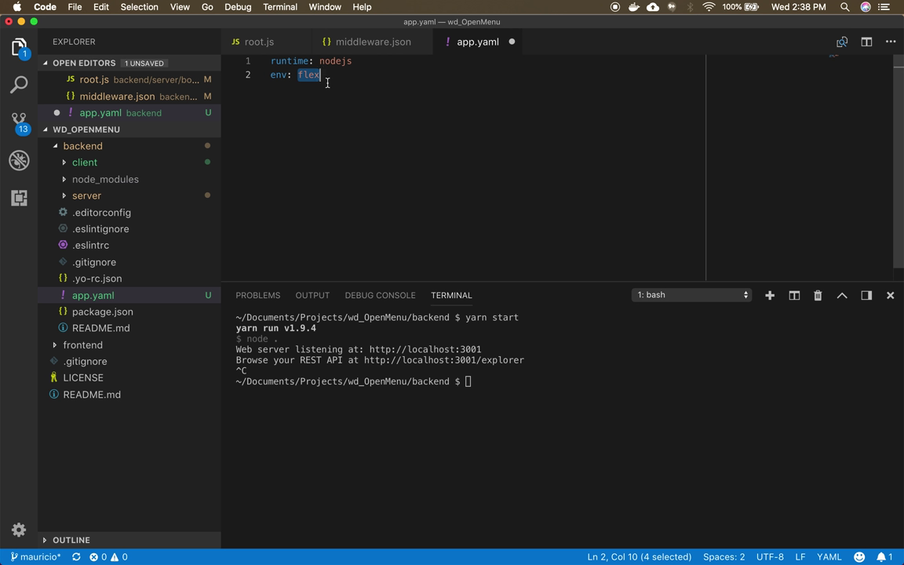
pyautogui.press('super+s')
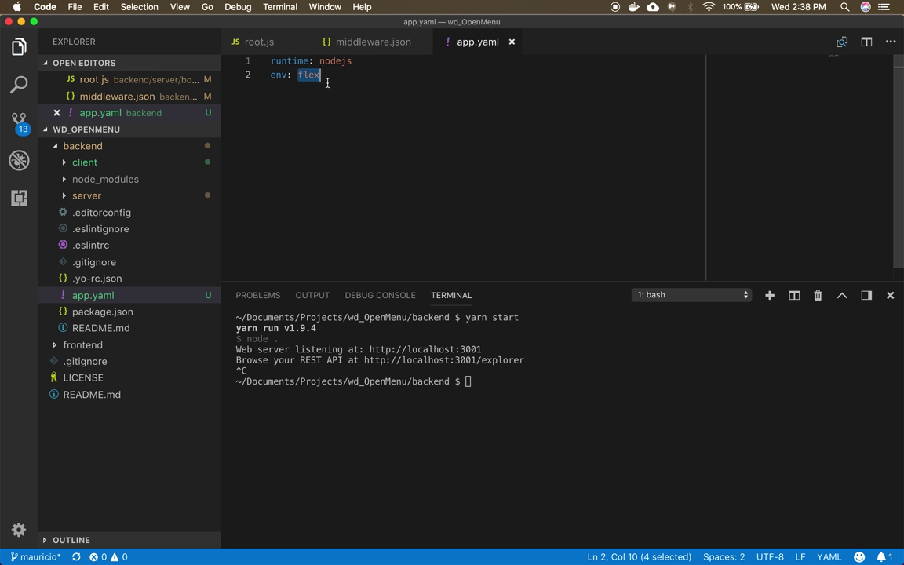
# - Run gcloud in the terminal to check whether the command is available
pyautogui.click(506, 398)
pyautogui.write('gcloud')
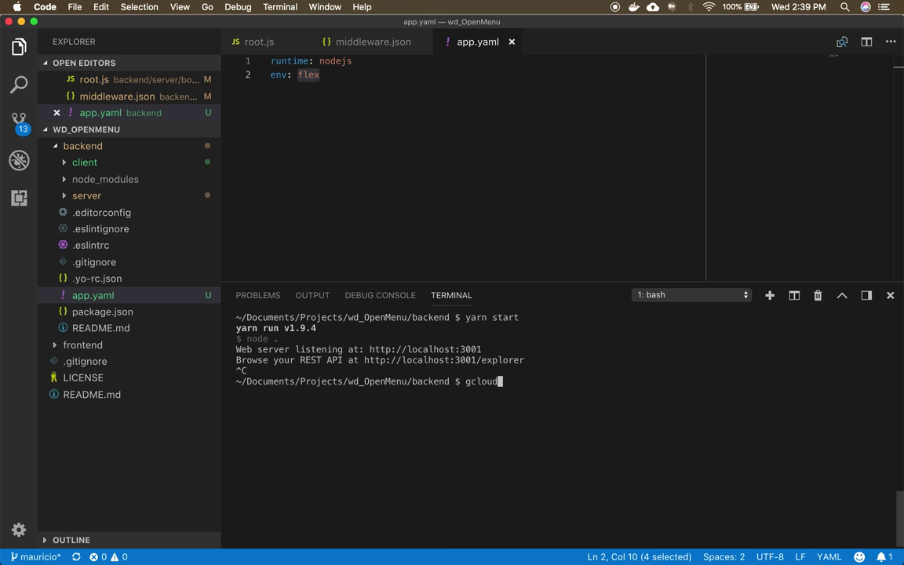
pyautogui.press('Return')
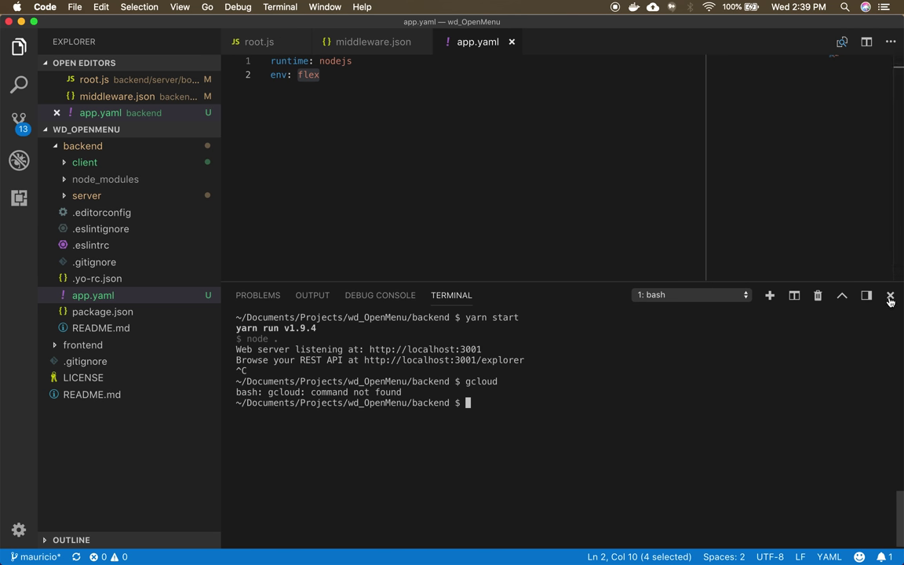
# - Minimize the current window, relaunch Visual Studio Code and open the wd_OpenMenu folder from Projects
pyautogui.press('super+m')
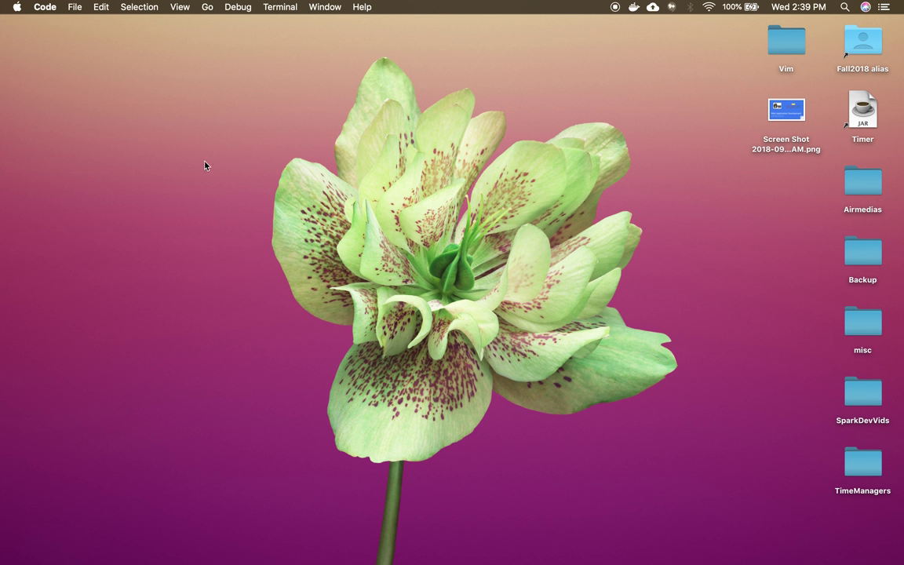
pyautogui.press('super+space')
pyautogui.write('v')
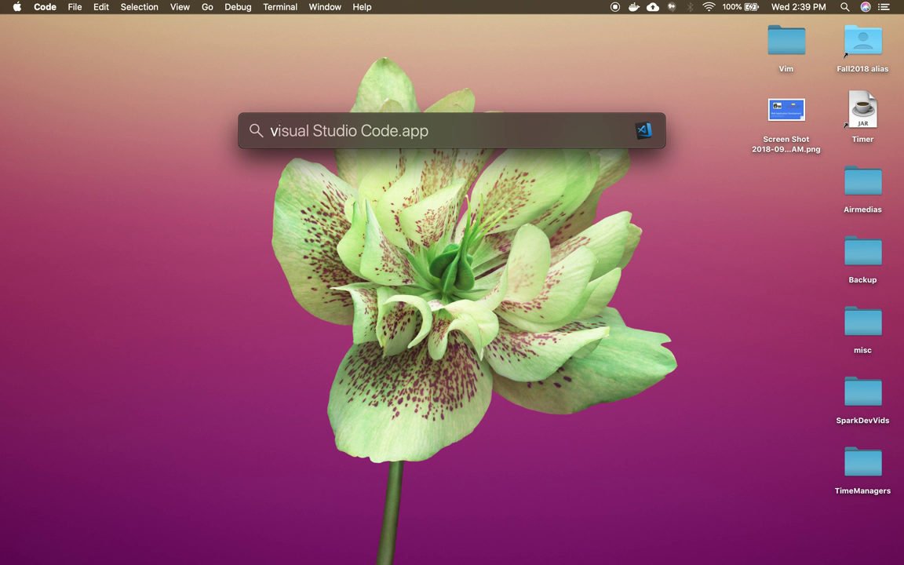
pyautogui.write('isual')
pyautogui.press('Return')
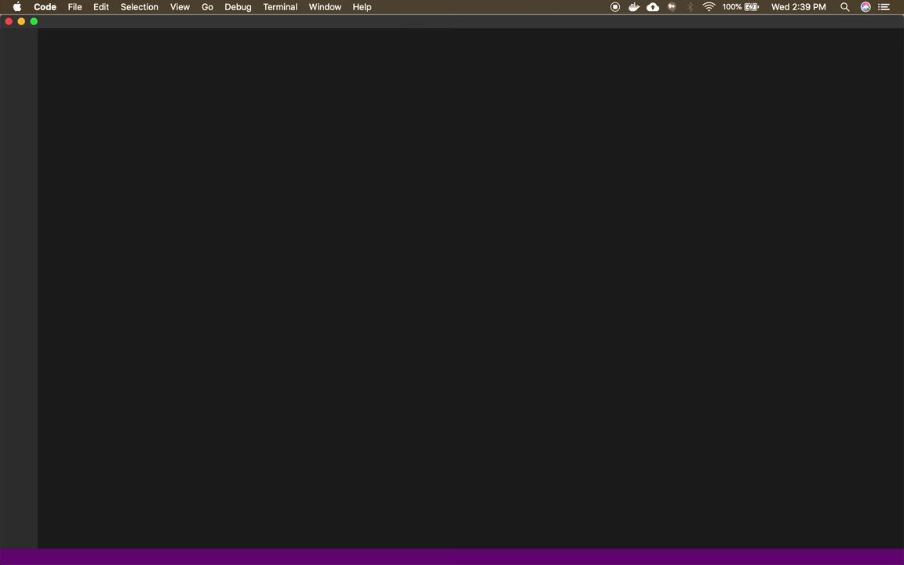
pyautogui.click(116, 43)
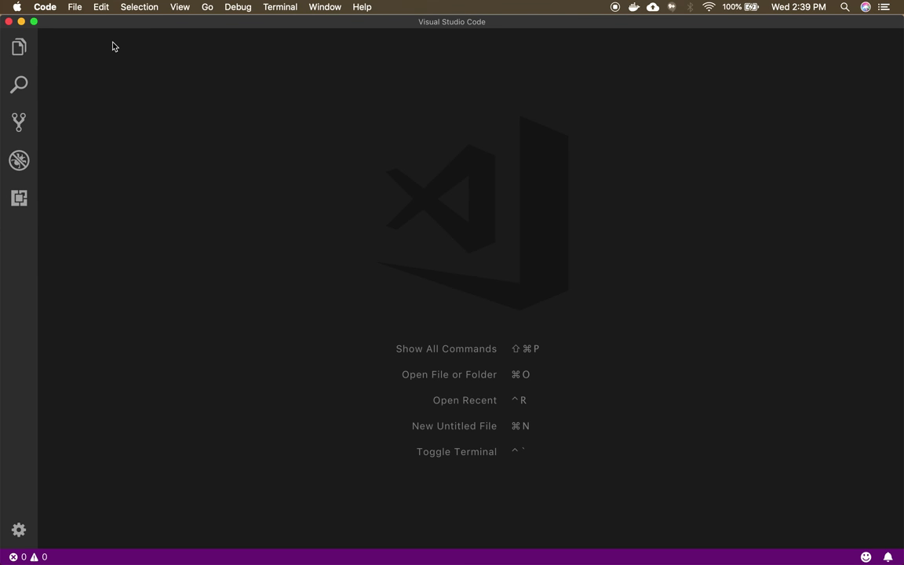
pyautogui.click(19, 46)
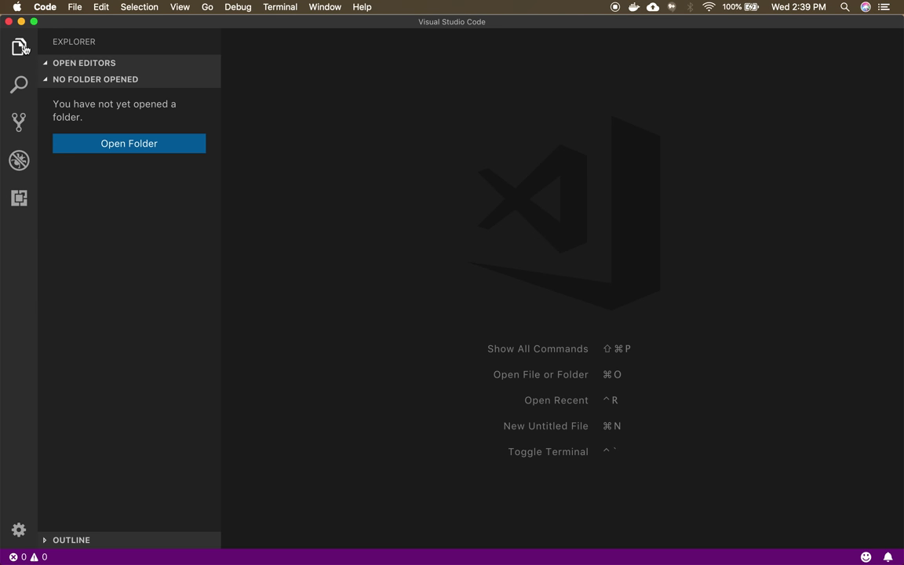
pyautogui.click(103, 144)
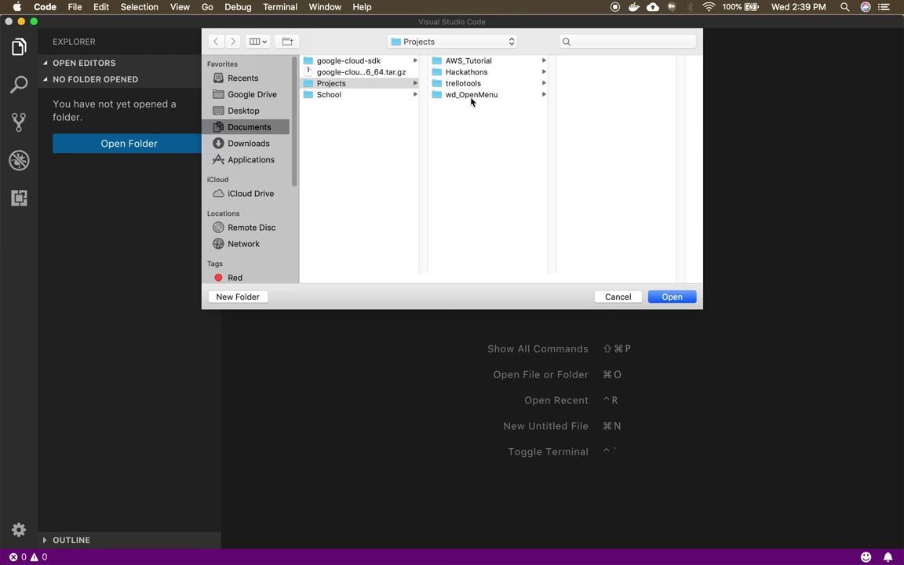
pyautogui.click(471, 95)
pyautogui.click(672, 297)
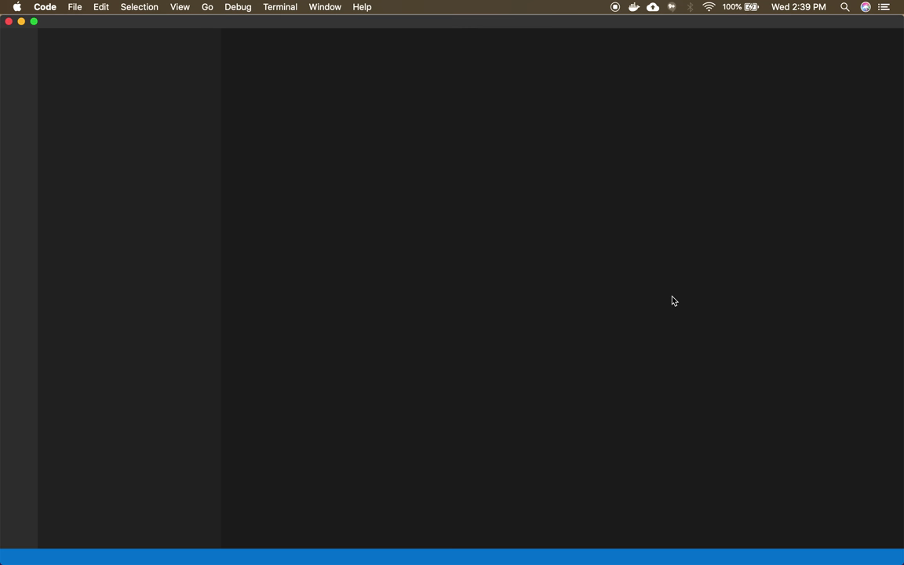
# - Change the terminal's working directory to backend/
pyautogui.click(376, 398)
pyautogui.write('cd backend/')
pyautogui.press('Return')
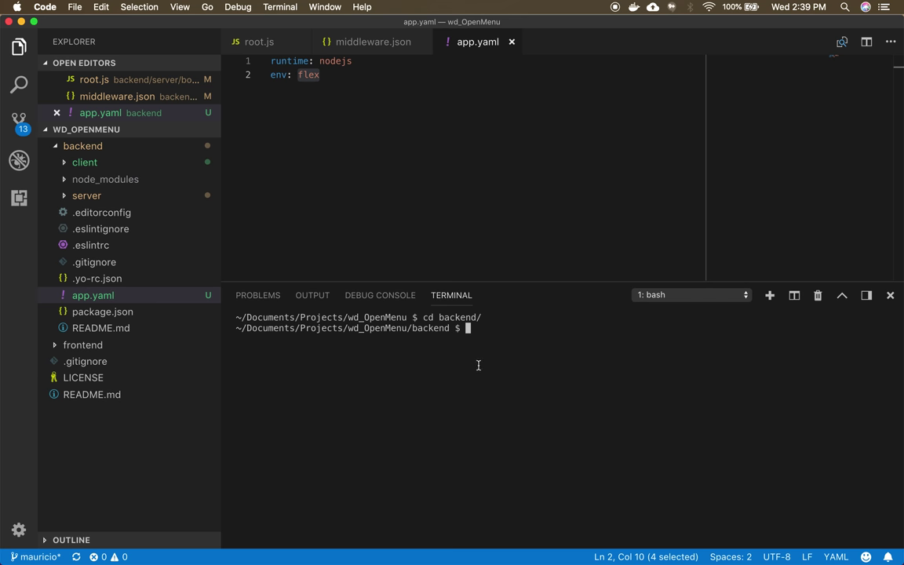
# - Check the deployment command in the hosting guide in Chrome, run gcloud app deploy in the backend terminal, and answer y to continue
pyautogui.press('super+Tab')
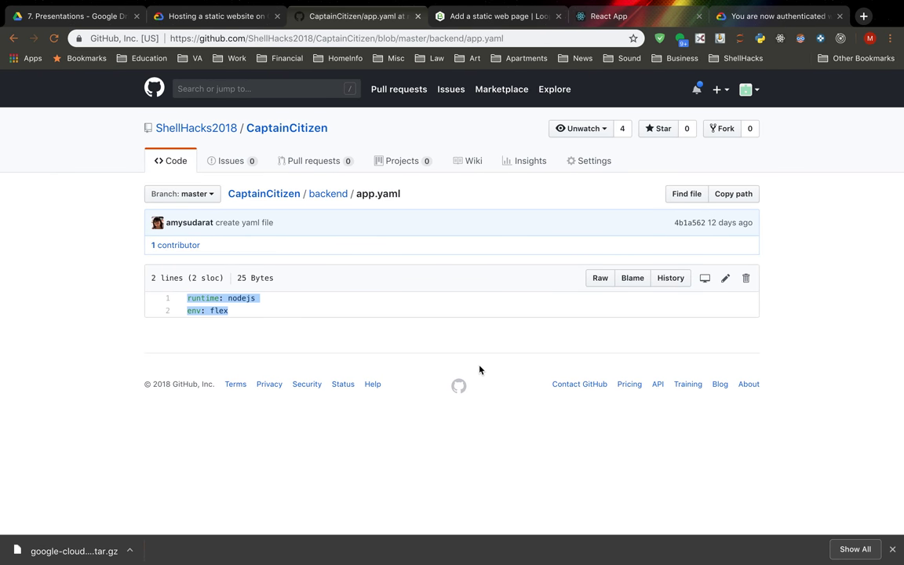
pyautogui.click(208, 16)
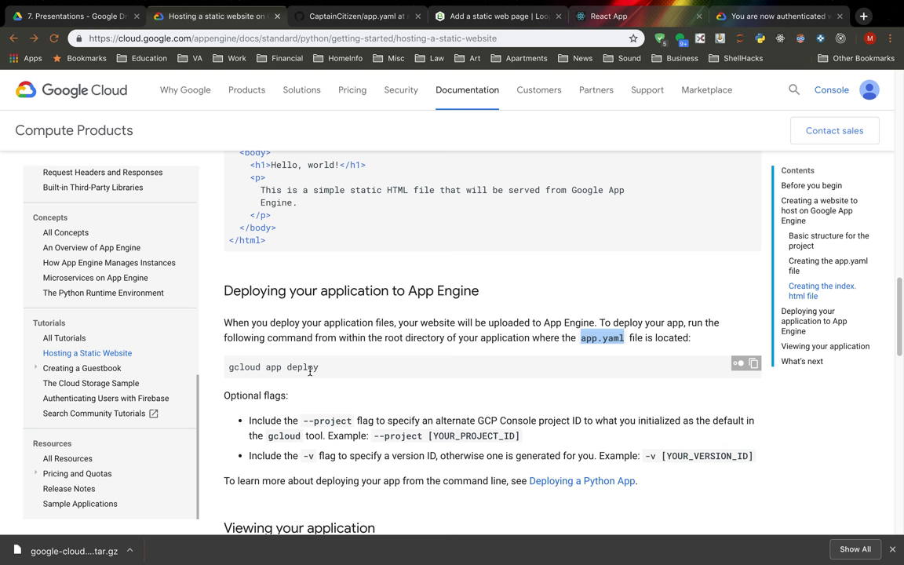
pyautogui.hotkey('ctrl', 'Left')
pyautogui.write('gcloud app deploy')
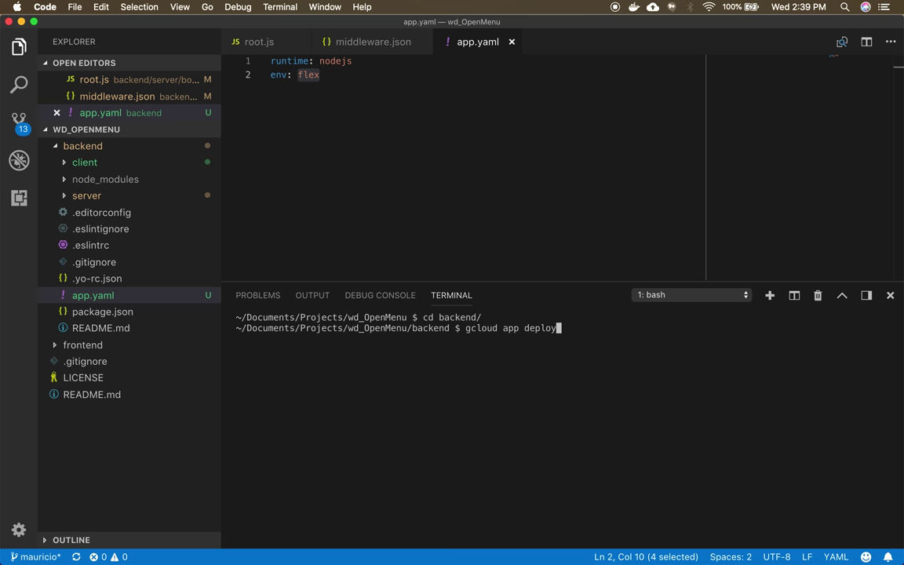
pyautogui.press('Return')
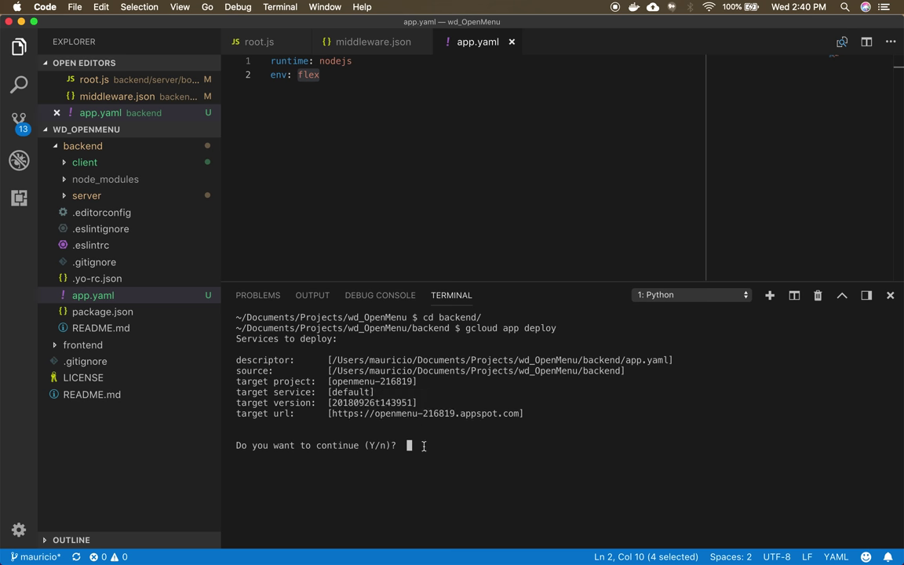
pyautogui.write('y')
pyautogui.press('Return')
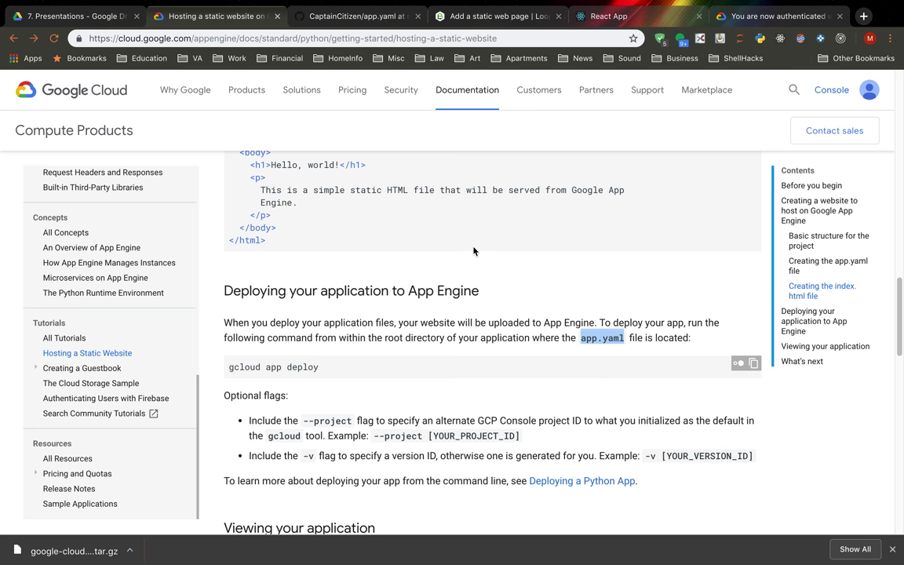
# - Open the Google Cloud console from the SDK authentication page in Chrome, switch to the fiu.edu account and close the other account's console
pyautogui.hotkey('ctrl', '9')
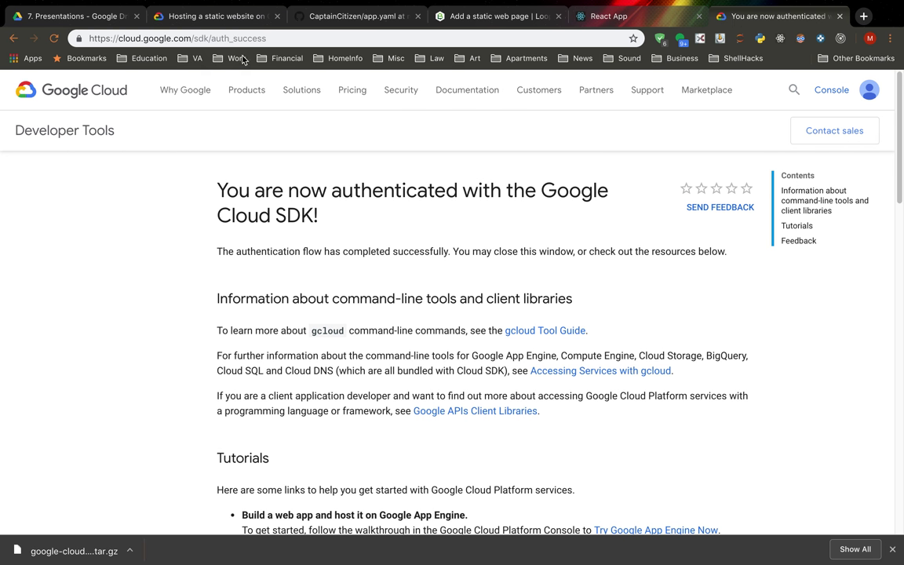
pyautogui.click(825, 95)
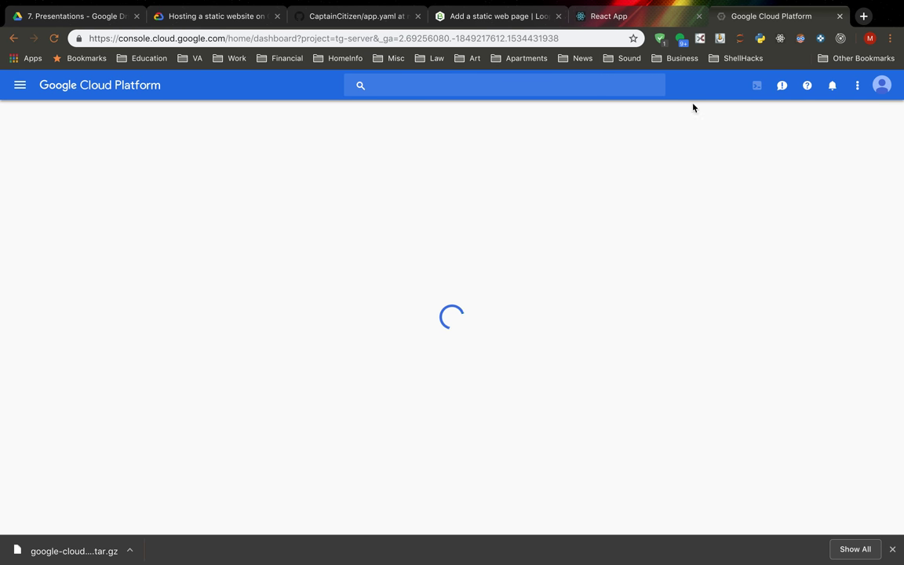
pyautogui.click(882, 86)
pyautogui.click(770, 204)
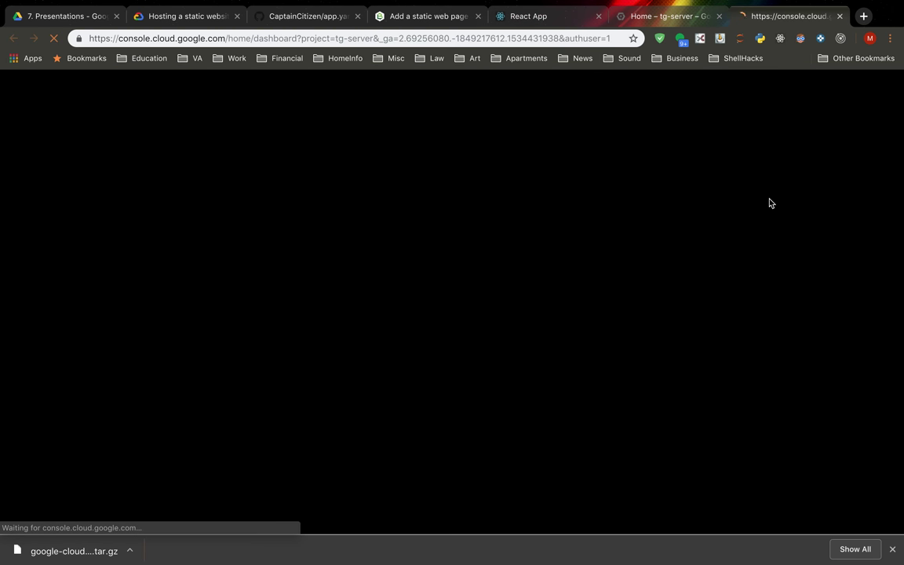
pyautogui.click(719, 16)
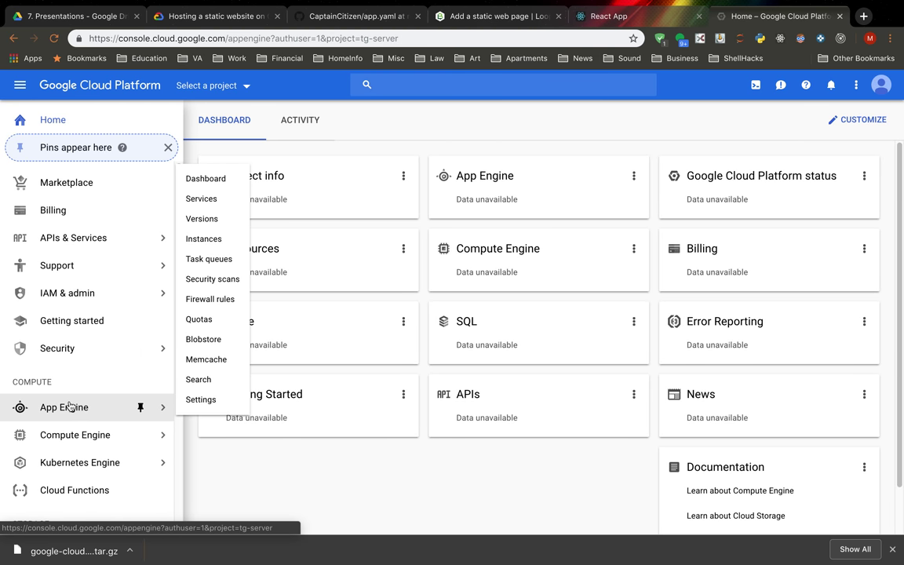
# - Open the App Engine dashboard, check the signed-in account and select the OpenMenu project
pyautogui.click(71, 408)
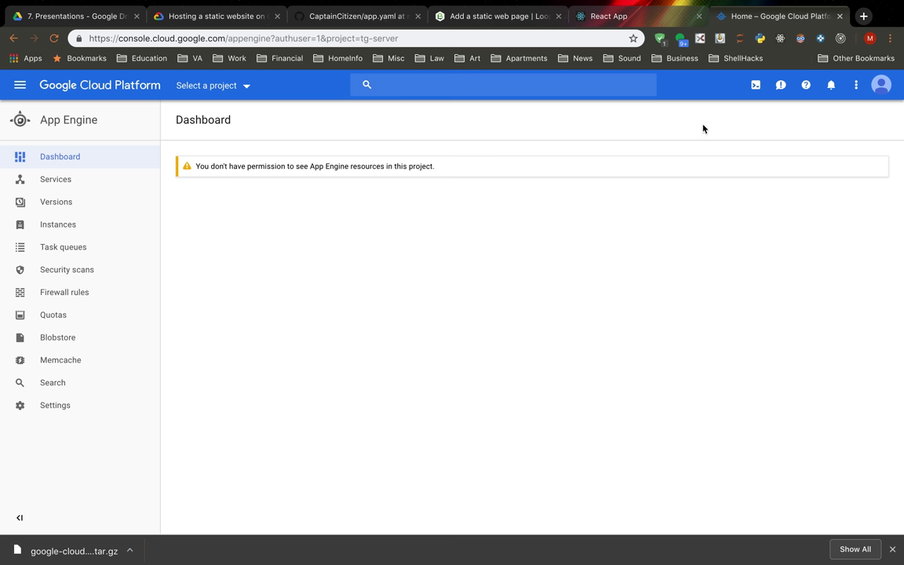
pyautogui.click(881, 87)
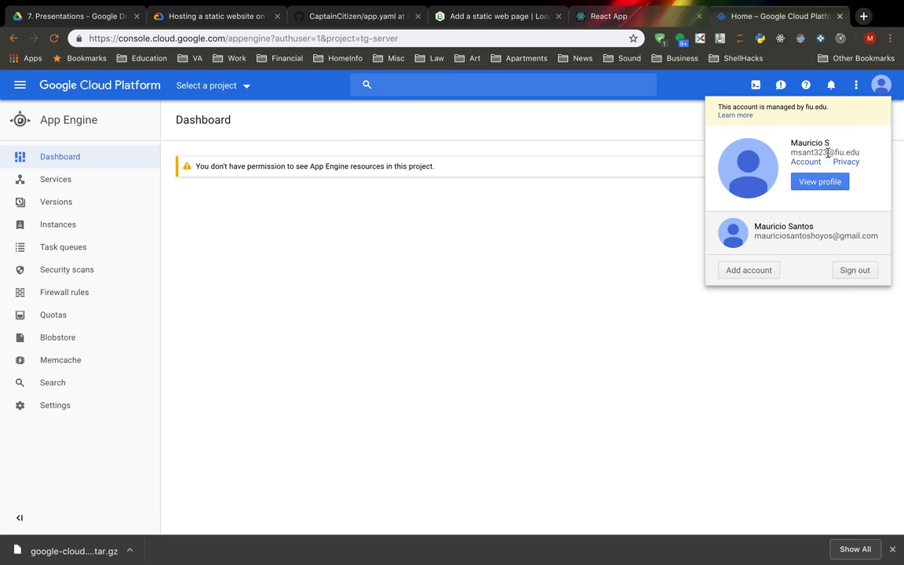
pyautogui.click(264, 95)
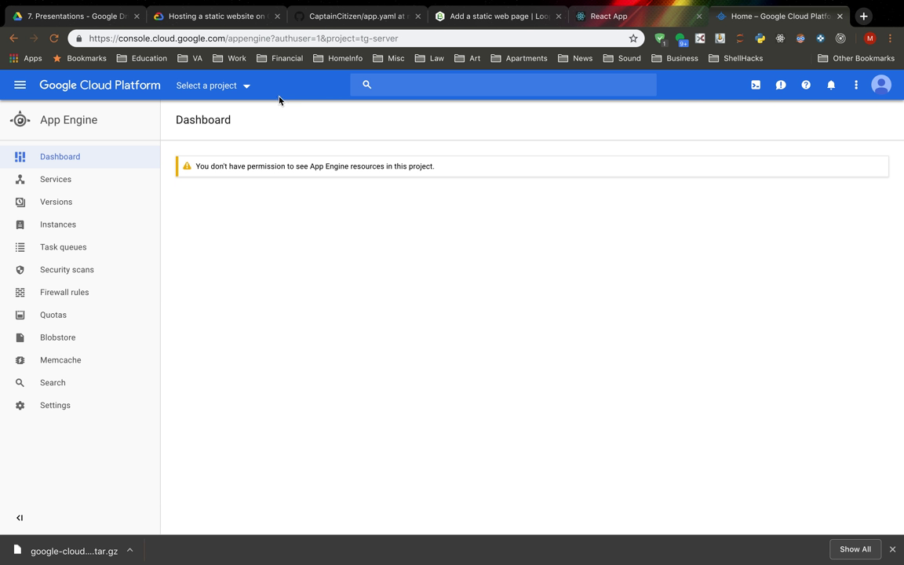
pyautogui.click(246, 86)
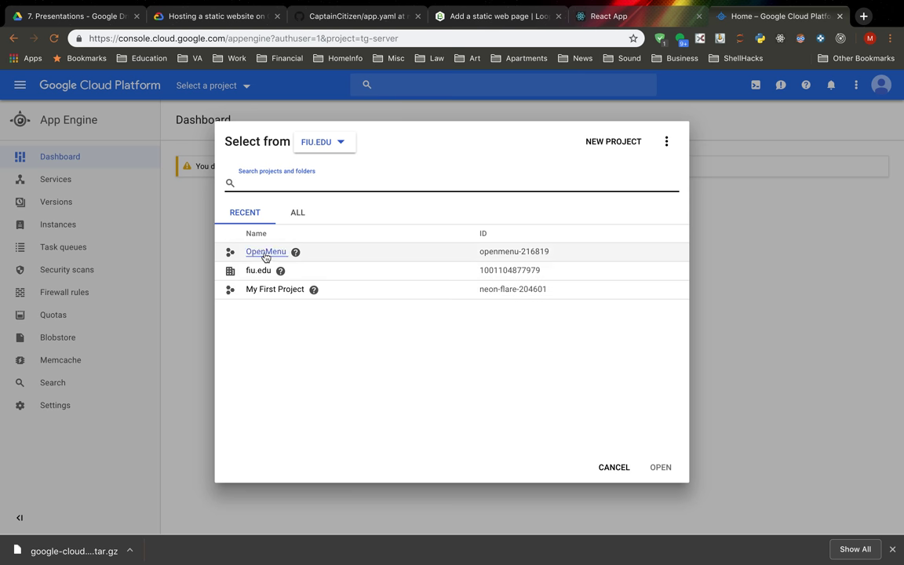
pyautogui.click(264, 254)
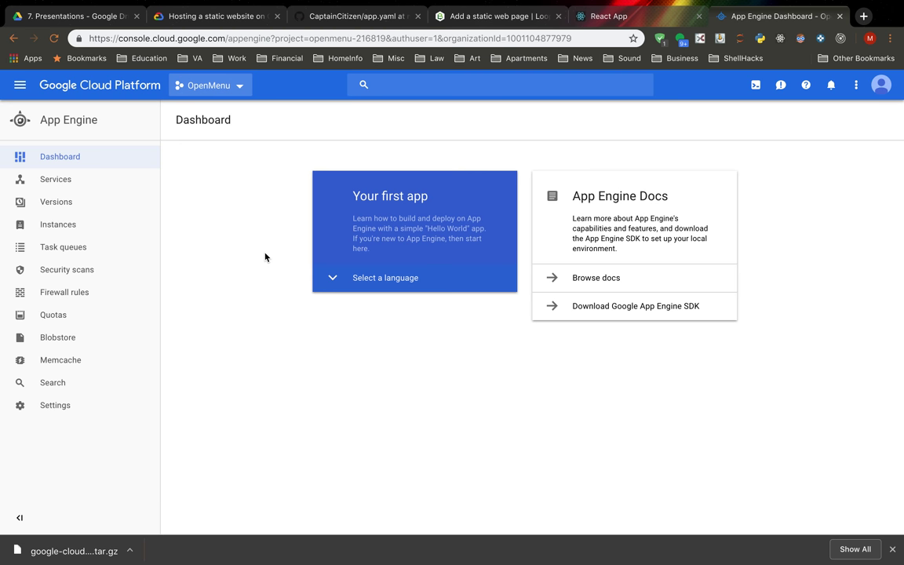
# - Look through the Services, Versions and Instances pages of App Engine for the OpenMenu project
pyautogui.click(66, 183)
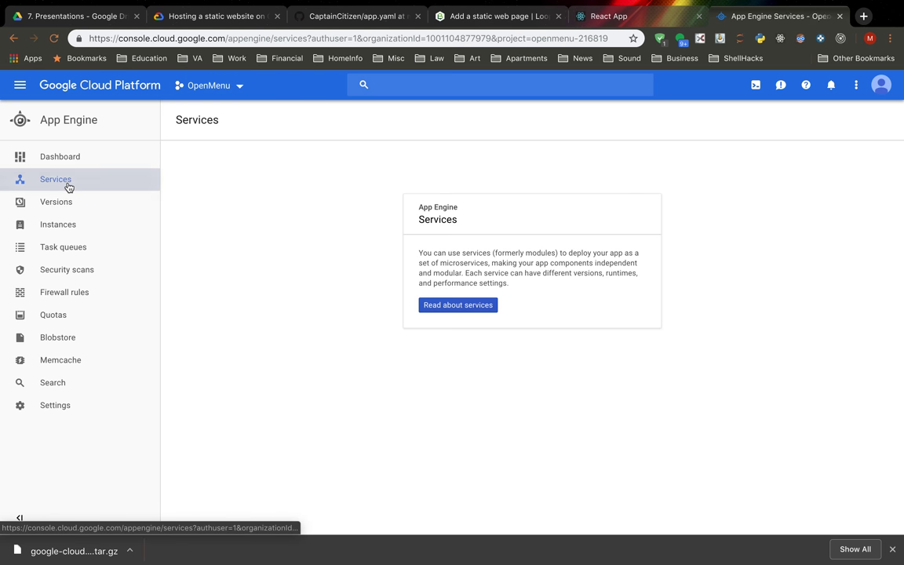
pyautogui.click(67, 204)
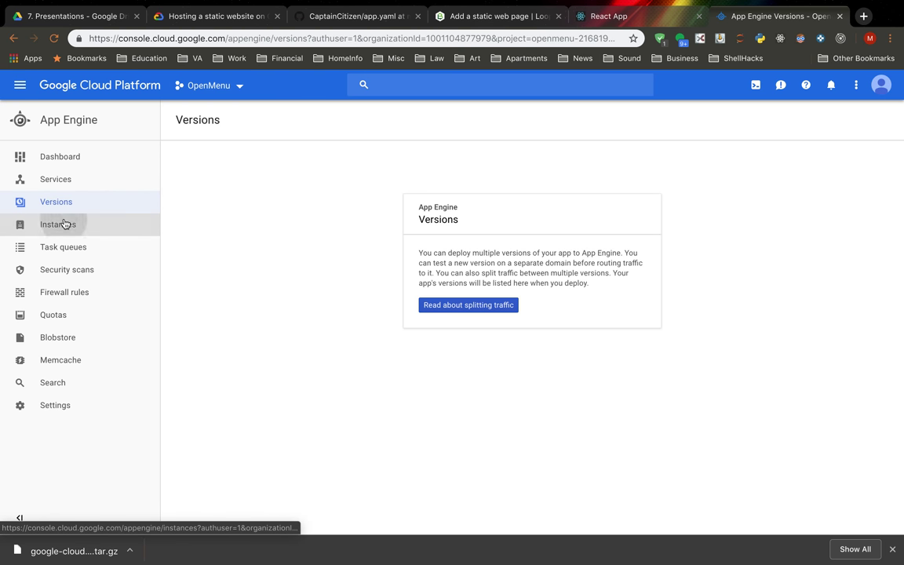
pyautogui.click(65, 224)
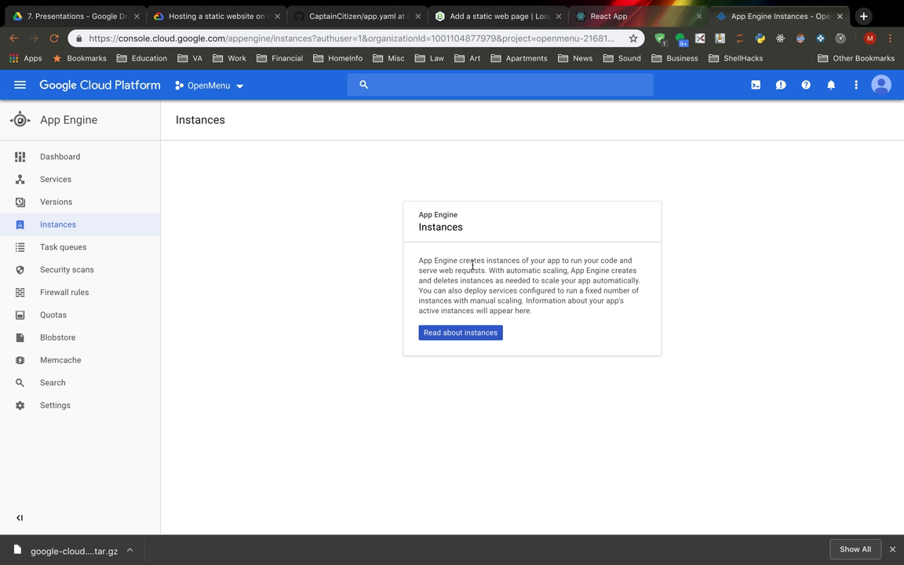
# - Switch to VS Code, maximize the terminal panel and review the gcloud app deploy output from the command through the npm start build step
pyautogui.press('super+Tab')
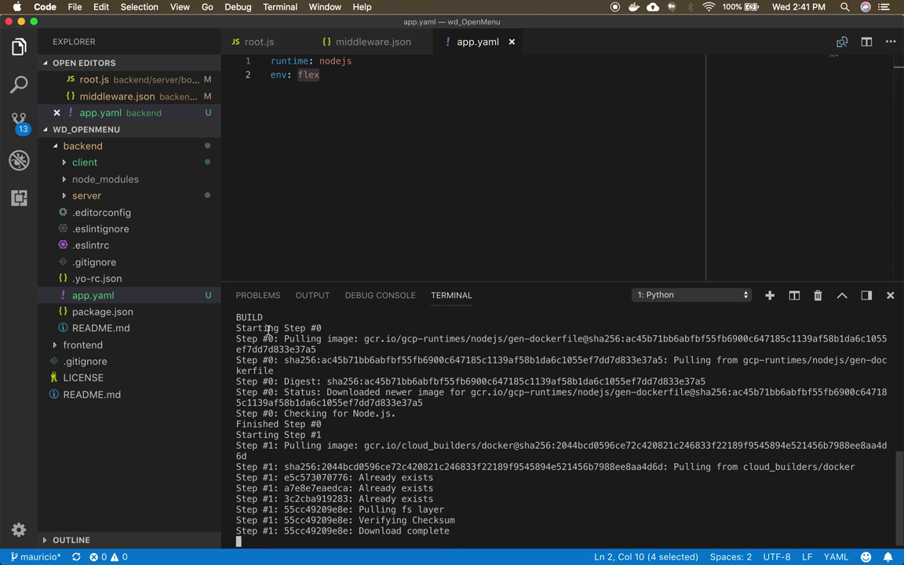
pyautogui.click(842, 295)
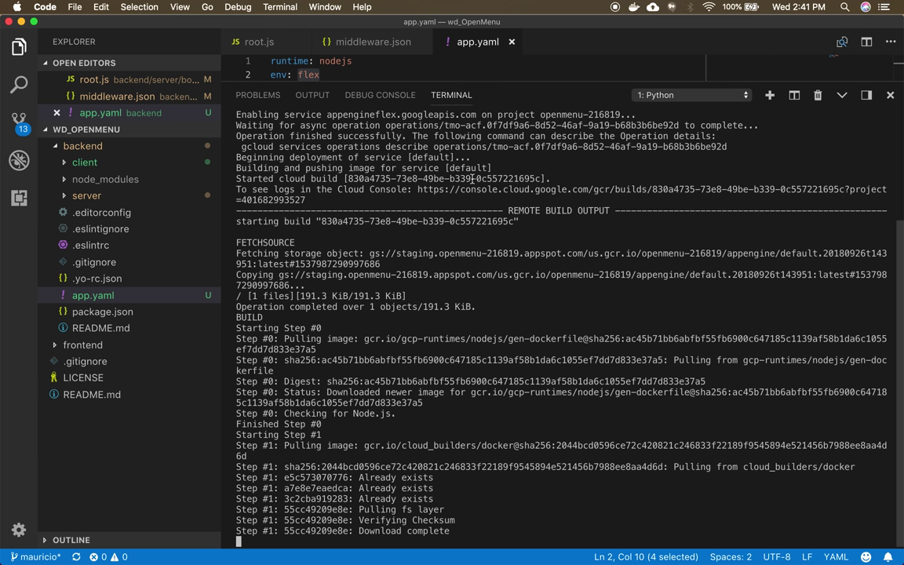
pyautogui.scroll(5, 474, 161)
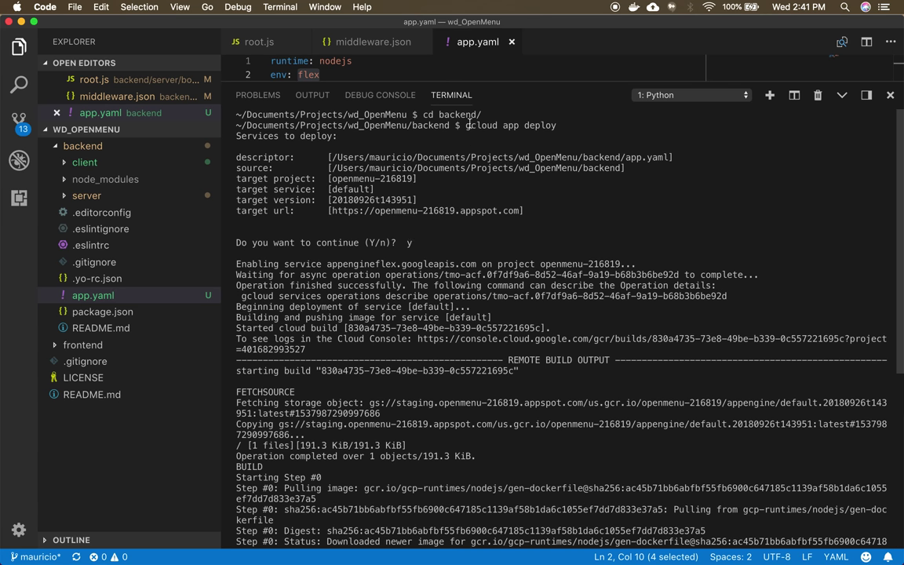
pyautogui.moveTo(466, 125); pyautogui.dragTo(521, 127)
pyautogui.click(424, 154)
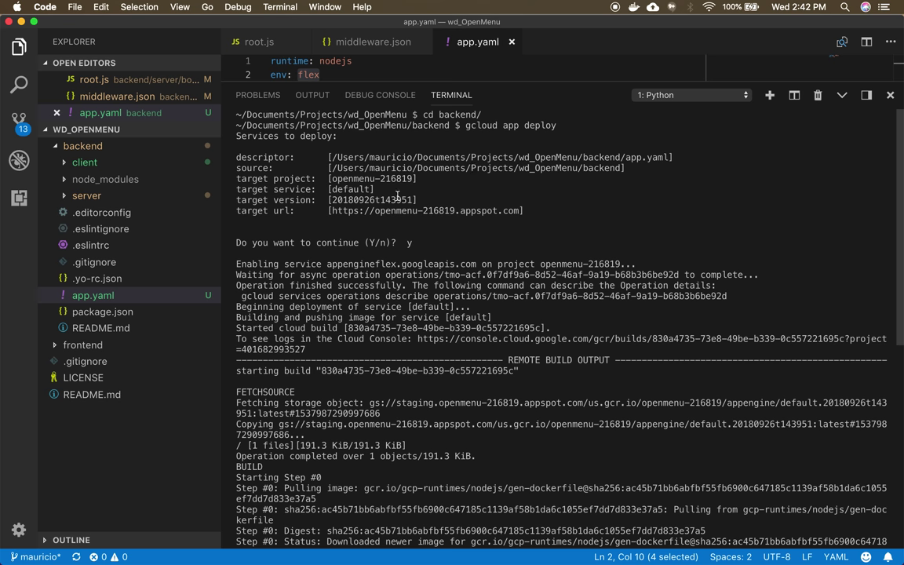
pyautogui.scroll(-1, 397, 206)
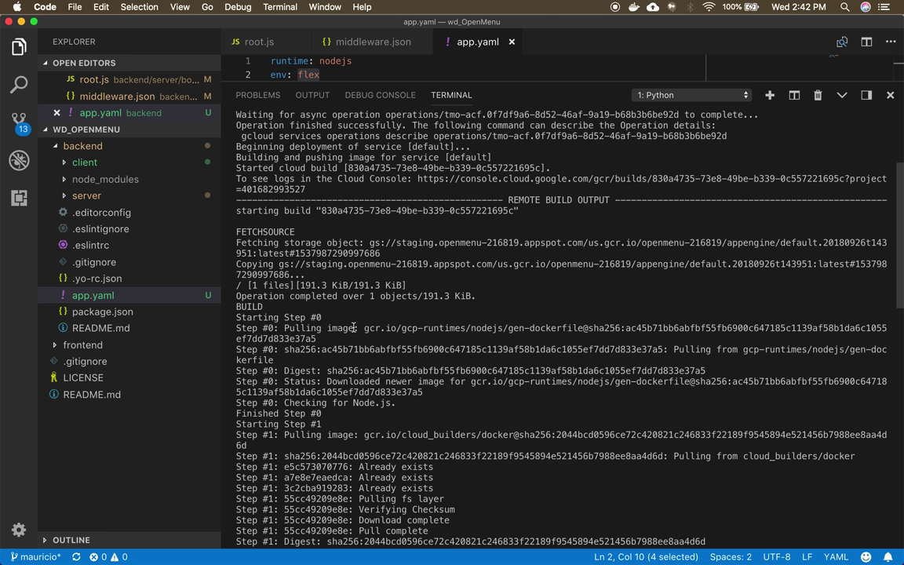
pyautogui.moveTo(355, 328); pyautogui.dragTo(328, 328)
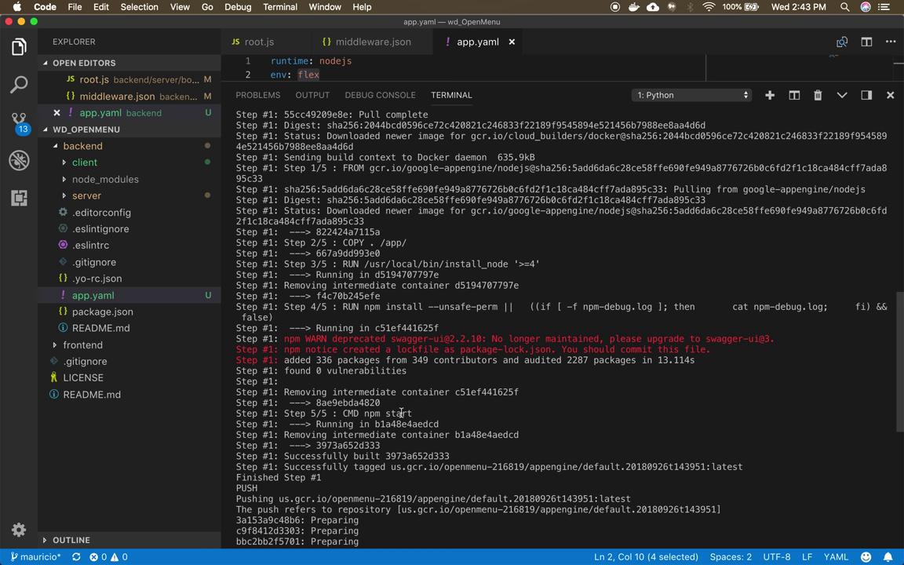
pyautogui.moveTo(412, 413); pyautogui.dragTo(366, 413)
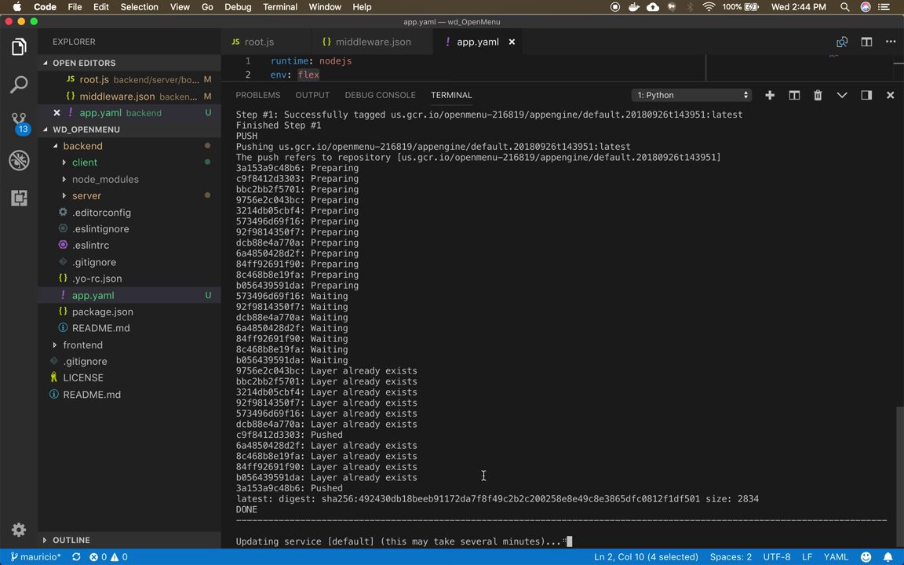
# - Reload the App Engine Instances page in Chrome and view the Memory Usage and CPU Utilization charts
pyautogui.press('super+Tab')
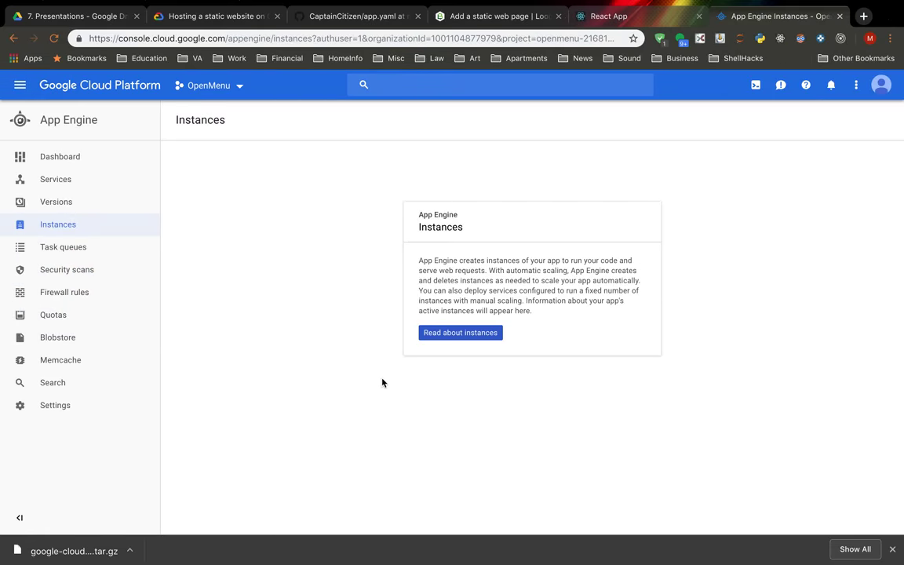
pyautogui.click(54, 38)
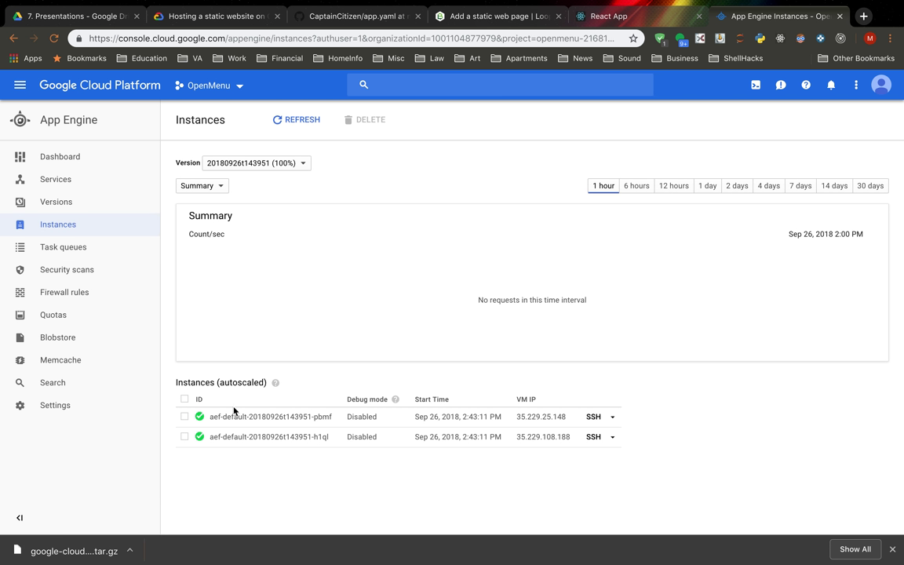
pyautogui.moveTo(201, 421)
pyautogui.click(201, 185)
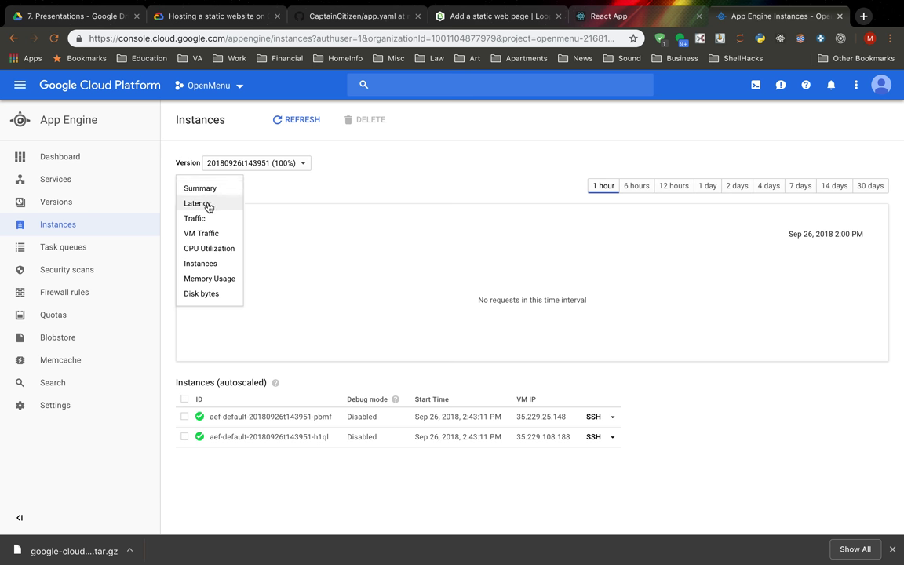
pyautogui.click(211, 280)
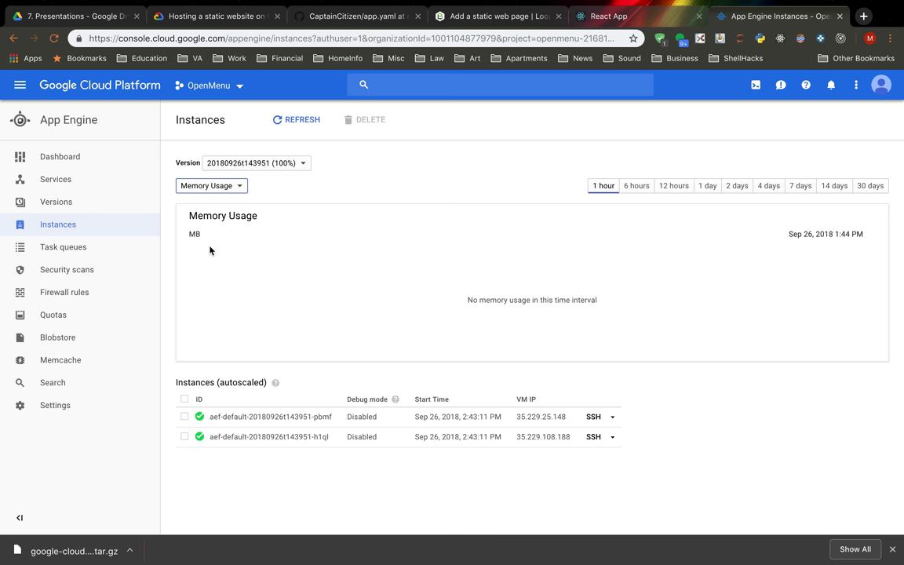
pyautogui.click(238, 188)
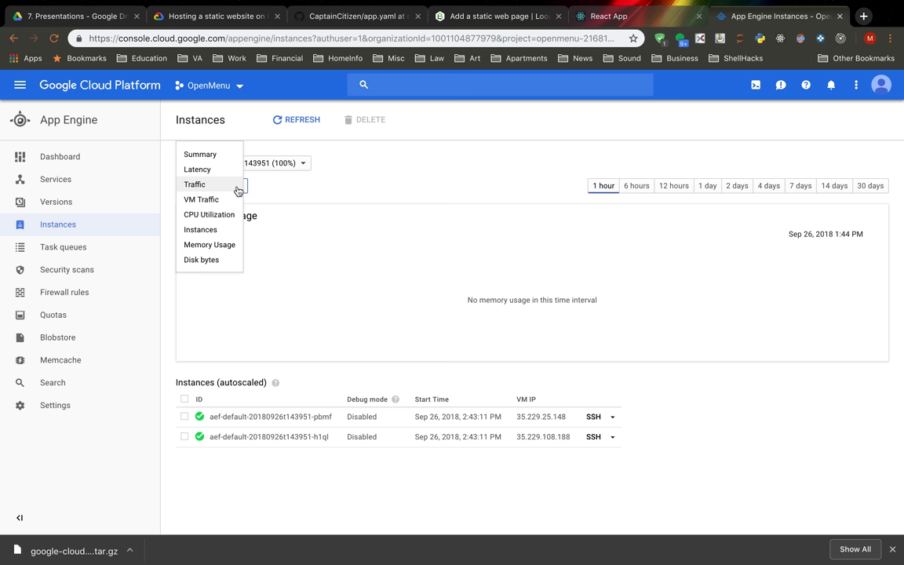
pyautogui.click(229, 216)
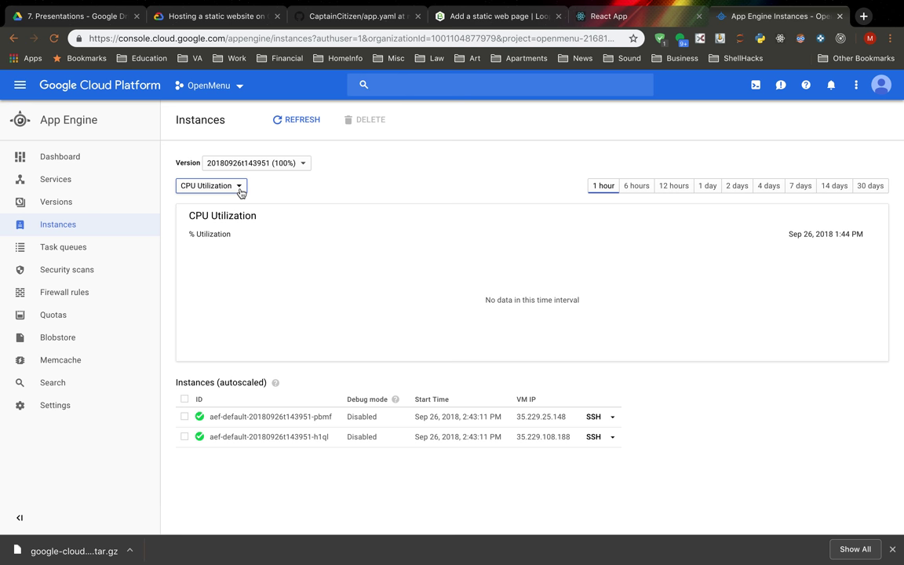
pyautogui.press('super+Tab')
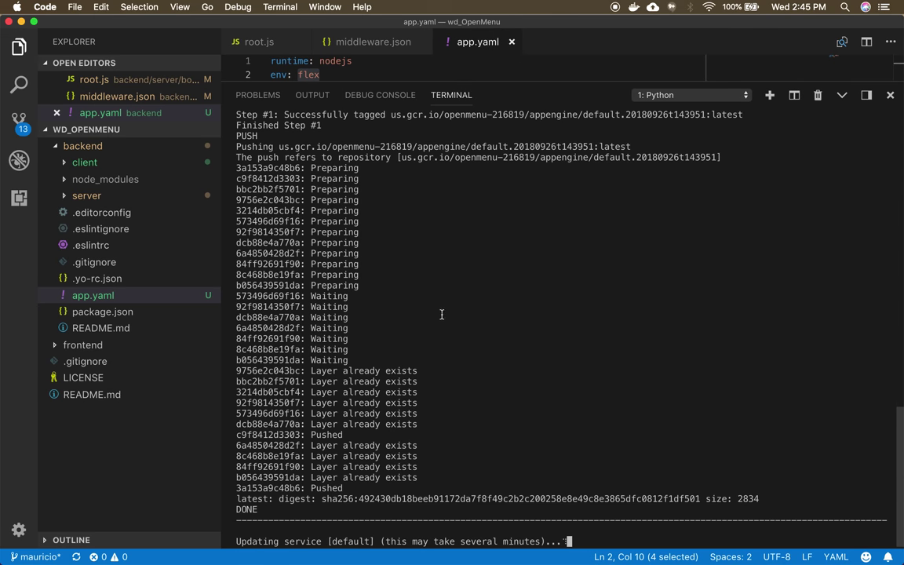
pyautogui.scroll(10, 444, 315)
pyautogui.scroll(12, 444, 315)
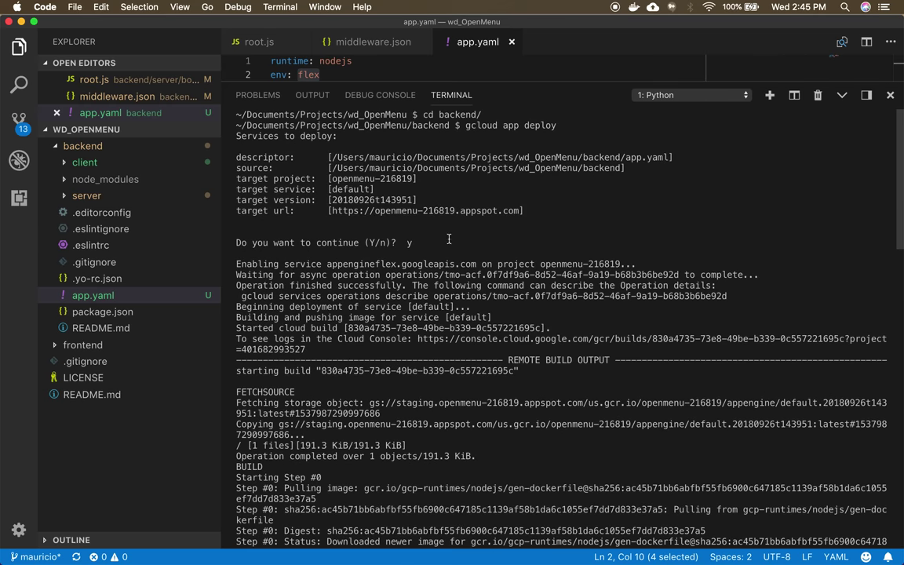
pyautogui.doubleClick(465, 211)
pyautogui.press('super+c')
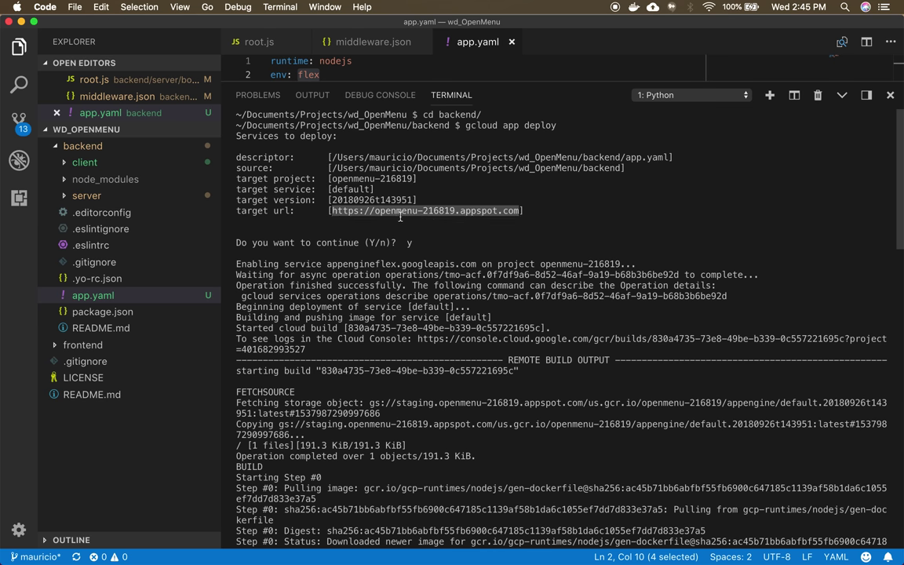
pyautogui.press('super+Tab')
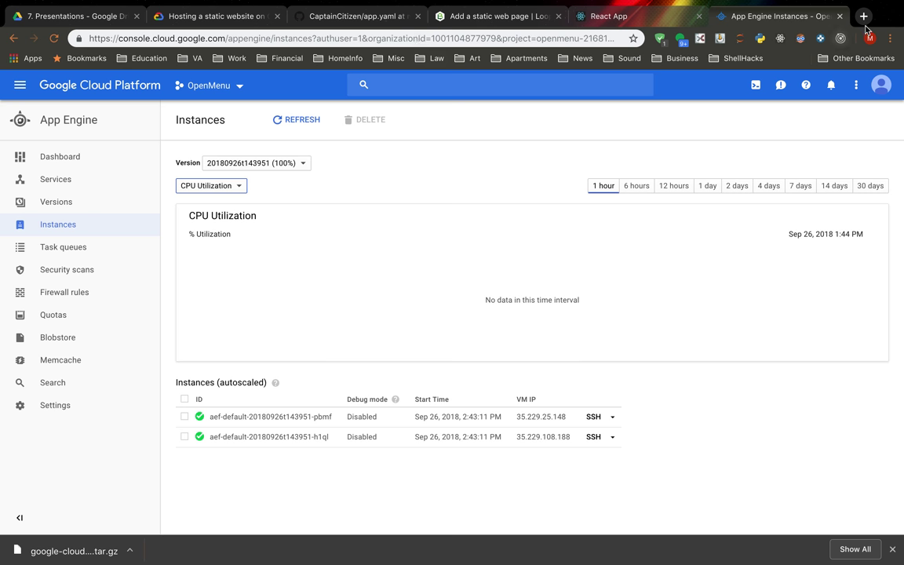
pyautogui.press('super+Tab')
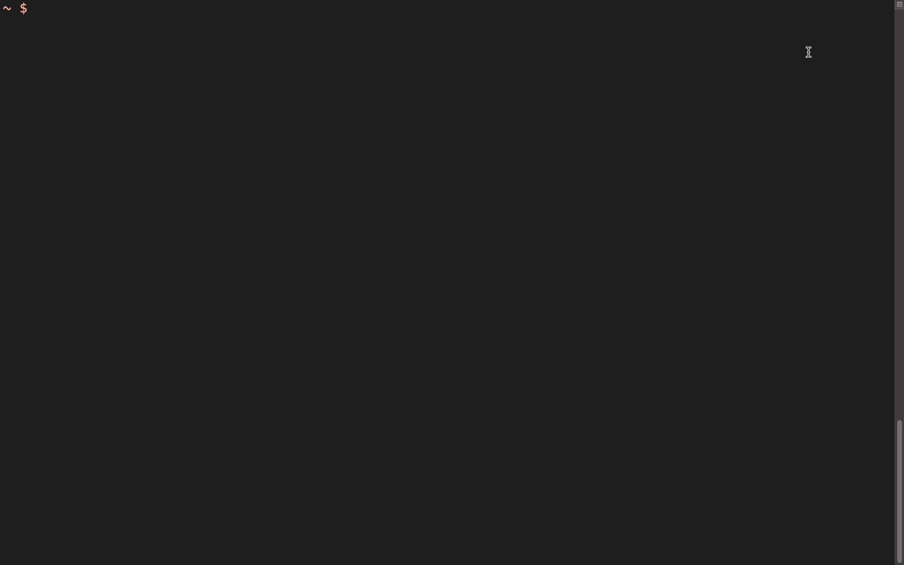
pyautogui.press('super+Tab')
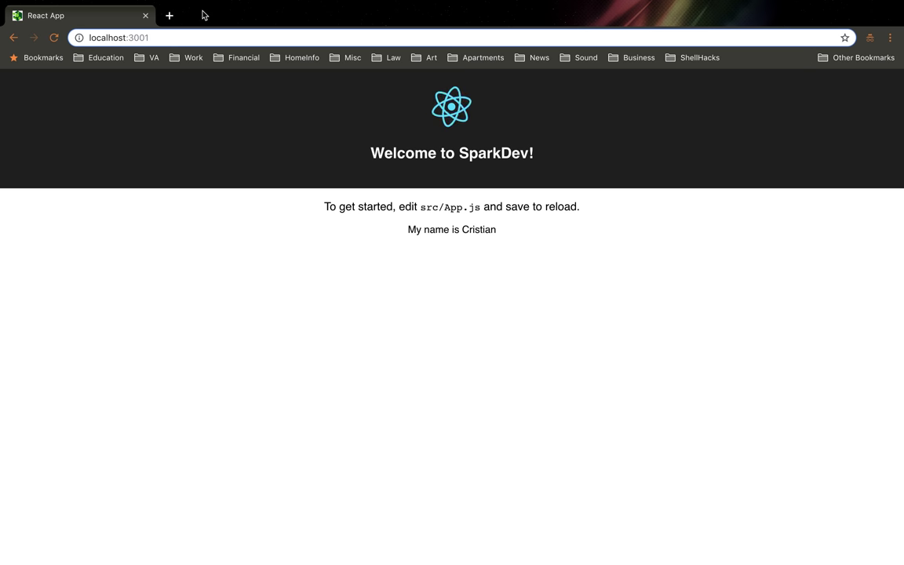
pyautogui.click(170, 16)
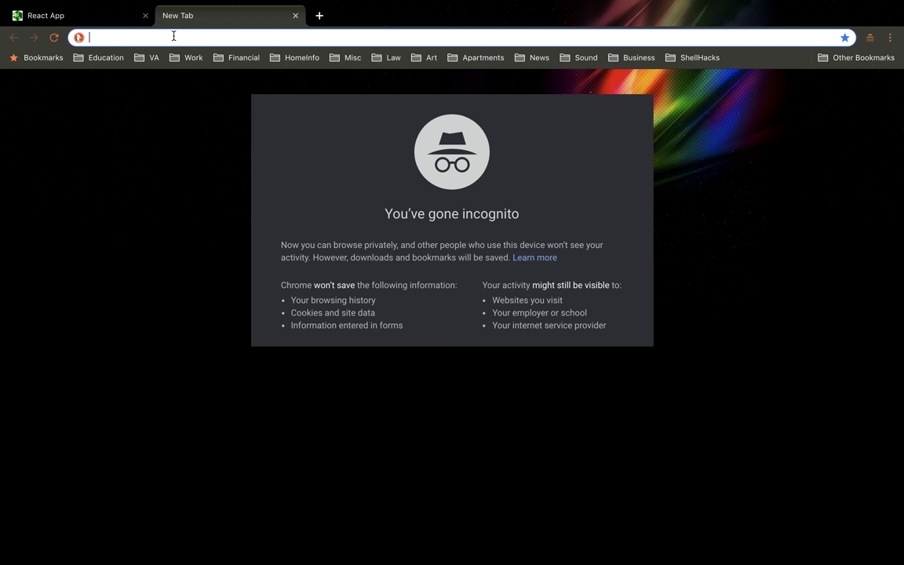
pyautogui.click(77, 11)
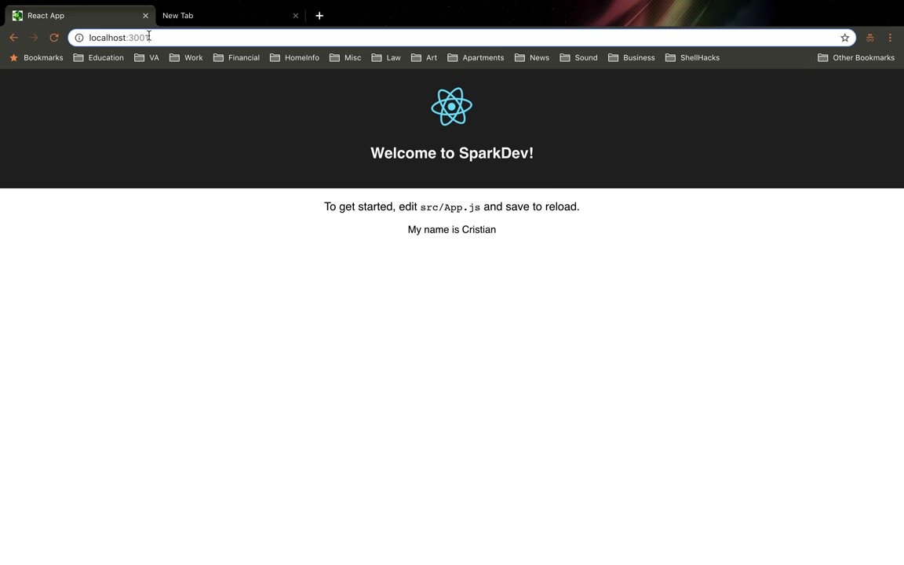
pyautogui.click(181, 19)
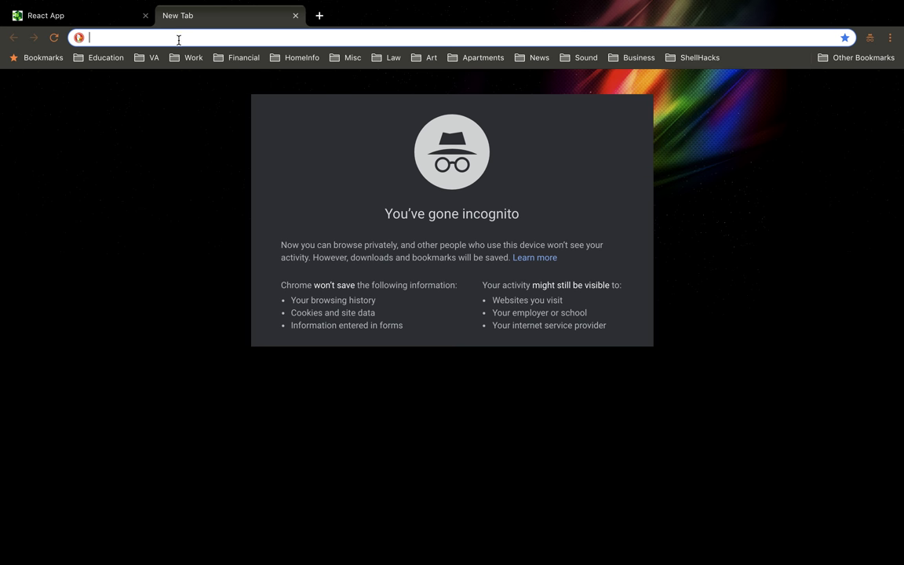
pyautogui.press('super+v')
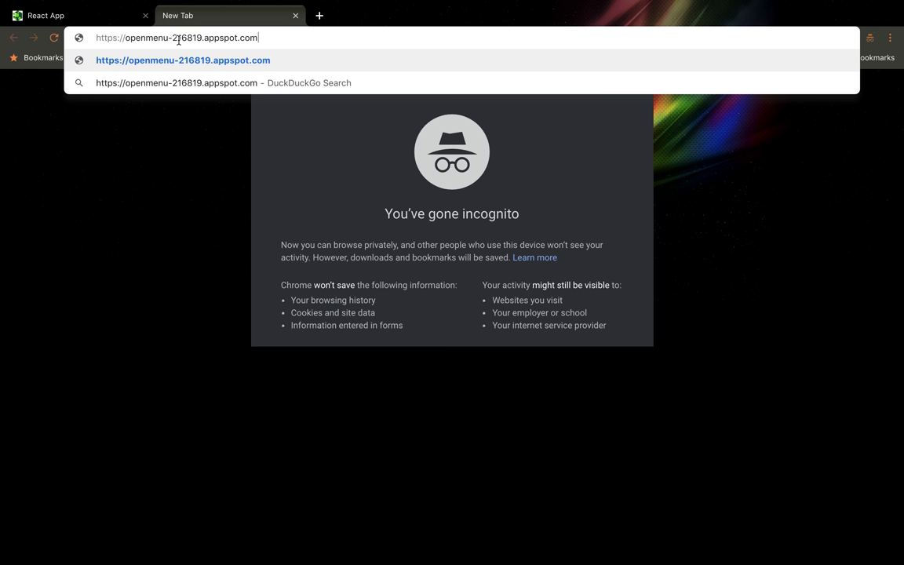
pyautogui.press('Return')
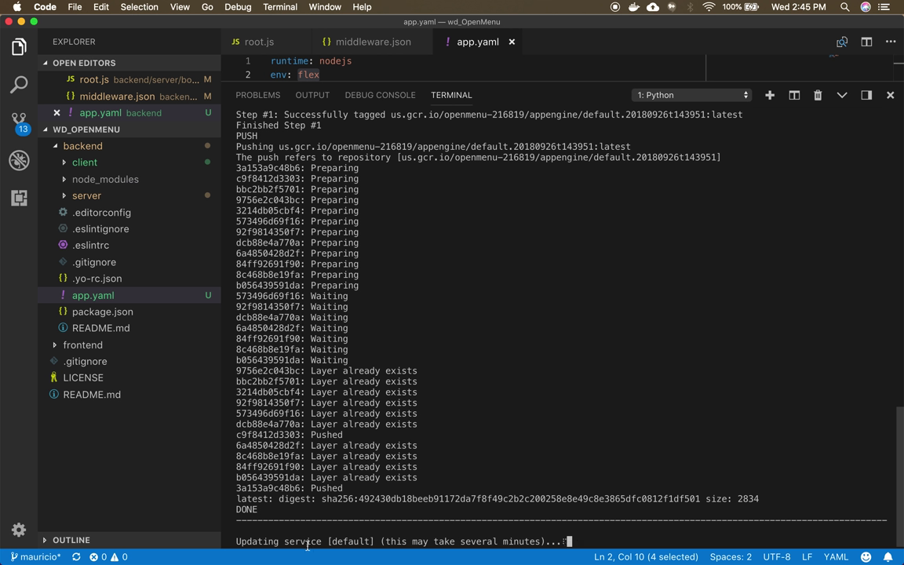
# - Collapse the backend folder in the VS Code file explorer
pyautogui.click(57, 148)
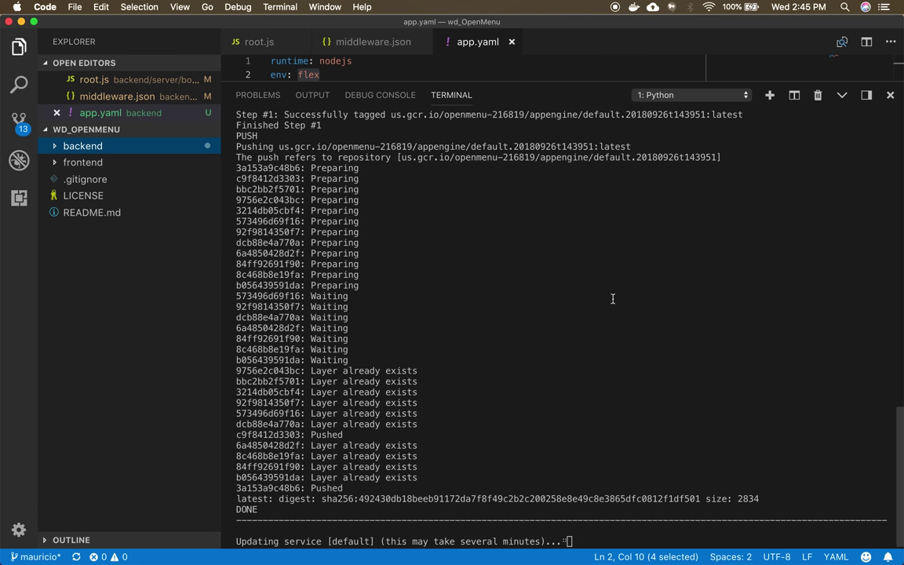